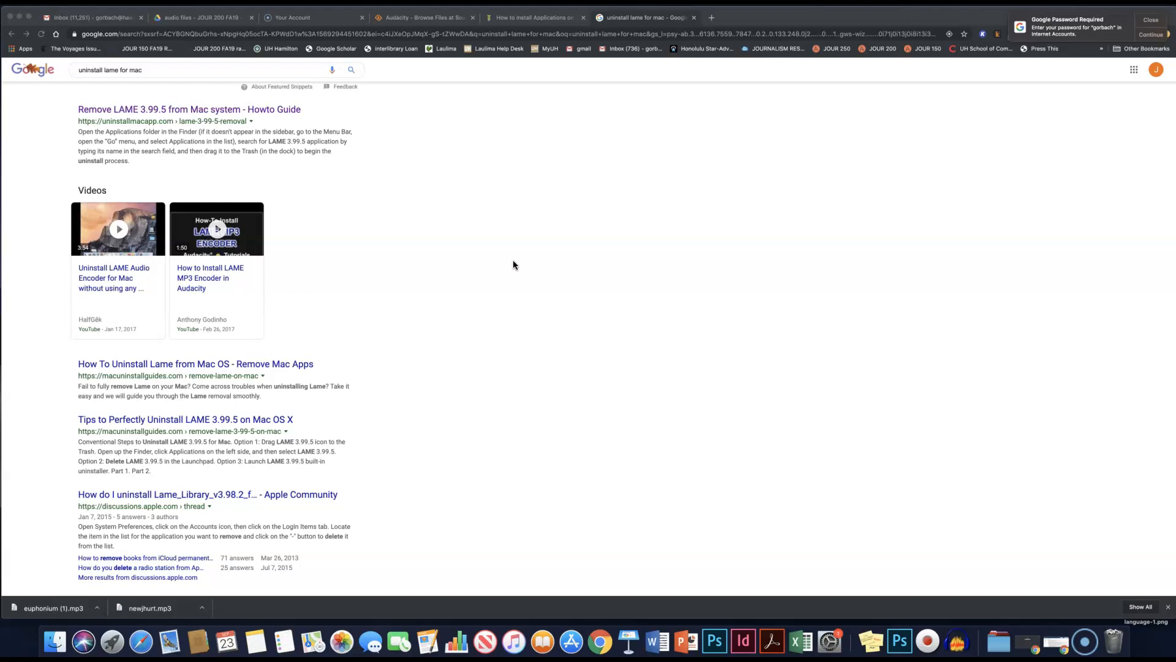
- Launch Audacity and dismiss its welcome message
click(952, 634)
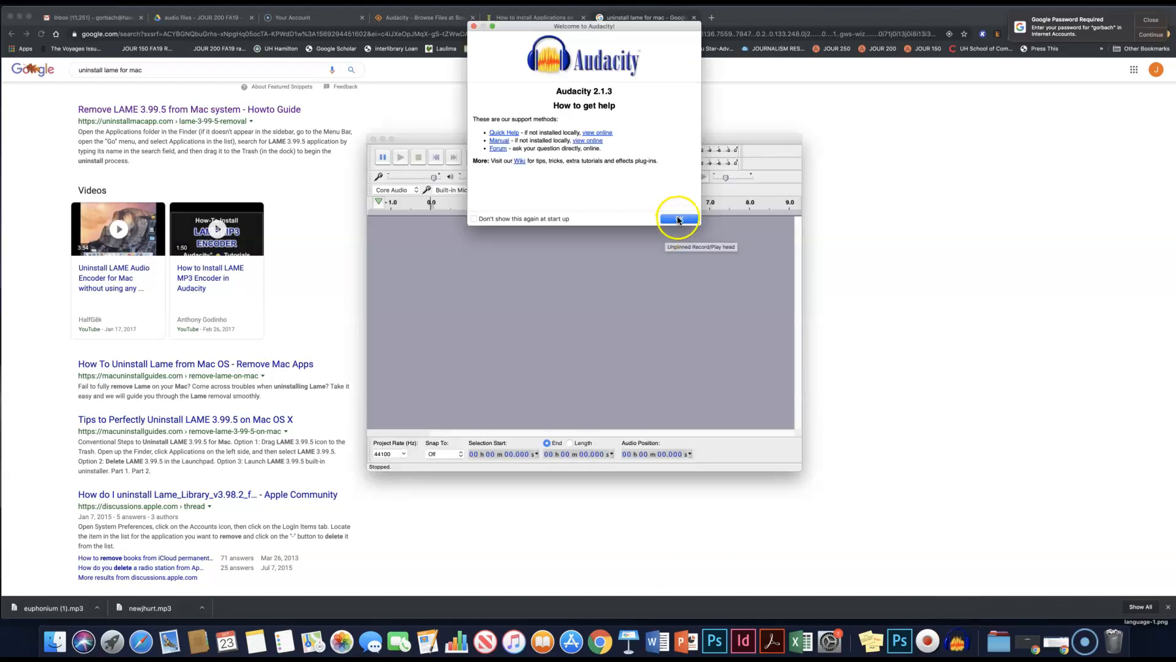
click(678, 219)
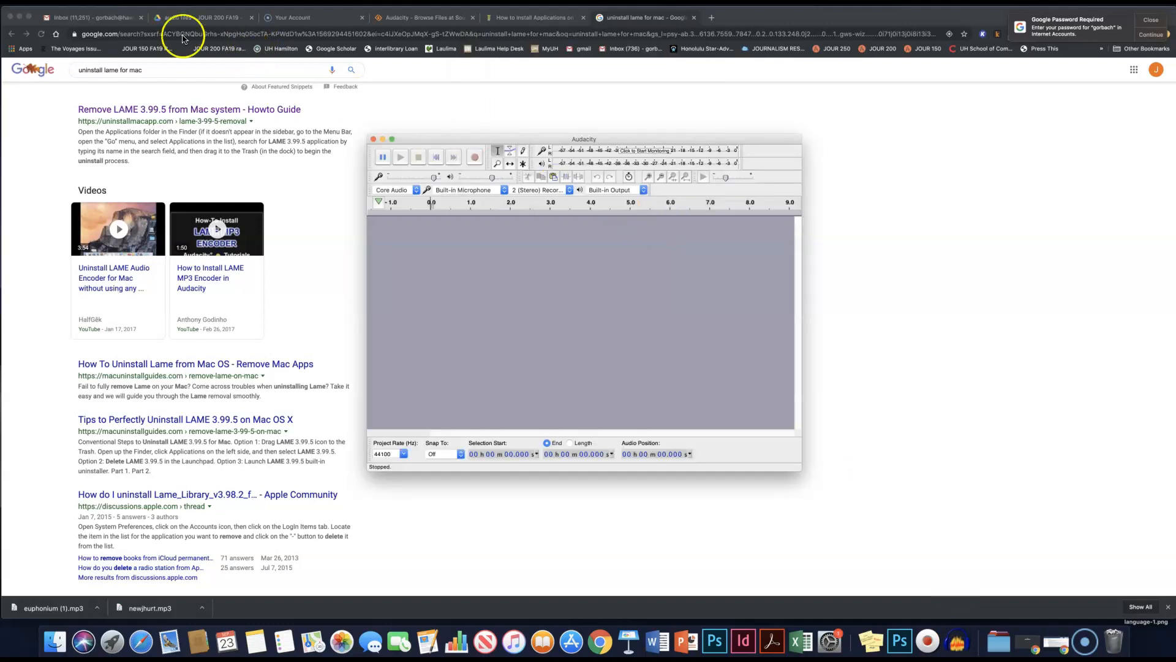
- Try to open euphonium.mp3 from Audacity's recent files and dismiss the resulting message
click(64, 3)
mouse_move(76, 26)
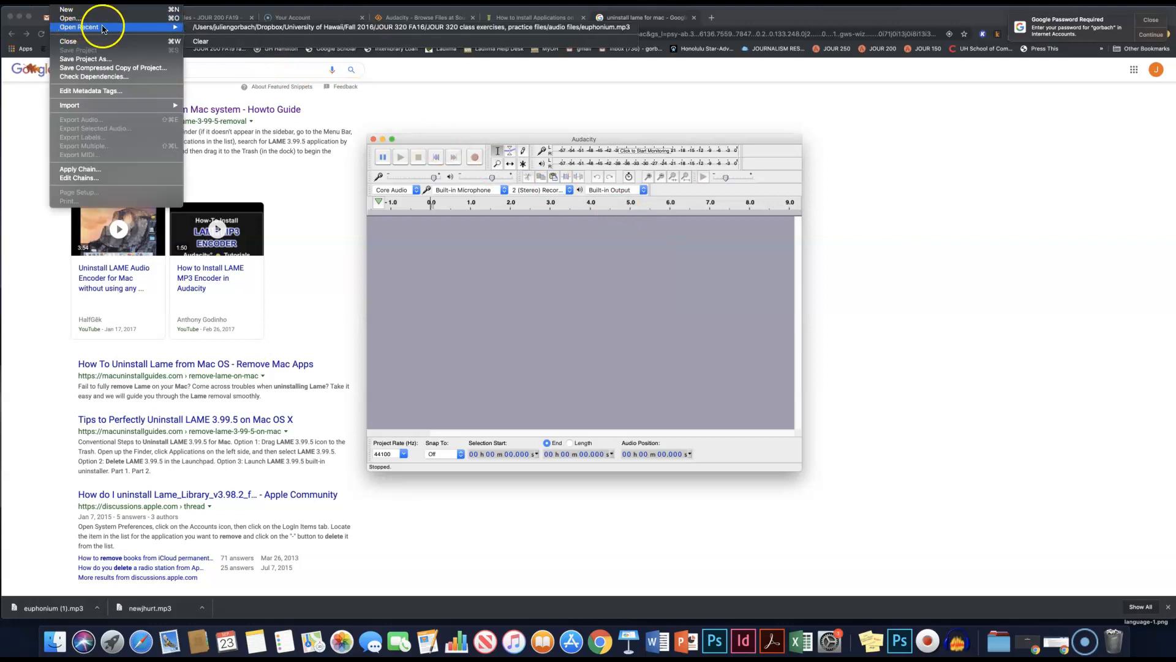
click(207, 29)
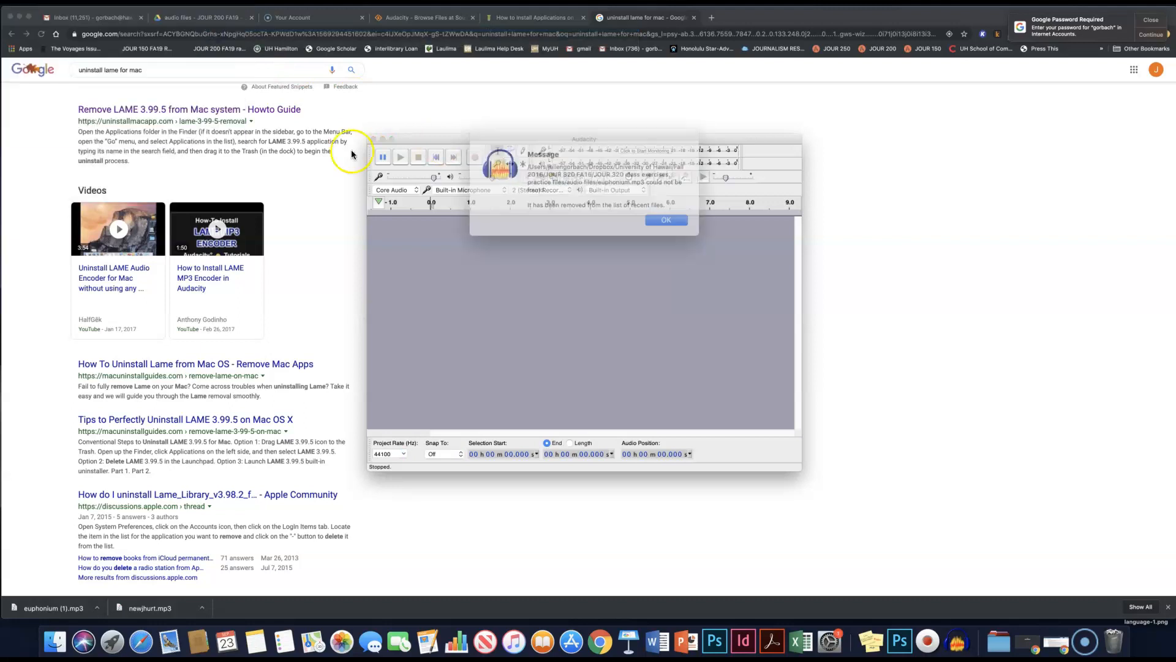
click(655, 215)
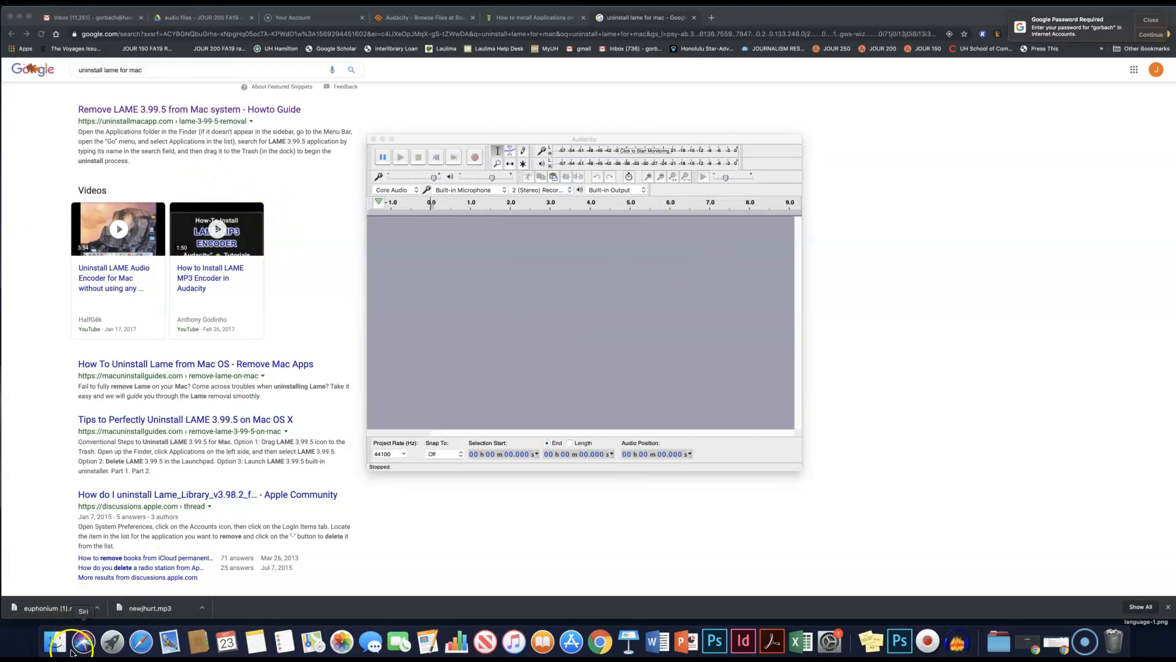
- Load the downloaded euphonium (1).mp3 file into Audacity and bring its project window into focus
click(19, 610)
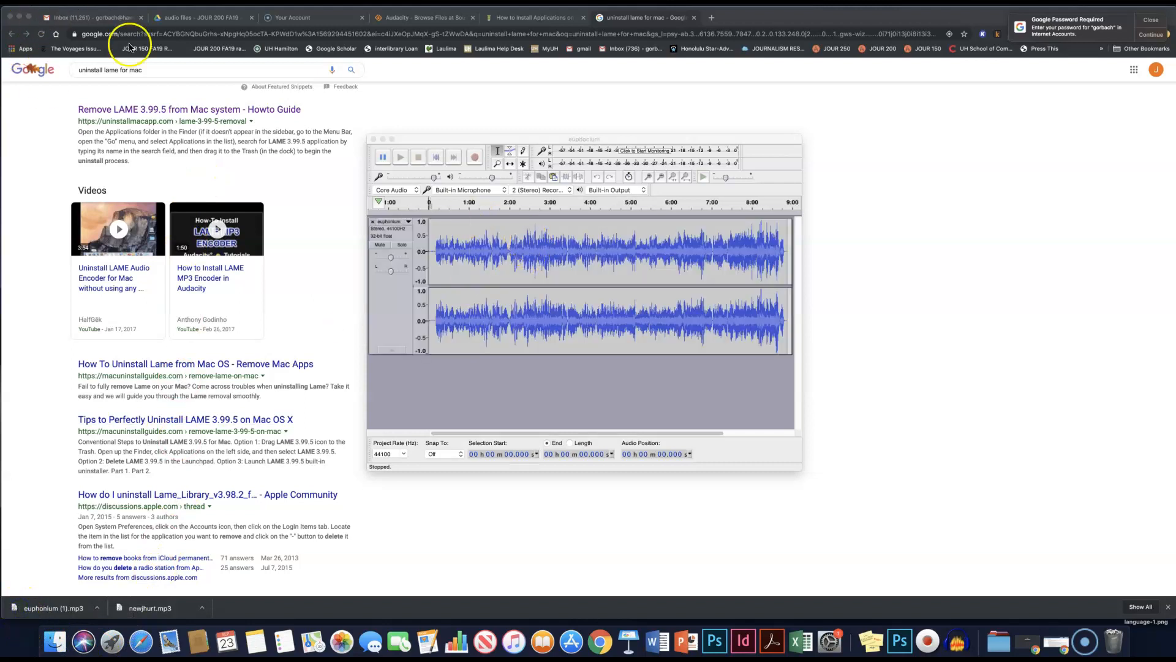
click(463, 140)
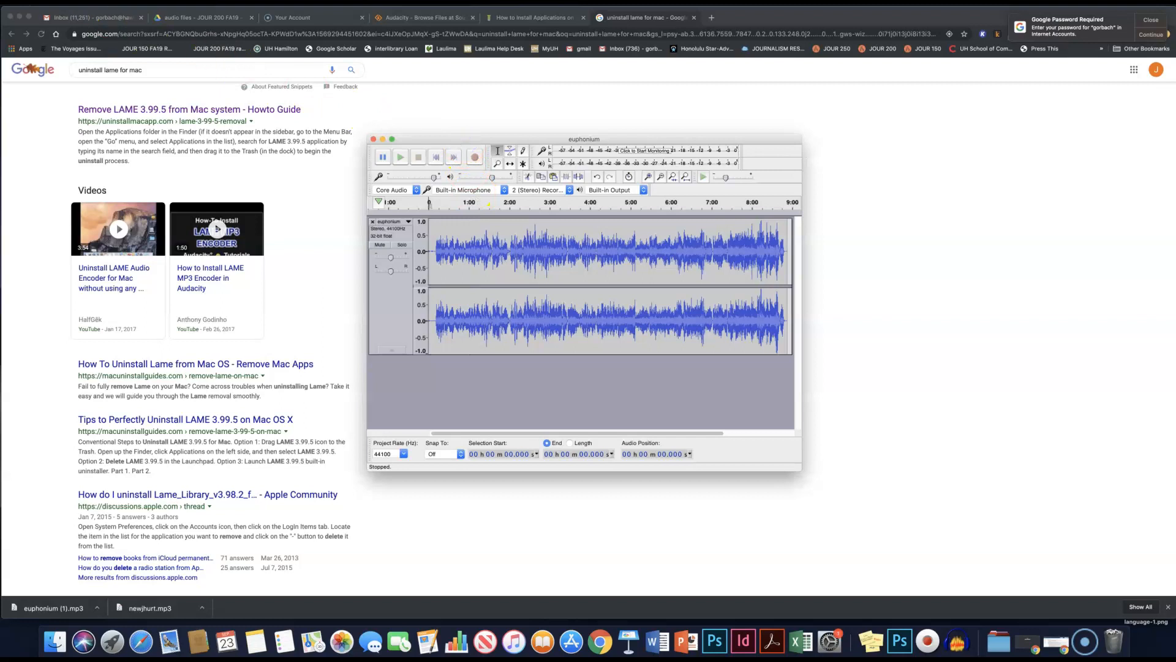
- Examine the file types offered for exporting the euphonium audio, leaving MP3 Files selected, and cancel the export
click(64, 2)
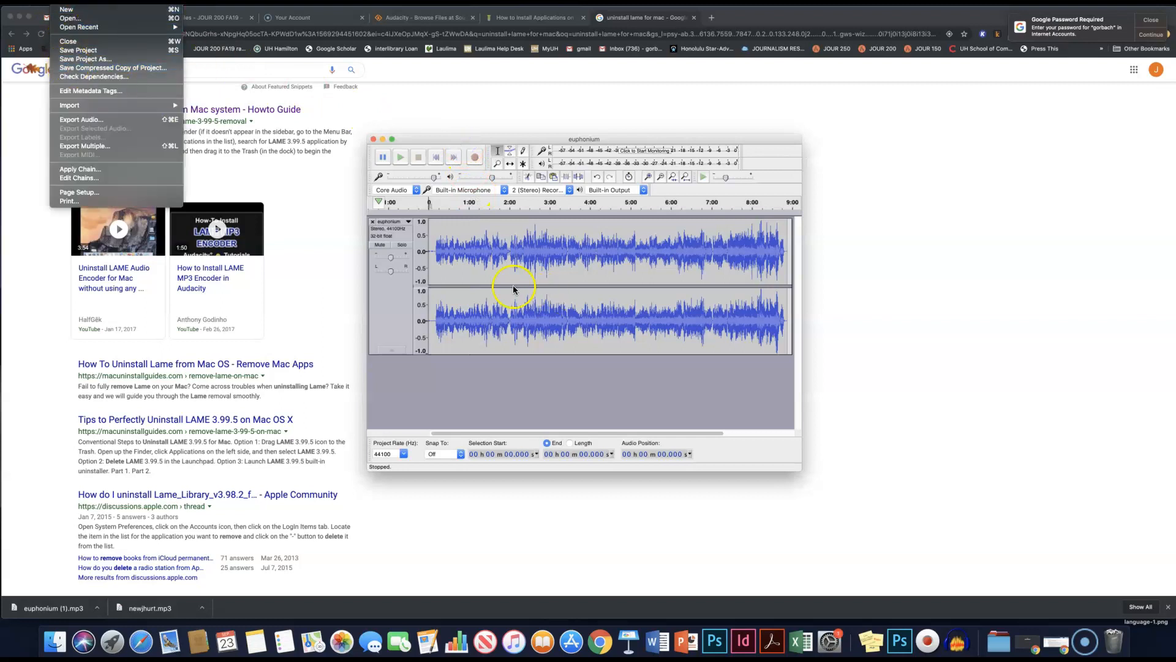
click(118, 120)
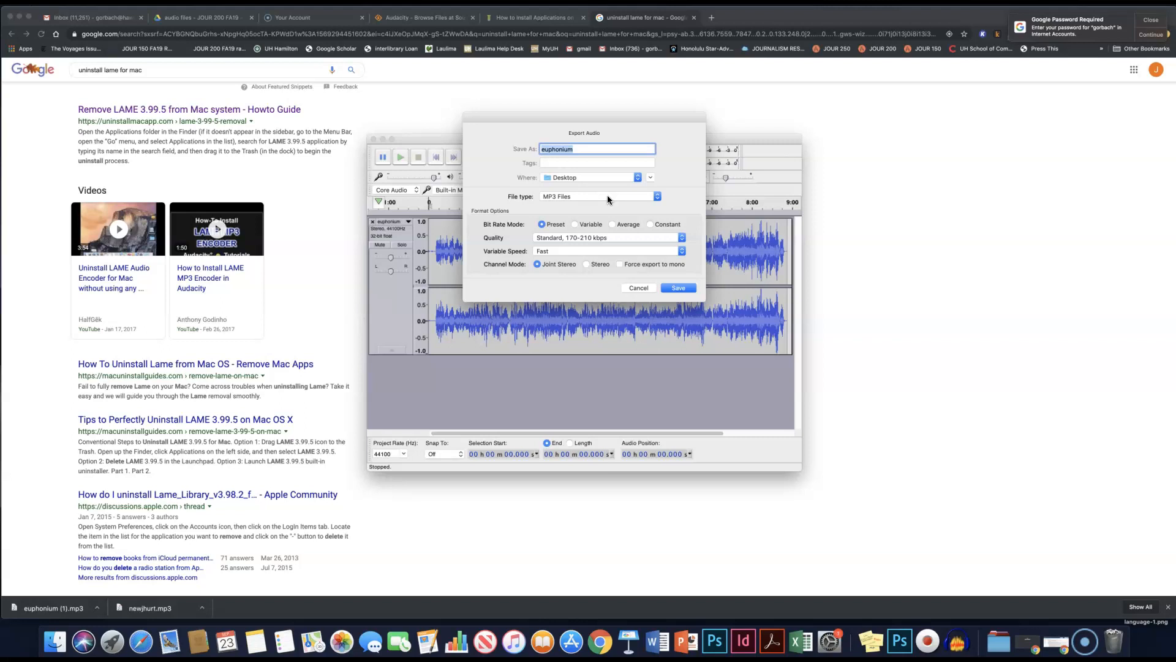
click(608, 199)
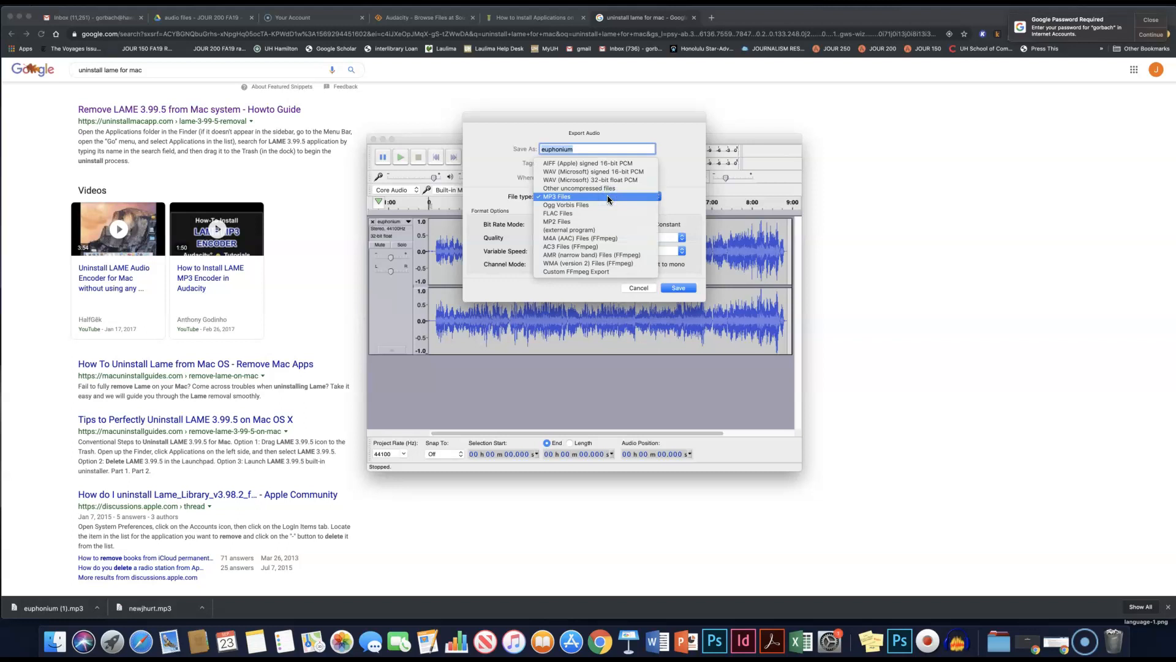
click(611, 164)
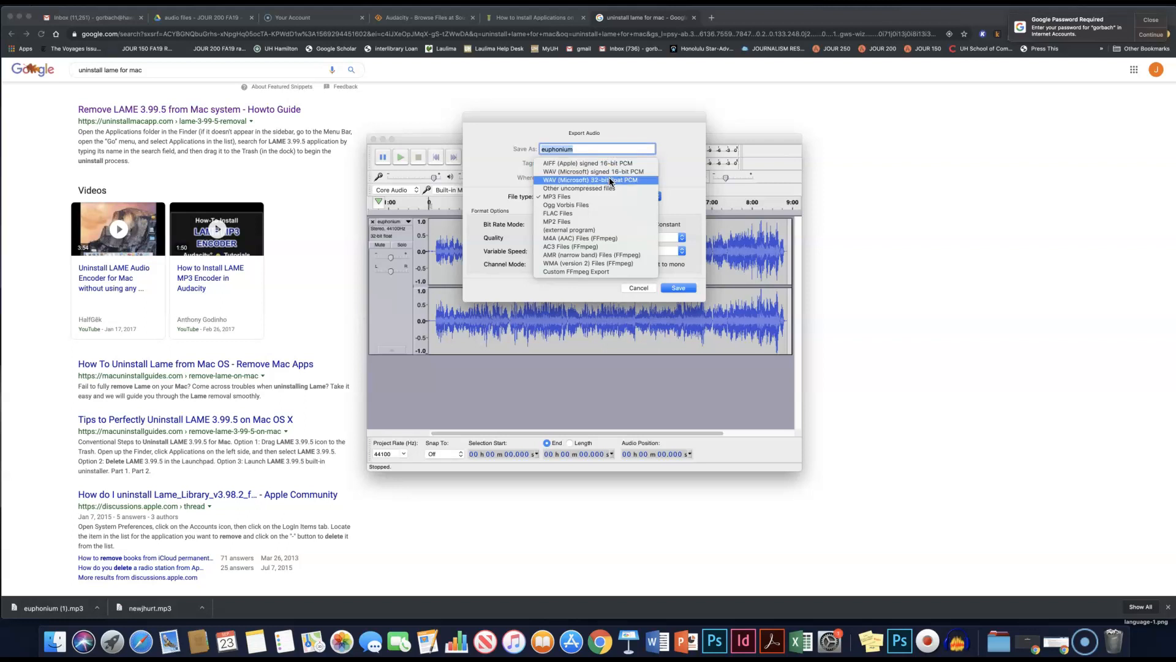
click(596, 213)
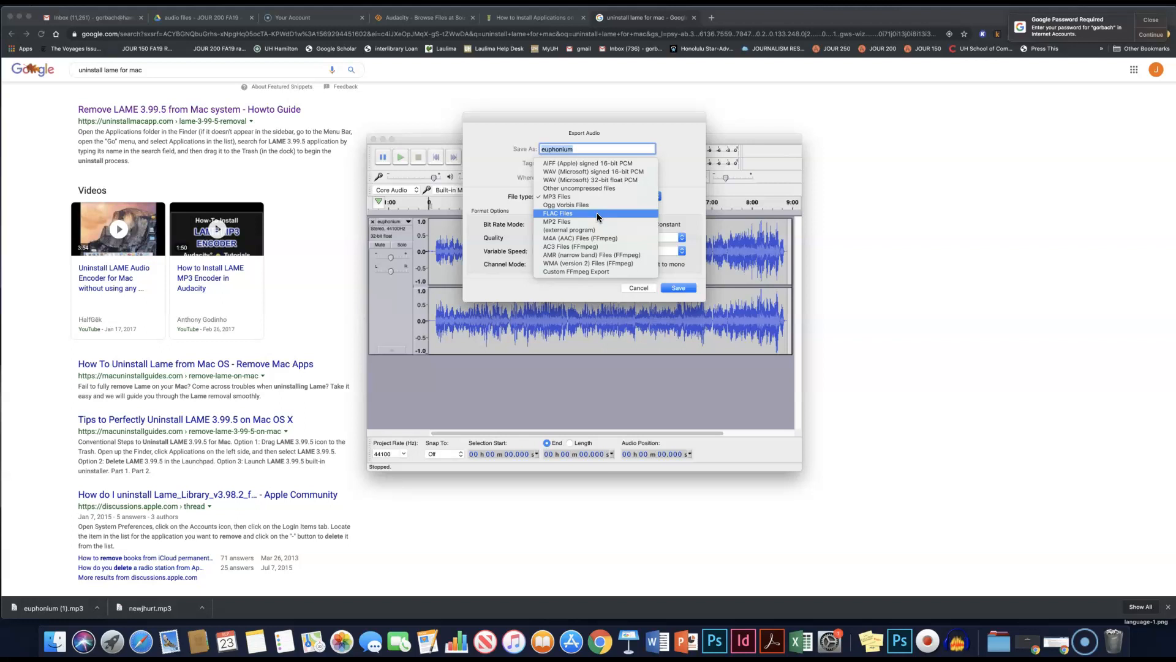
click(599, 264)
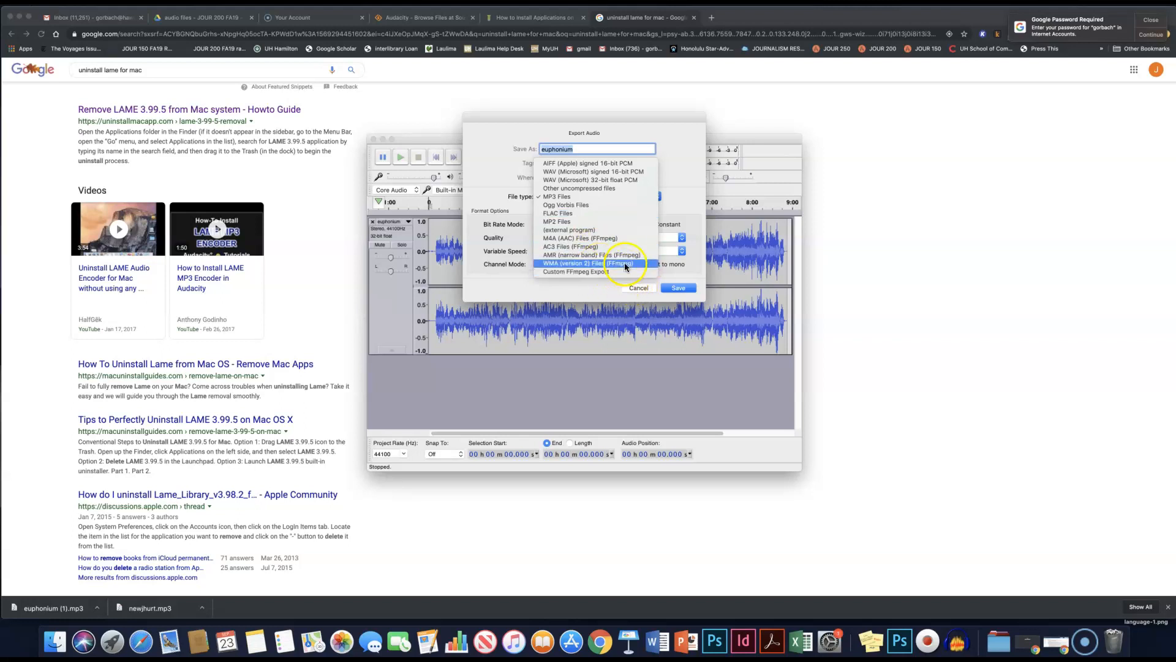
click(677, 182)
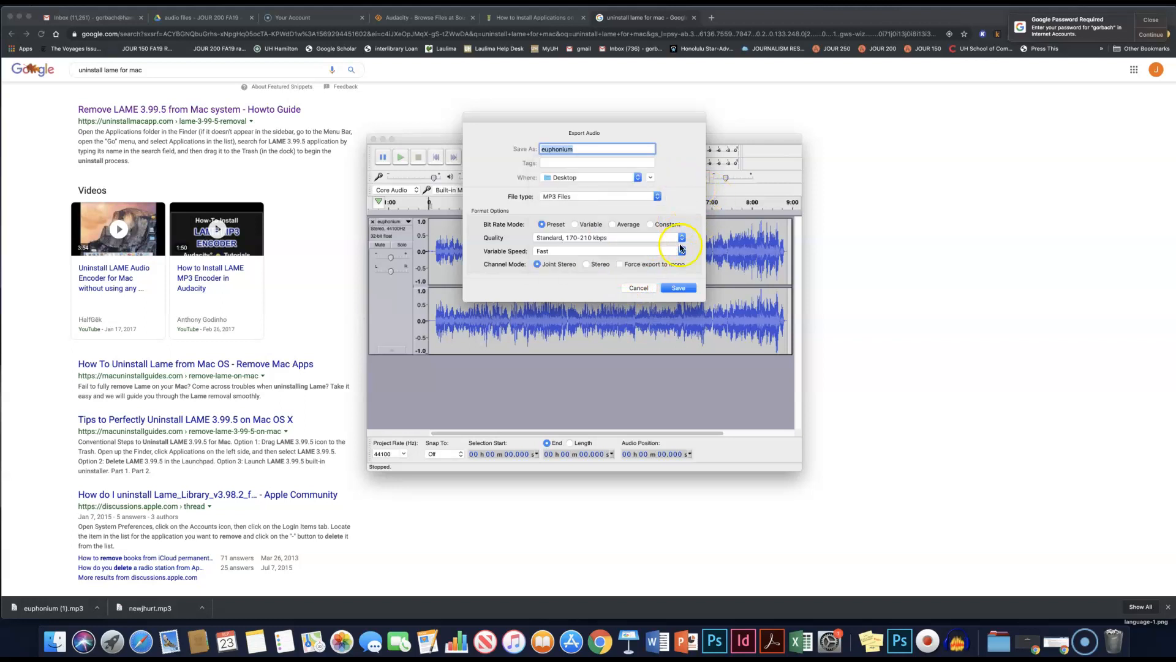
click(643, 289)
- Switch to Chrome and open the soundcloud.com home page in a new tab
click(711, 17)
click(699, 35)
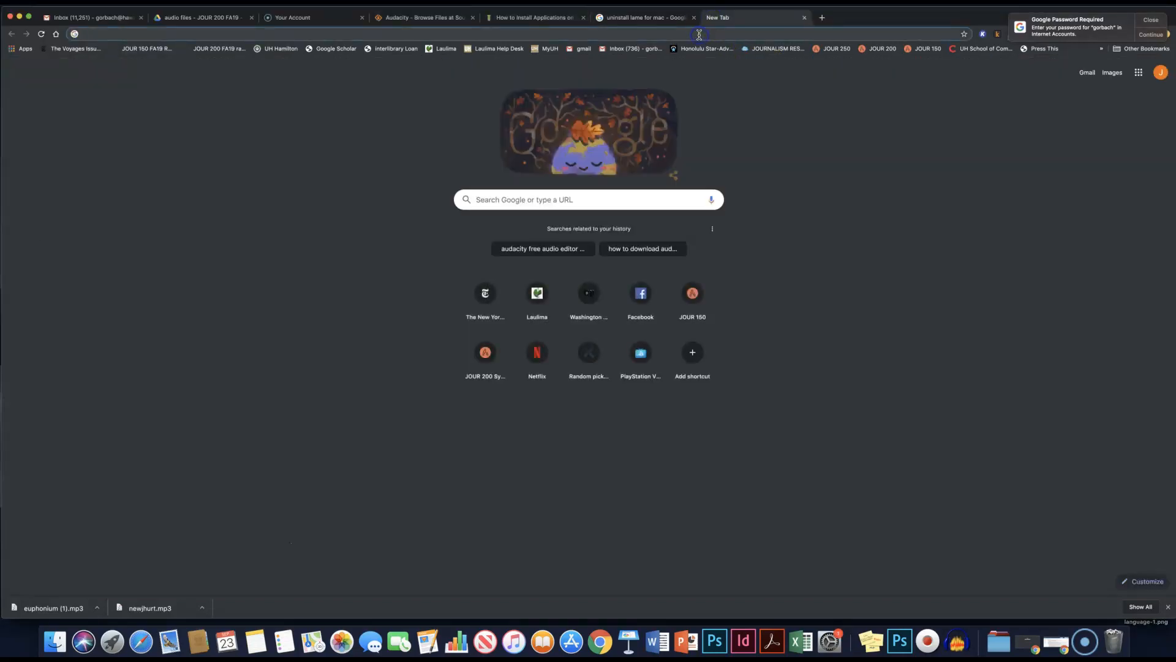
text(soundc)
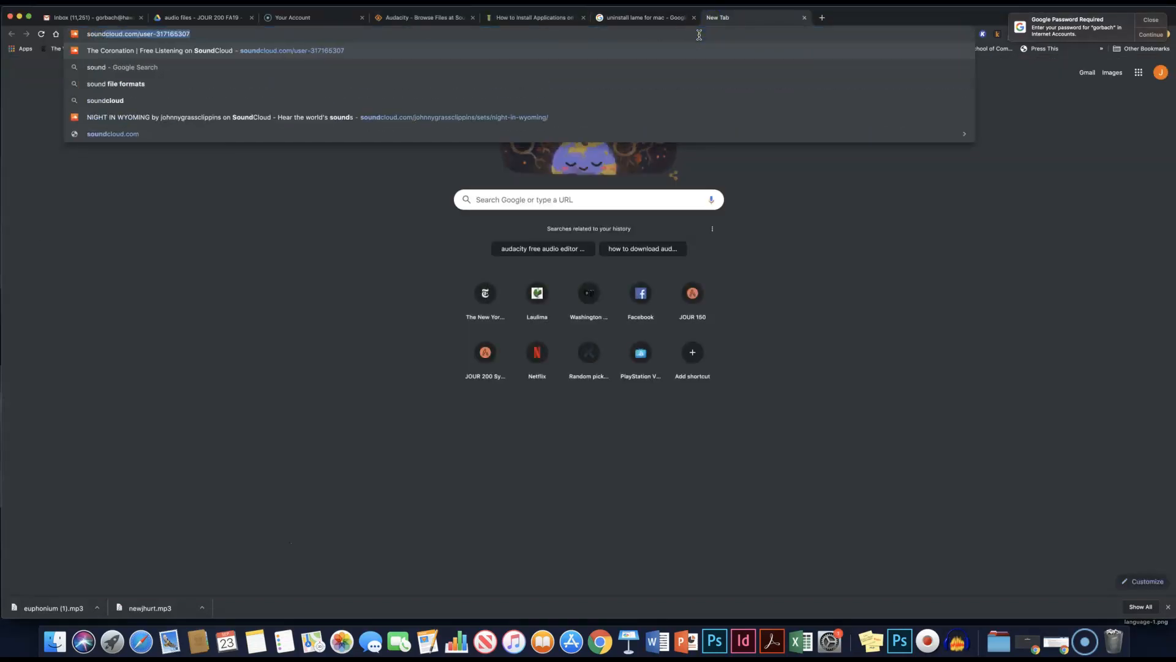
text(loud.com/user-317)
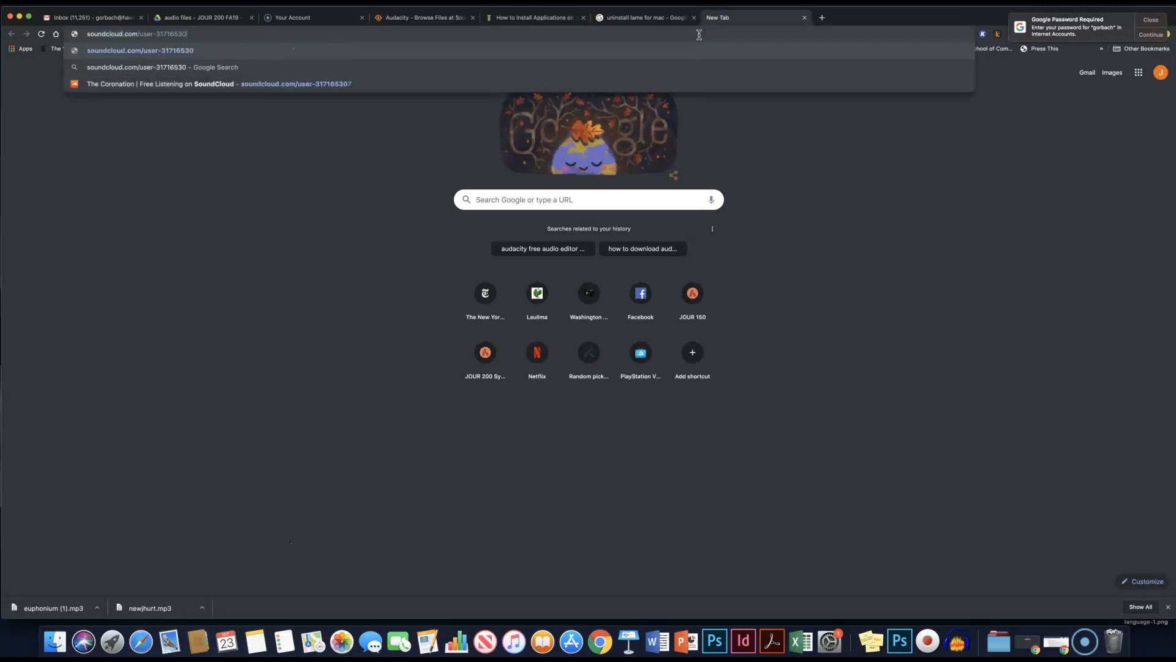
key(BackSpace)
key(BackSpace)
key(BackSpace)
key(BackSpace)
key(BackSpace)
key(BackSpace)
key(BackSpace)
key(BackSpace)
key(BackSpace)
key(Return)
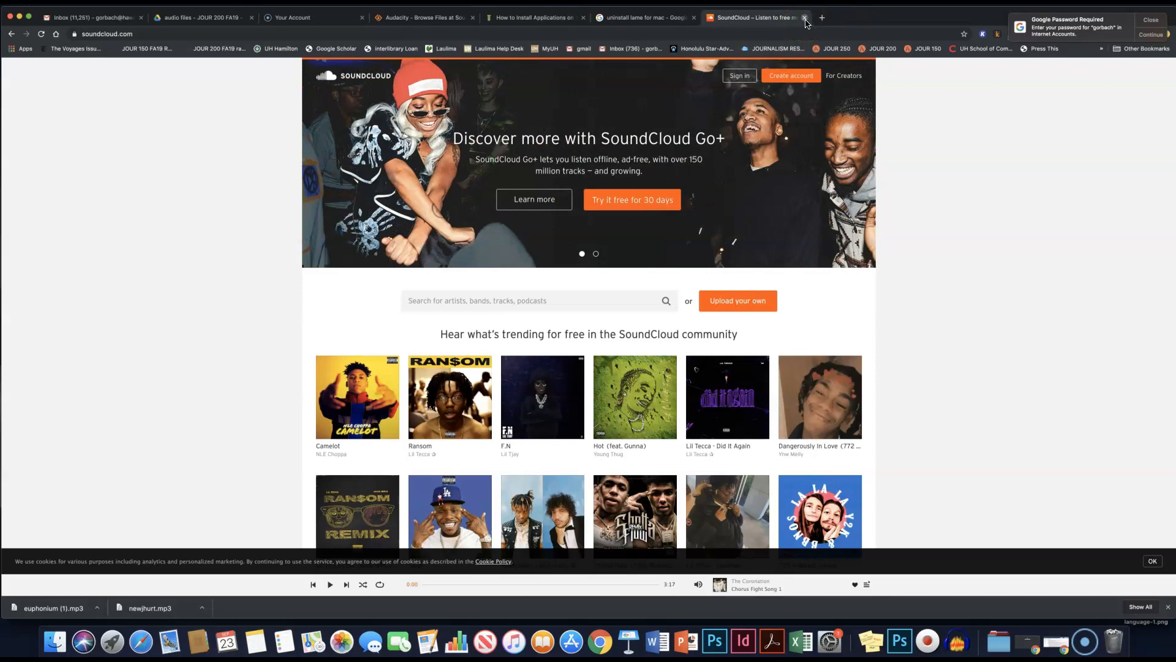
- Close the SoundCloud, LAME uninstall search and Mac application installation tabs
click(805, 18)
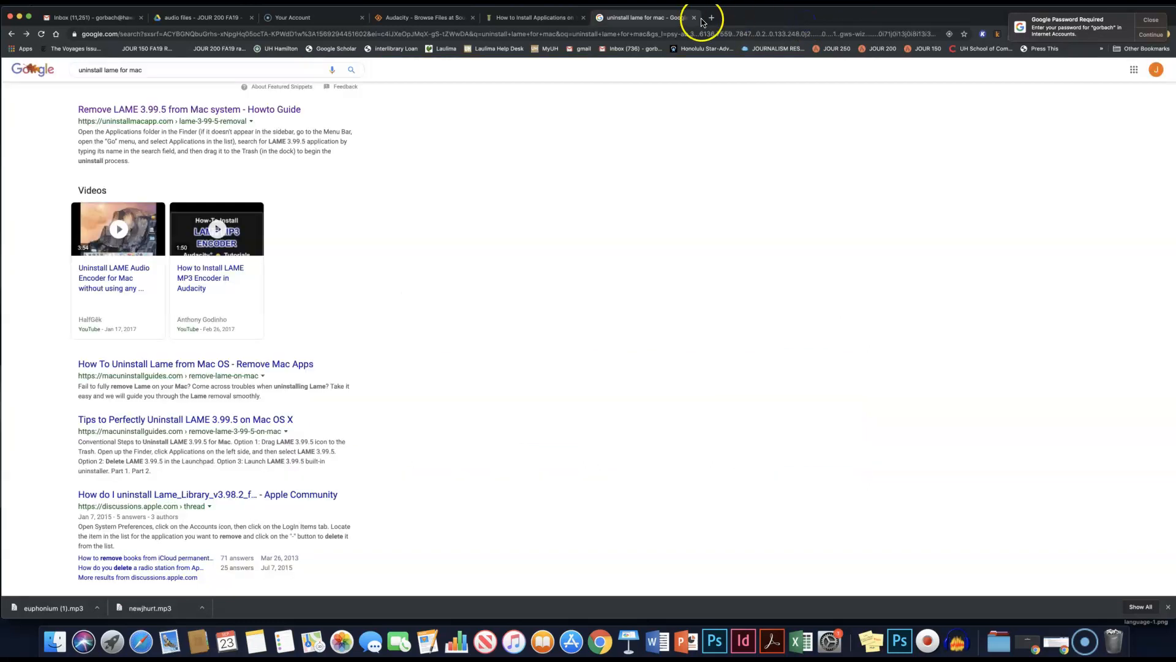
click(694, 17)
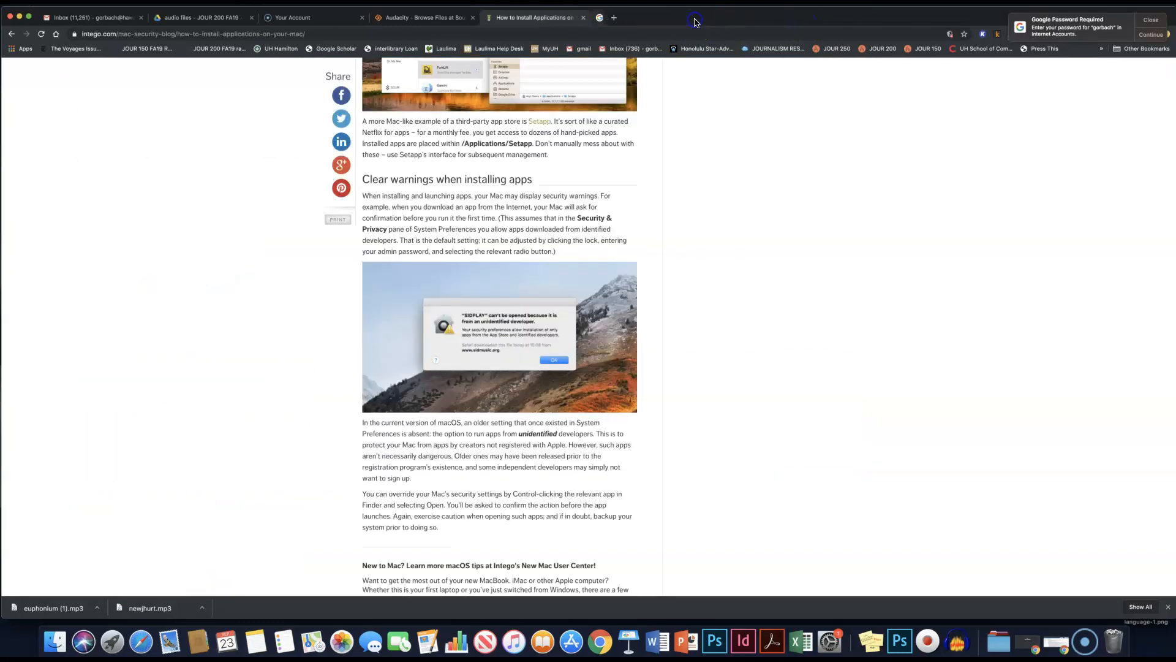
click(585, 18)
- Search Google for "download audacity" in the tab showing Audacity's SourceForge page
click(436, 18)
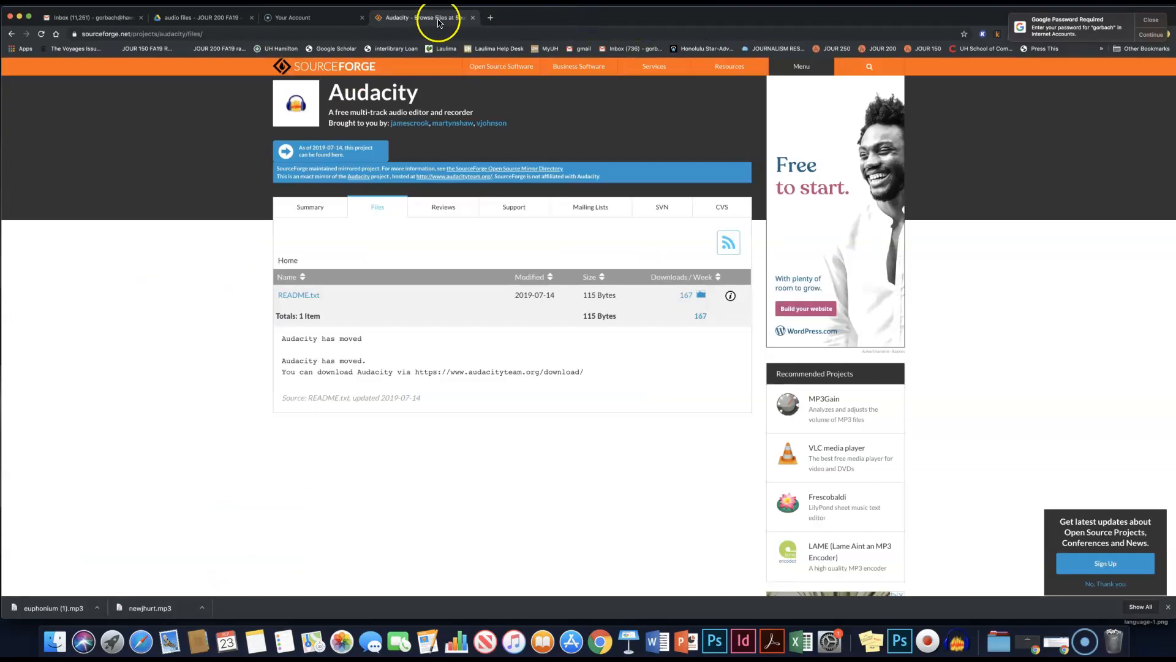
click(410, 32)
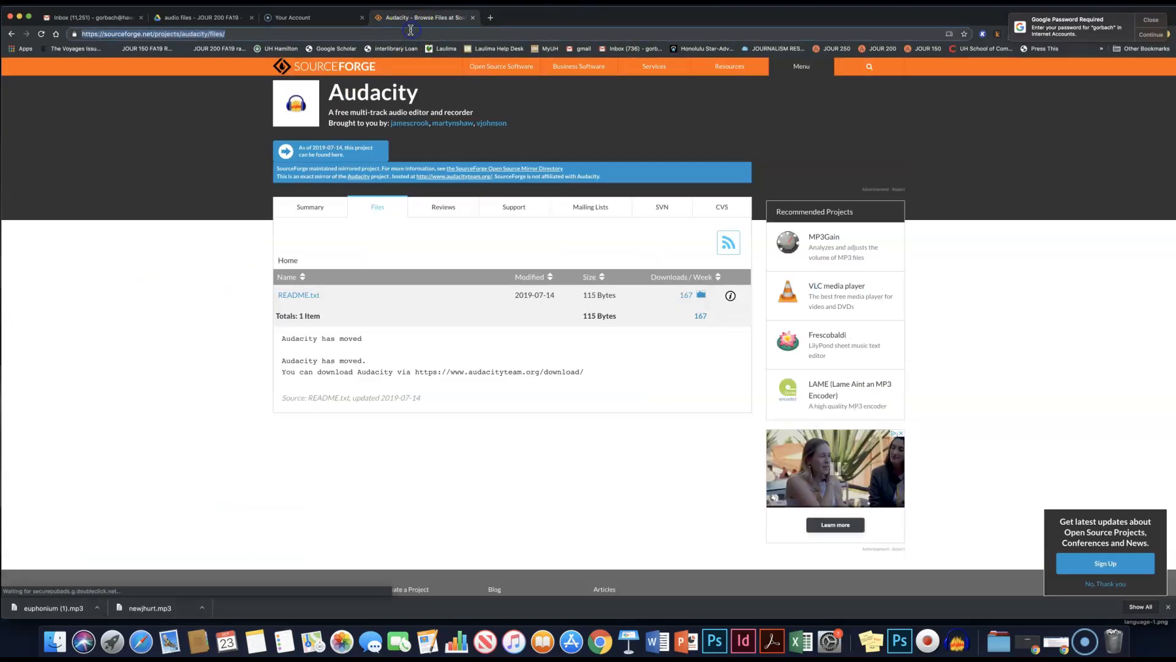
text(downlo)
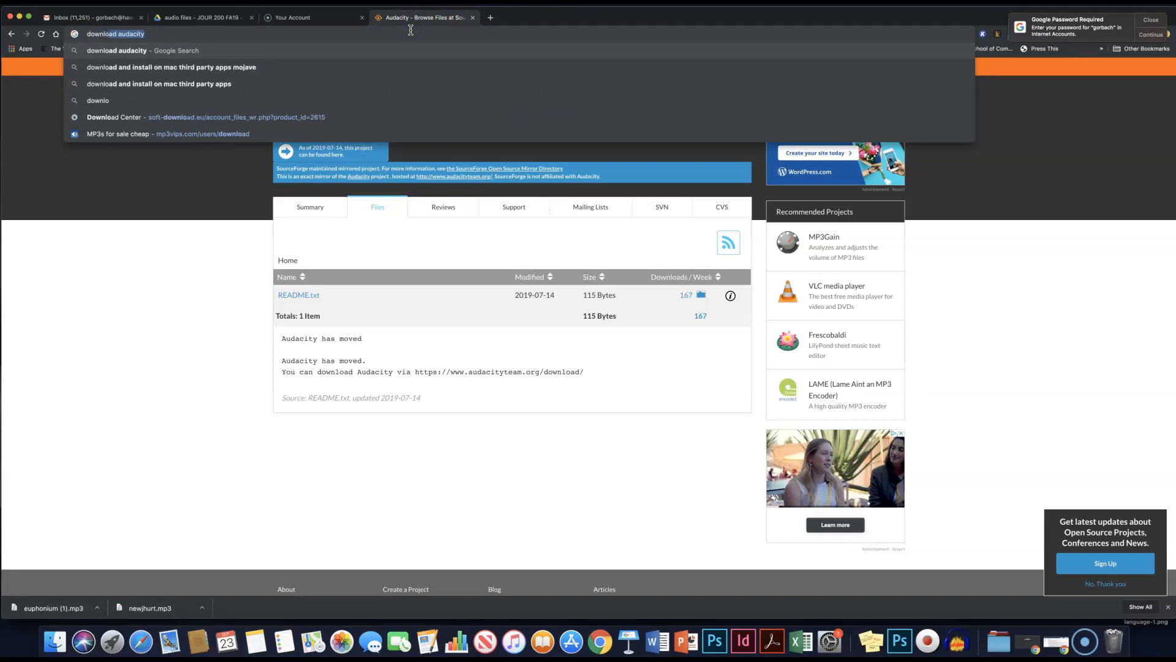
key(Right)
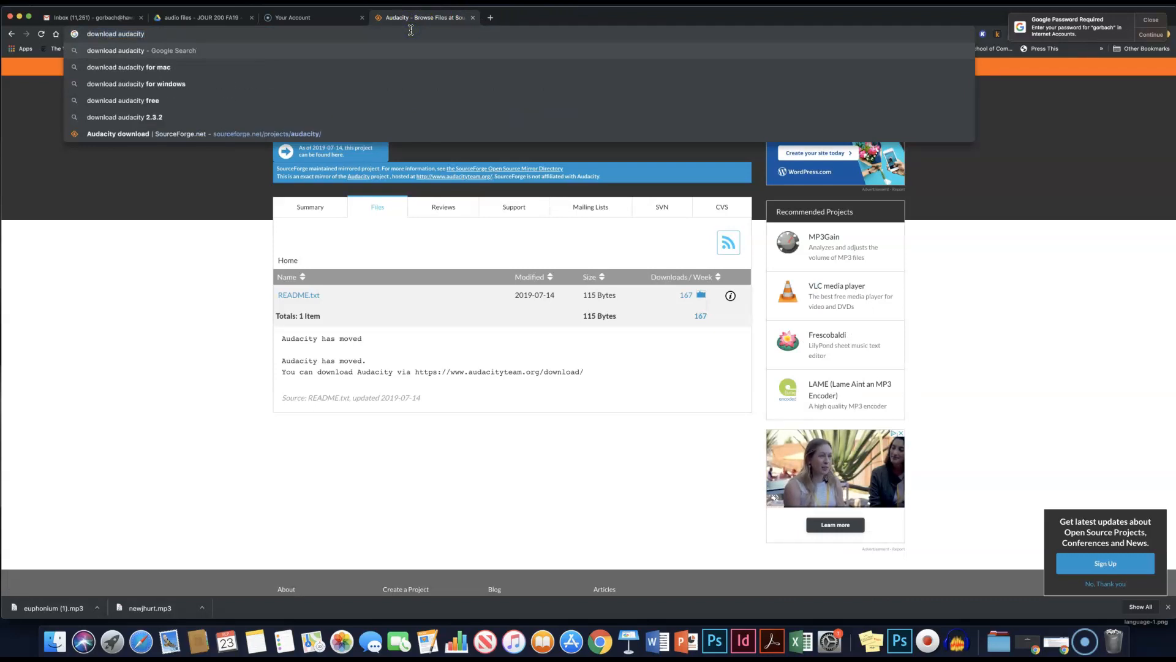
key(Return)
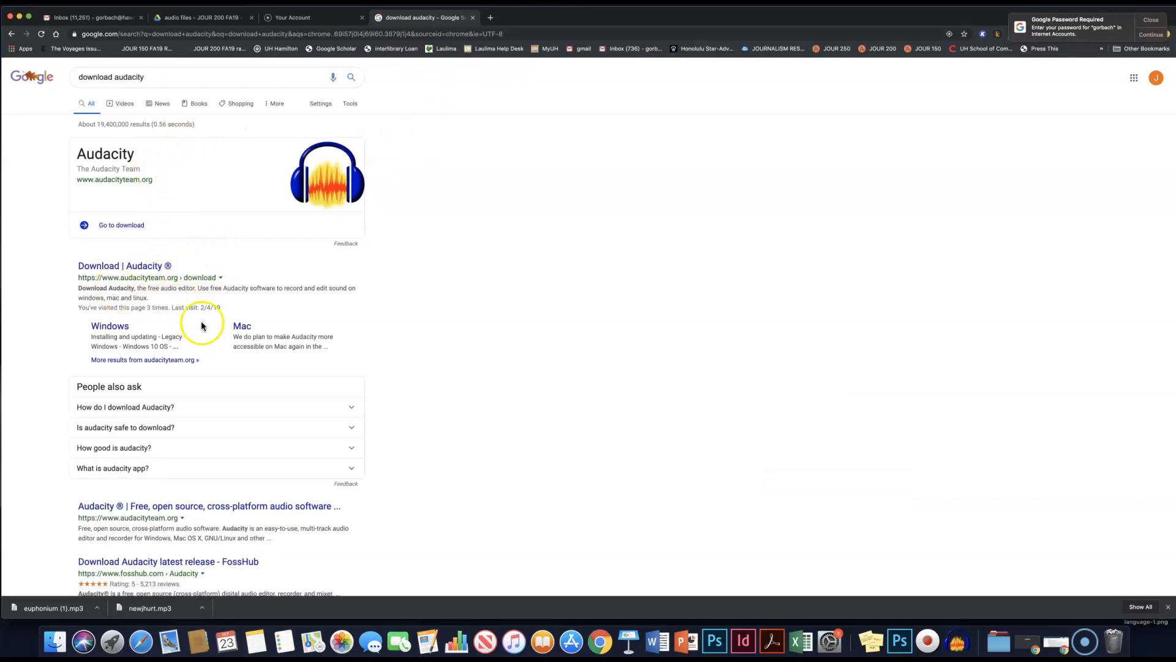
- Open the official Audacity download page for Mac OS X / macOS and follow the Audacity 2.3.2 .dmg file link to FossHub
click(120, 266)
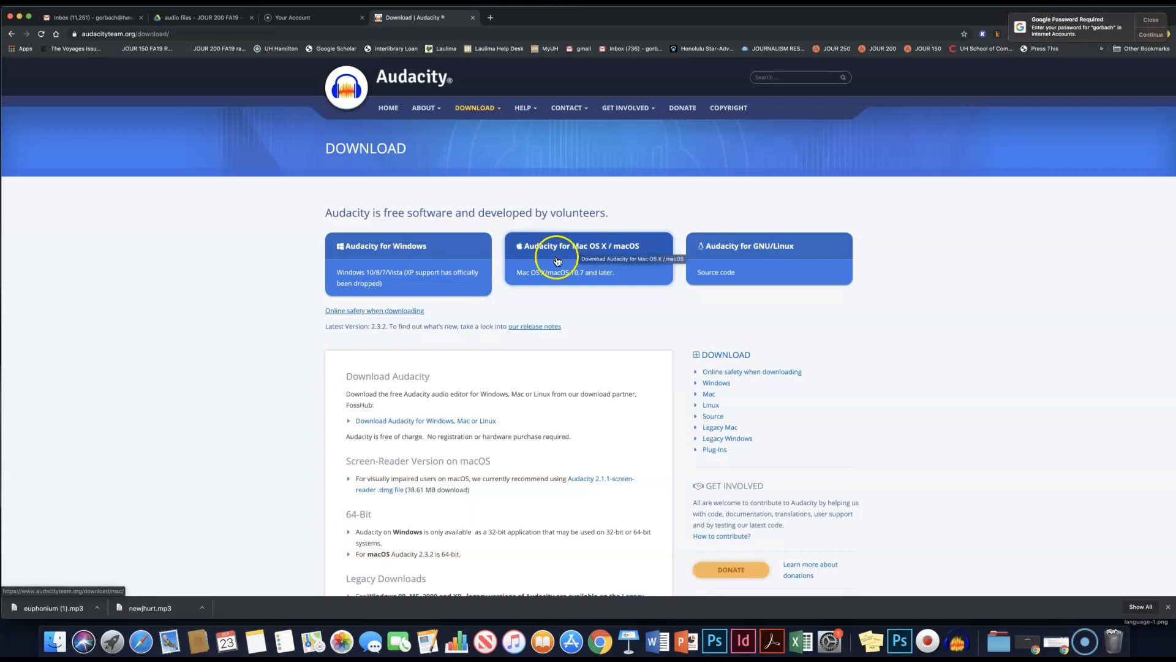
click(17, 607)
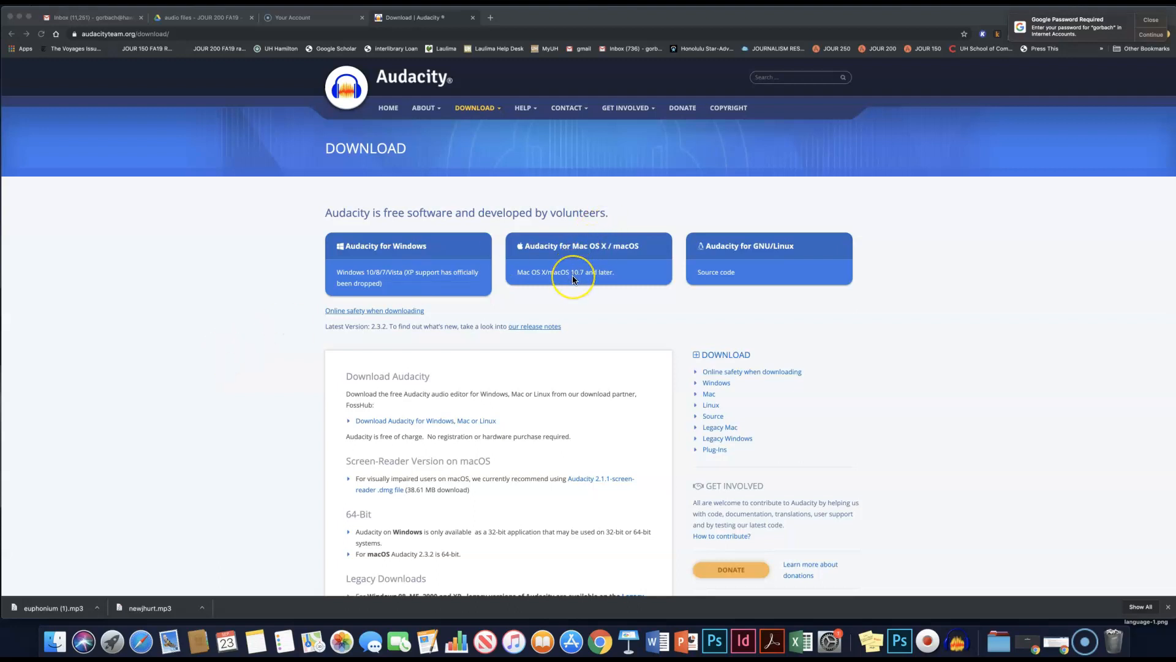
scroll(572, 274, down, 2)
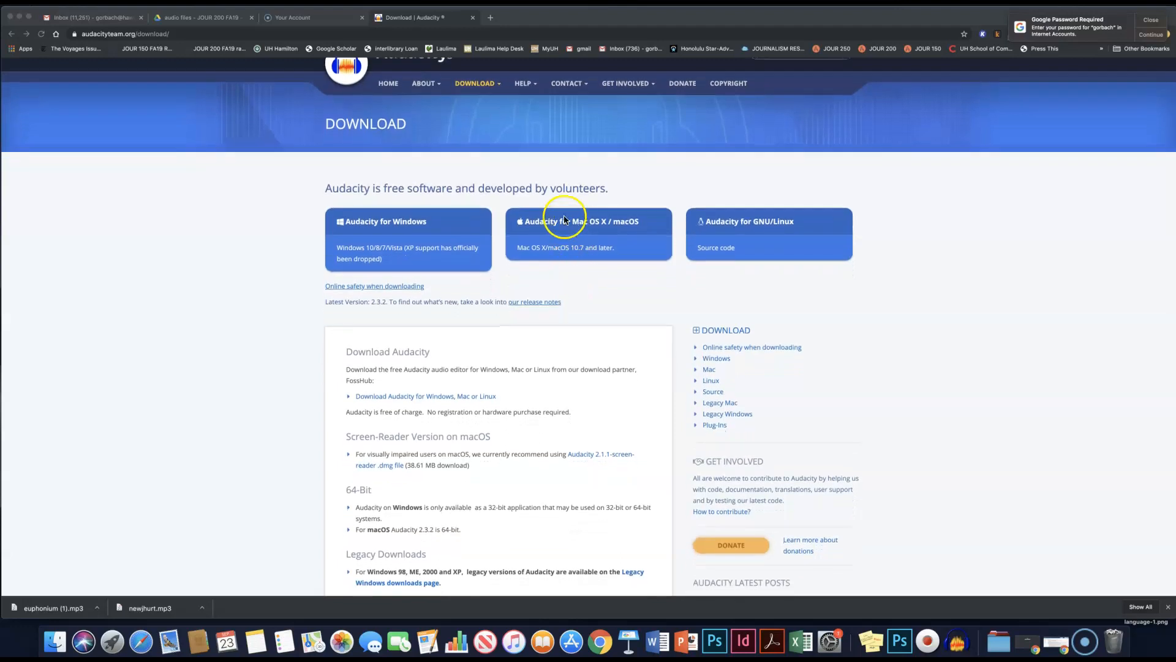
click(548, 223)
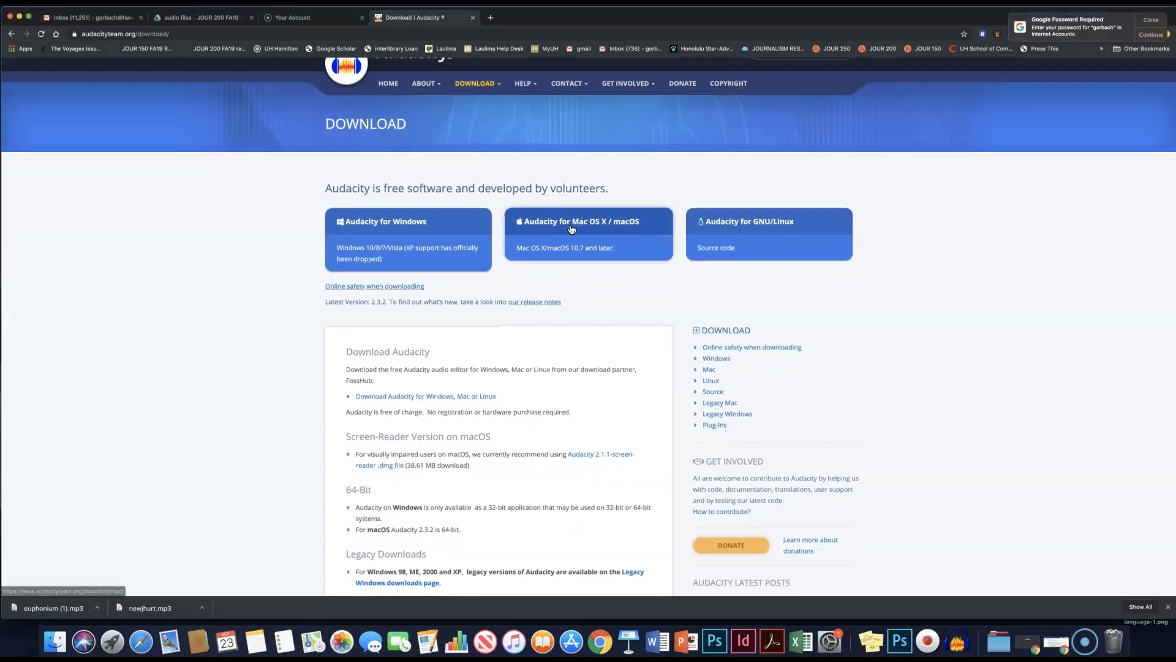
click(571, 229)
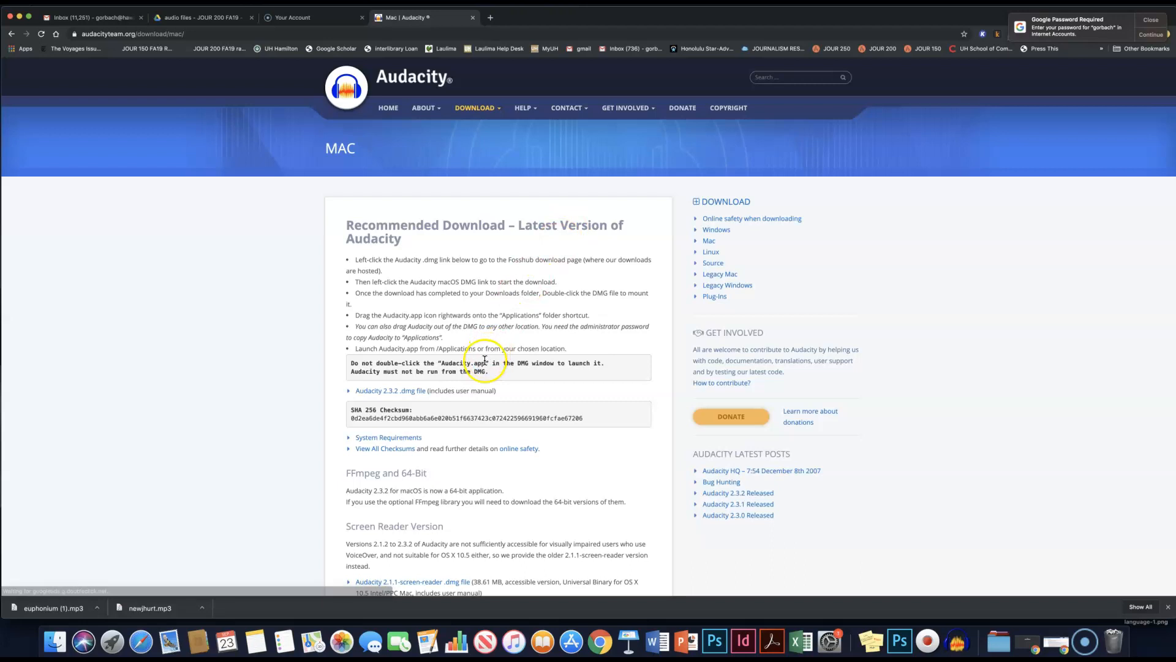
scroll(461, 304, down, 2)
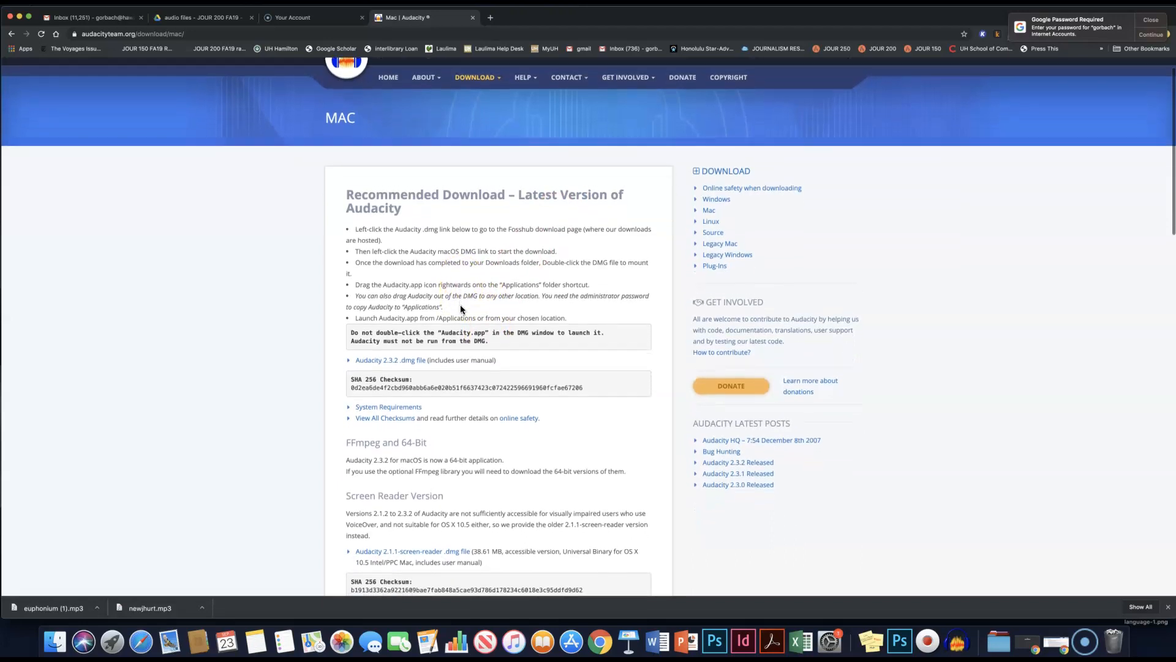
click(396, 349)
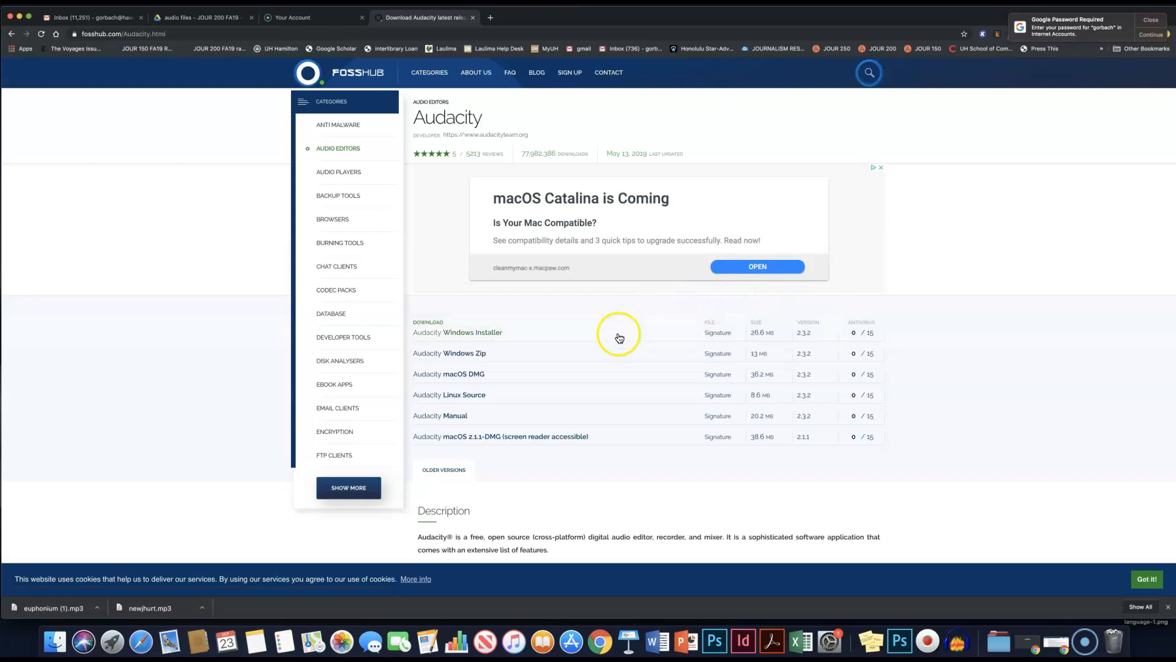
- Download the Audacity macOS DMG from FossHub and choose to keep the file
scroll(595, 351, down, 1)
scroll(594, 351, down, 2)
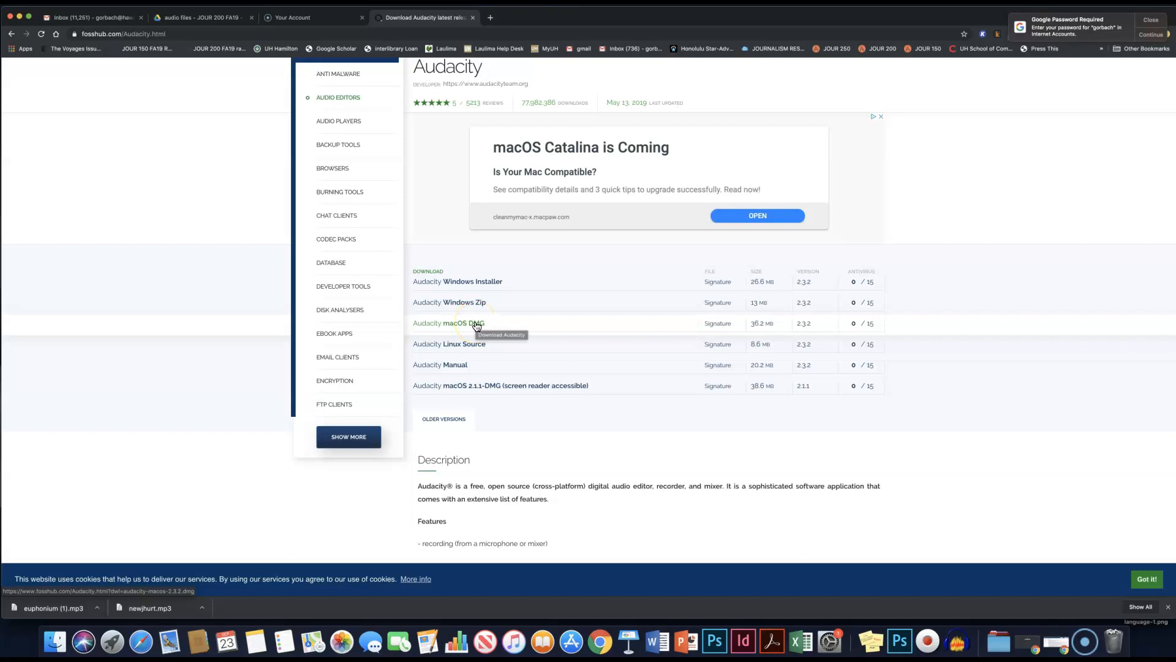
click(477, 324)
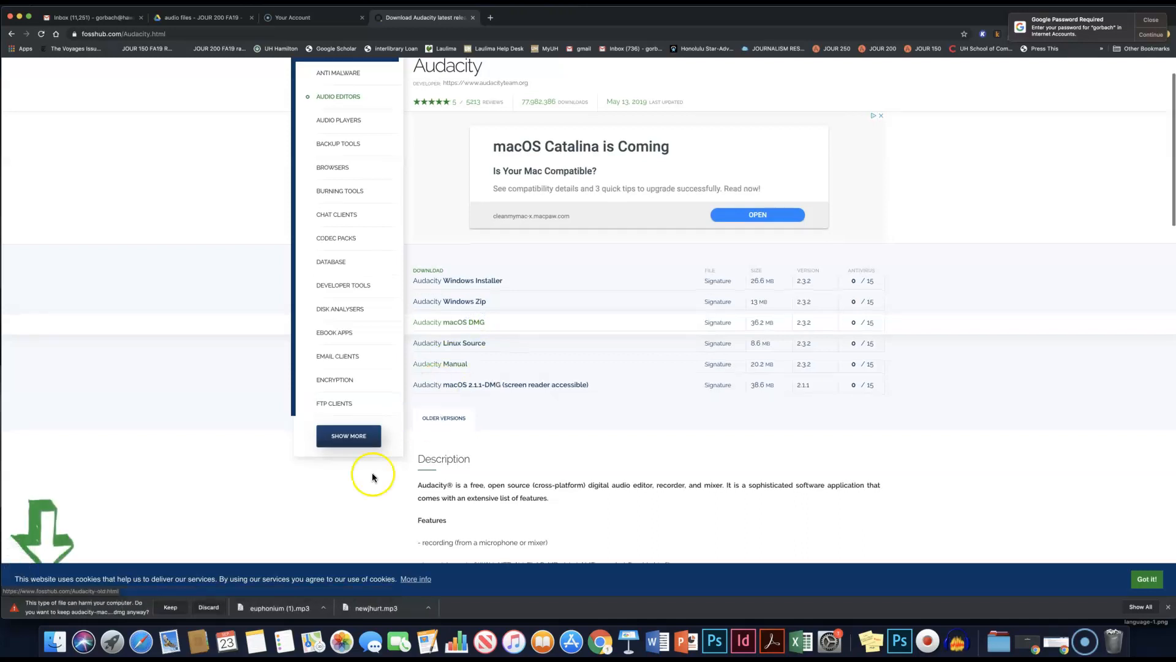
click(174, 609)
click(171, 607)
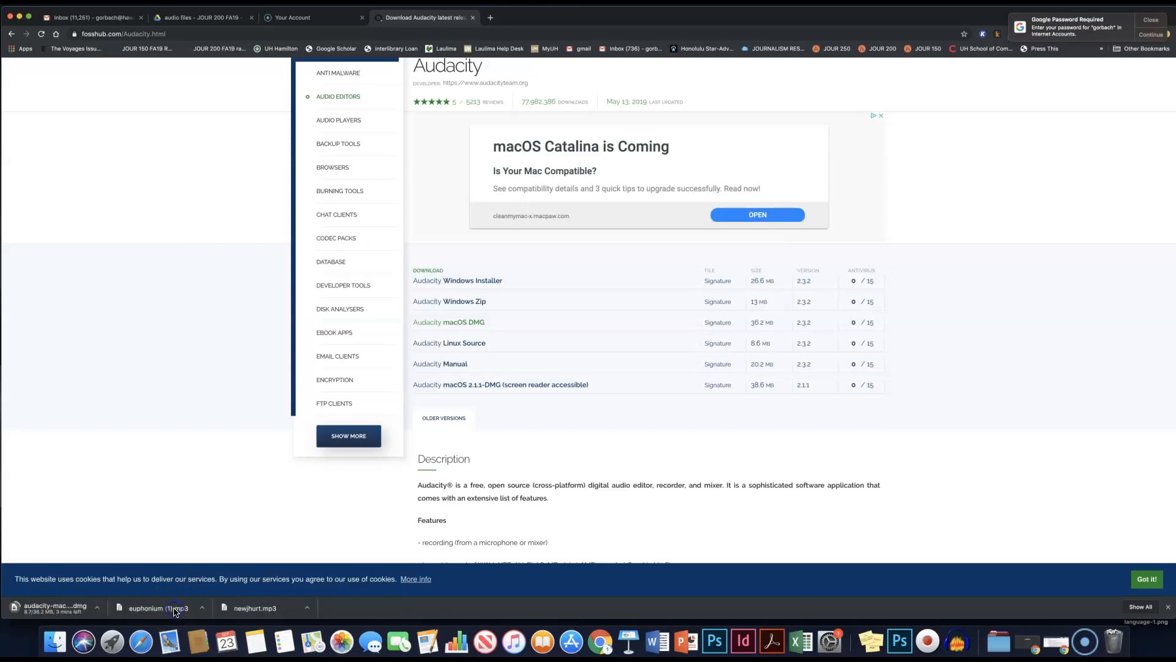
- Show the downloaded audacity-macos-2.3.2.dmg in Finder, mount it with DiskImageMounter and copy Audacity into the Applications folder
click(98, 611)
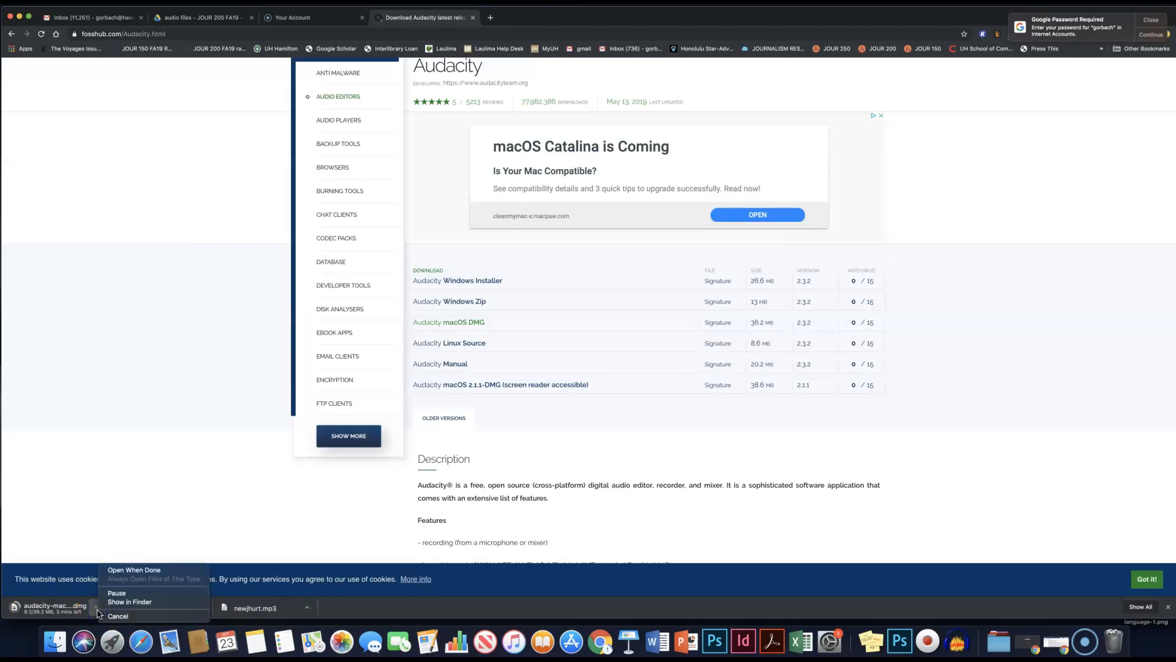
click(123, 605)
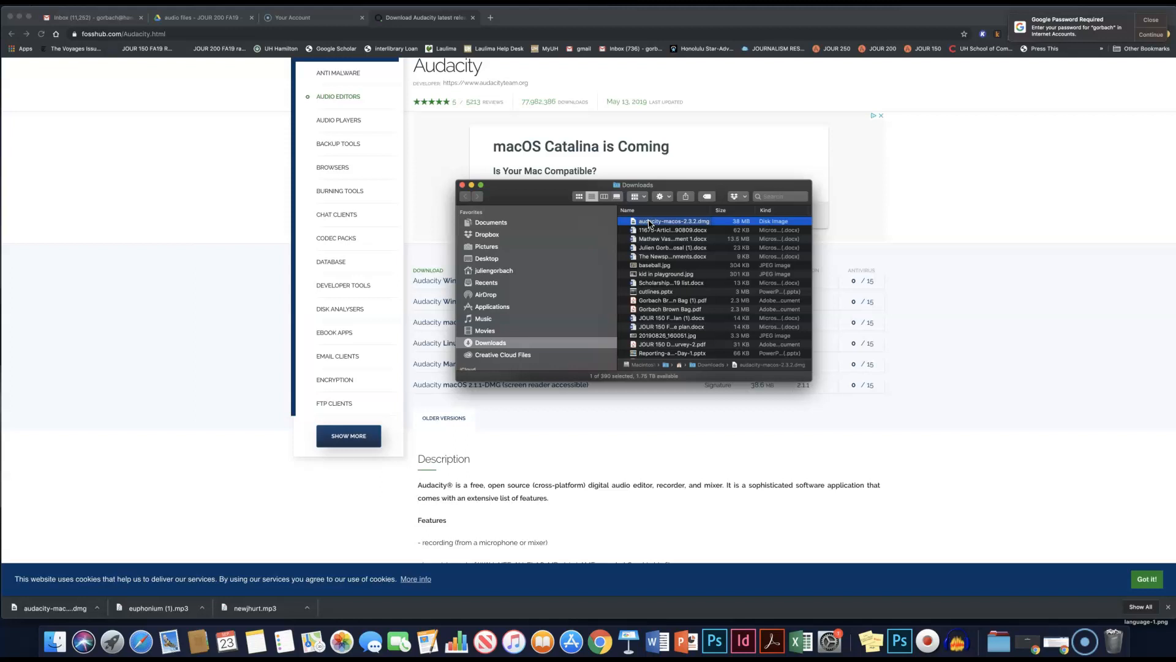
right_click(649, 224)
click(674, 233)
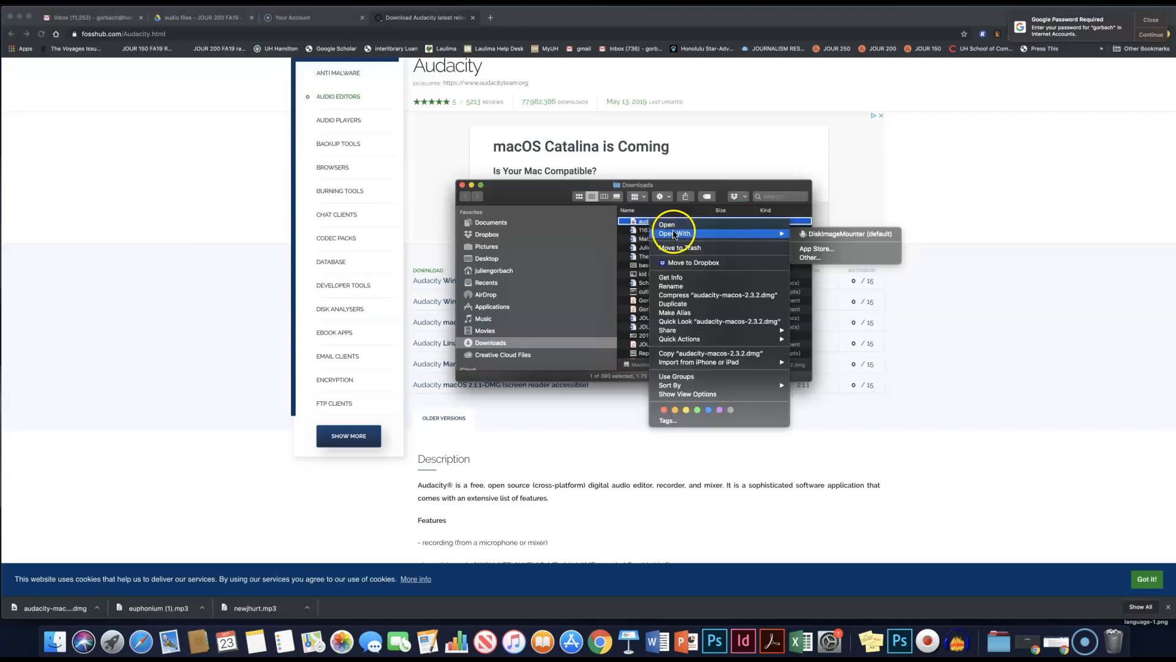
click(821, 235)
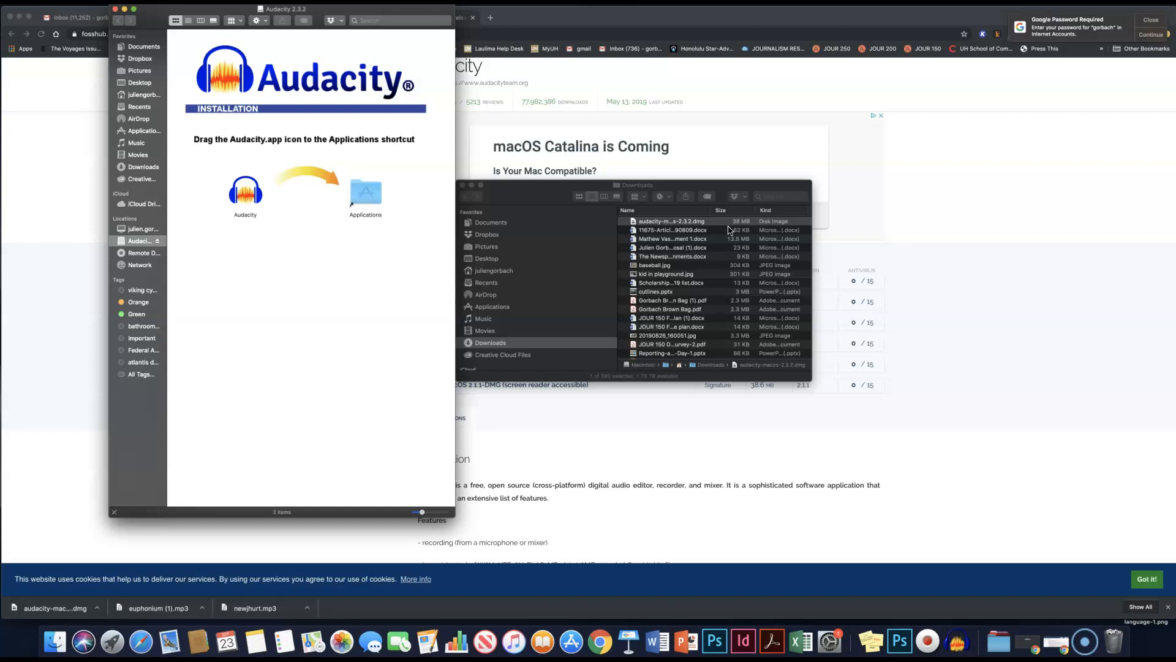
drag(242, 196, 364, 194)
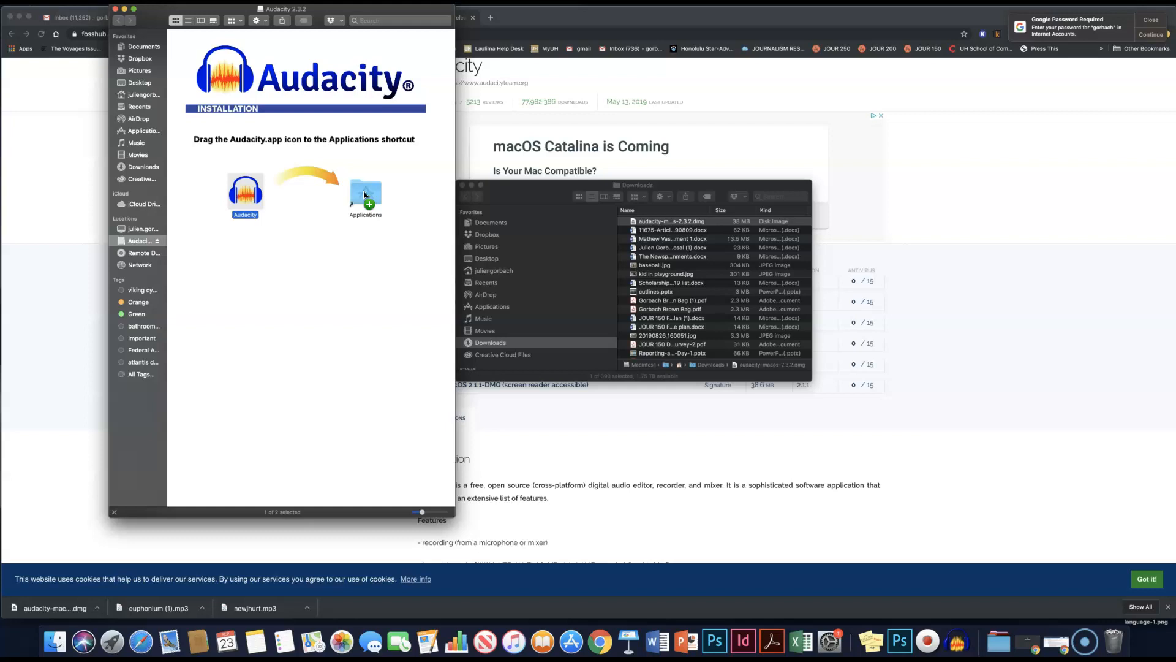
- Launch Audacity from the Applications folder, allow the downloaded app to open and dismiss its welcome window
double_click(365, 193)
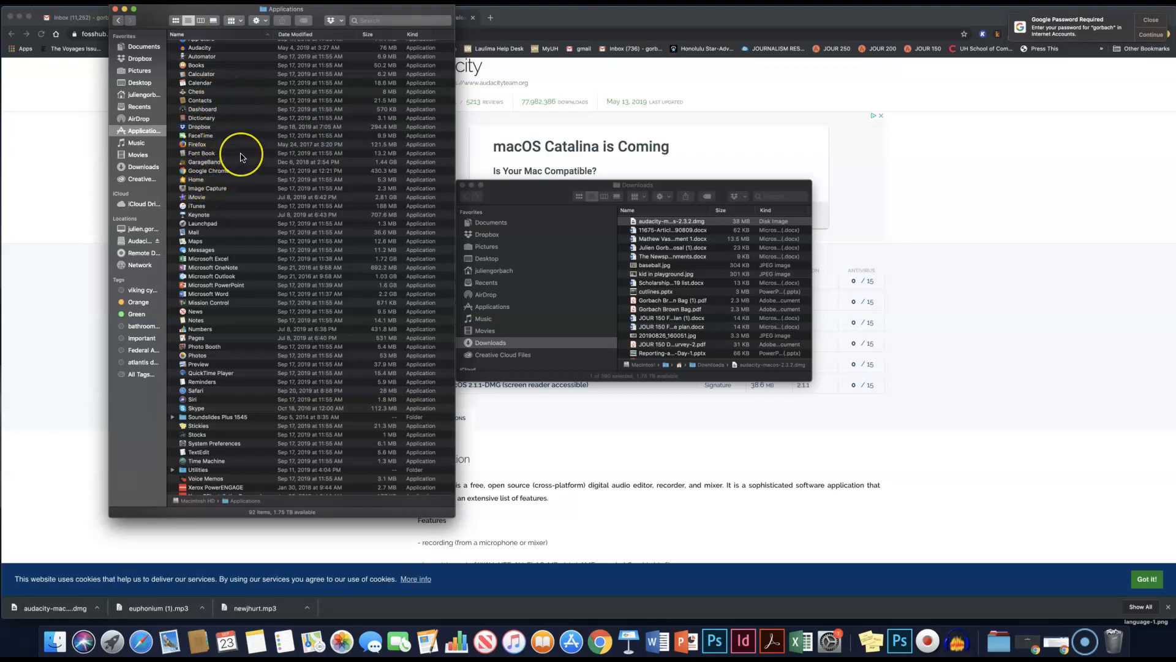
scroll(241, 158, up, 10)
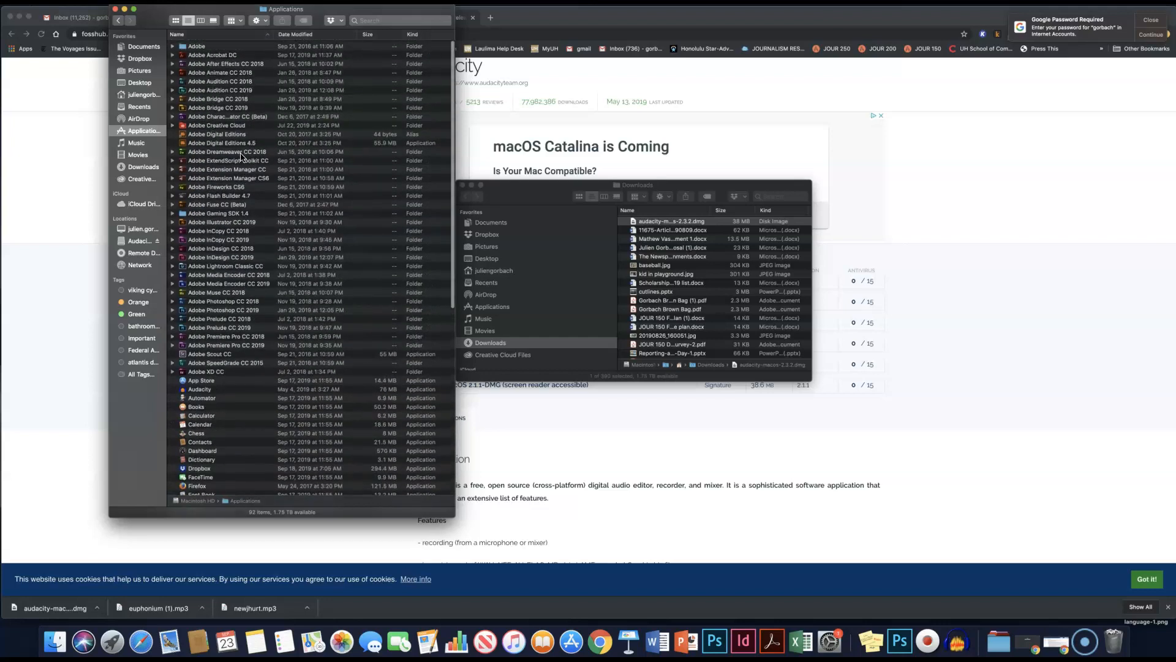
scroll(241, 158, down, 5)
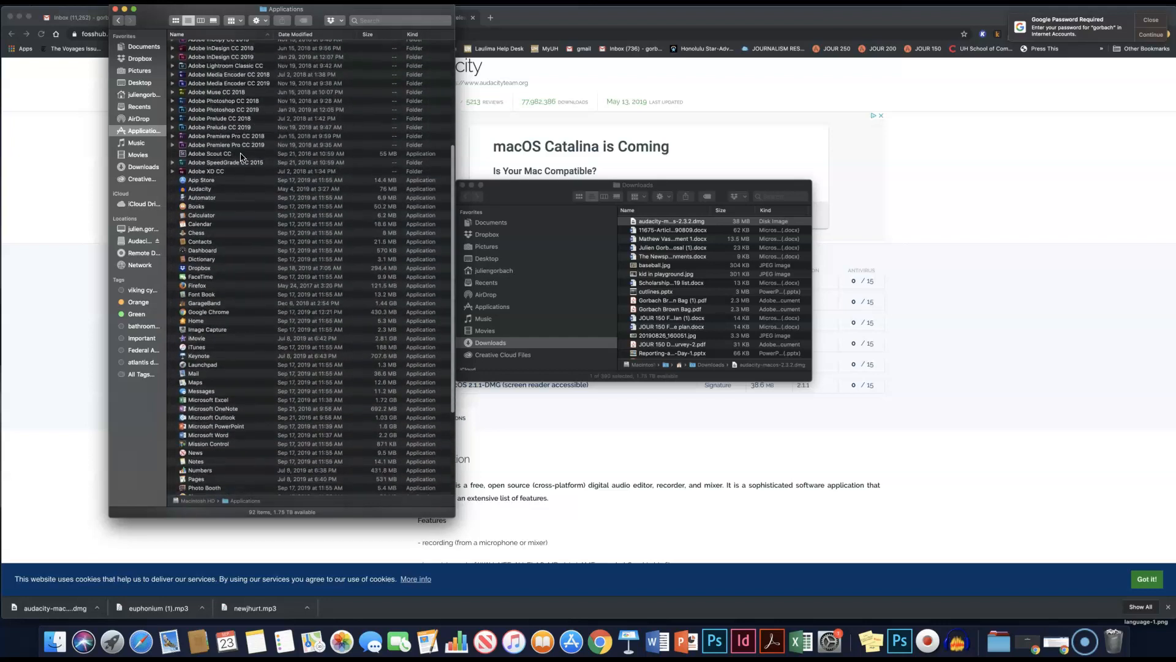
click(18, 607)
scroll(204, 351, up, 6)
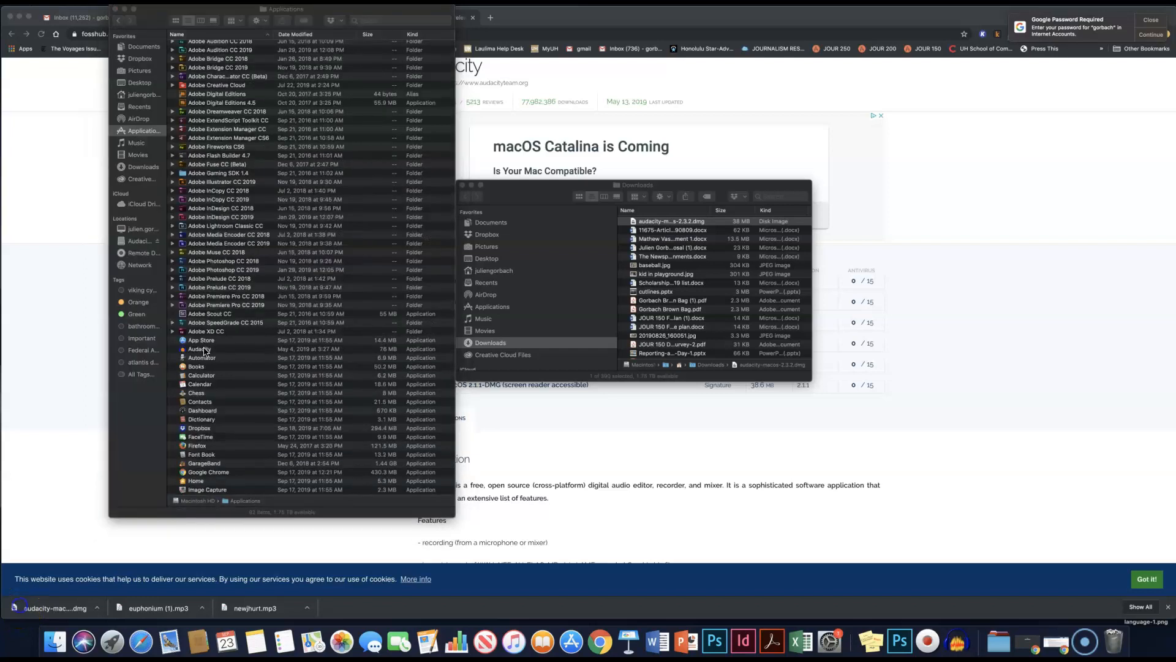
click(204, 351)
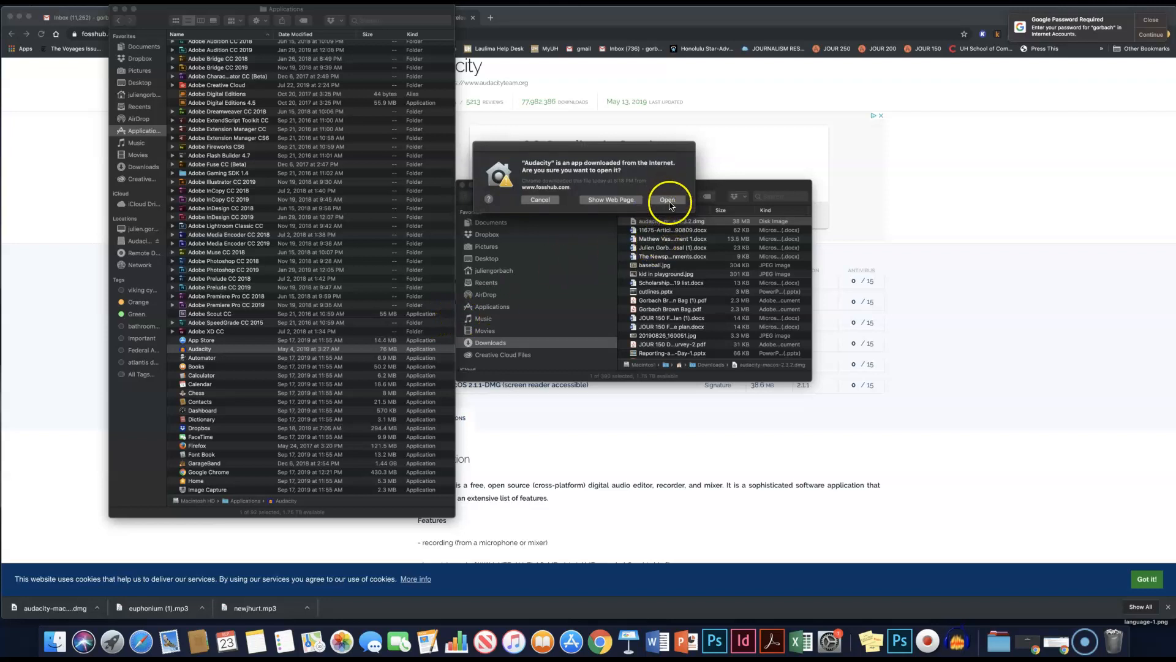
click(671, 200)
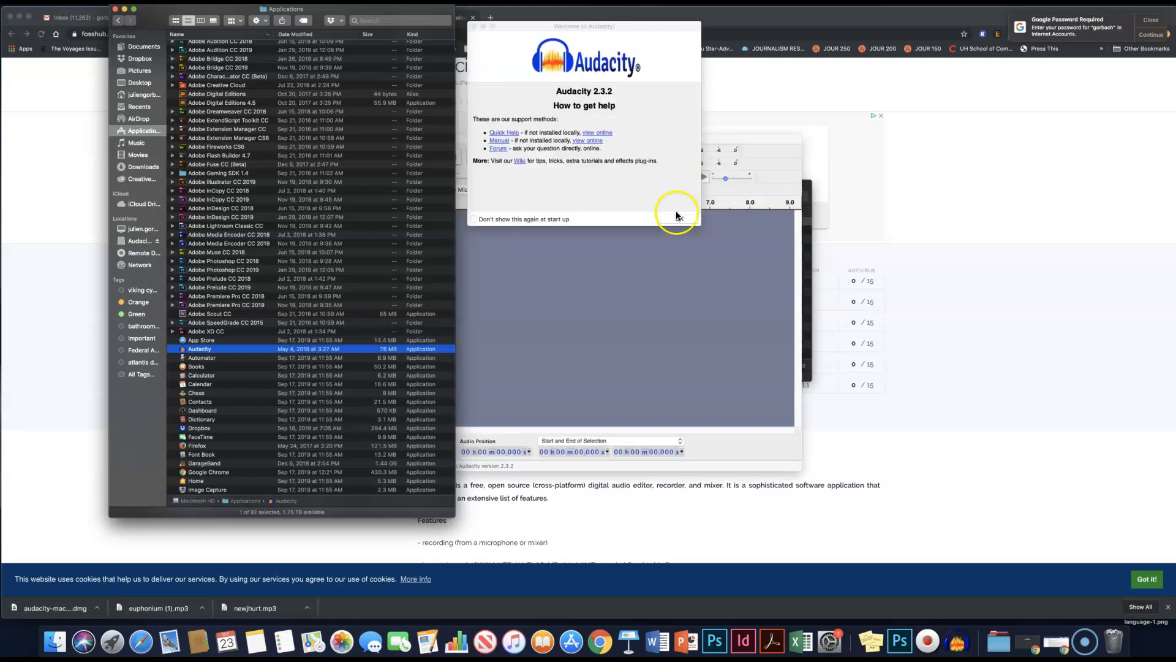
click(683, 220)
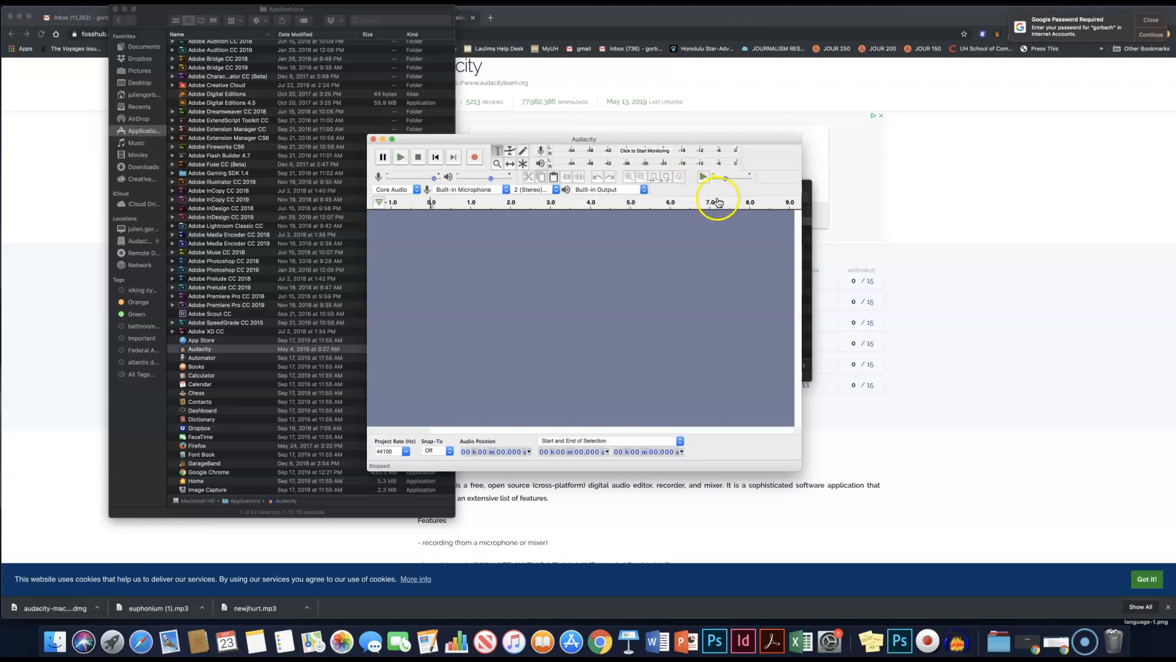
- Switch to Chrome, open Gmail in a new tab and change to the university Google account
click(721, 77)
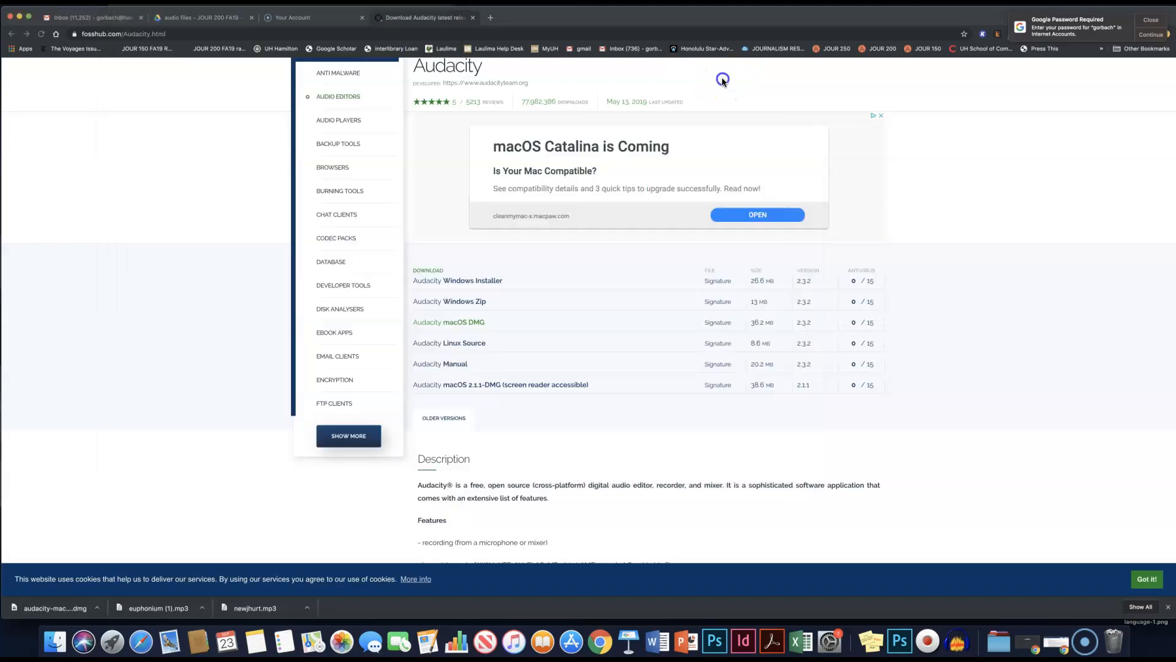
click(490, 17)
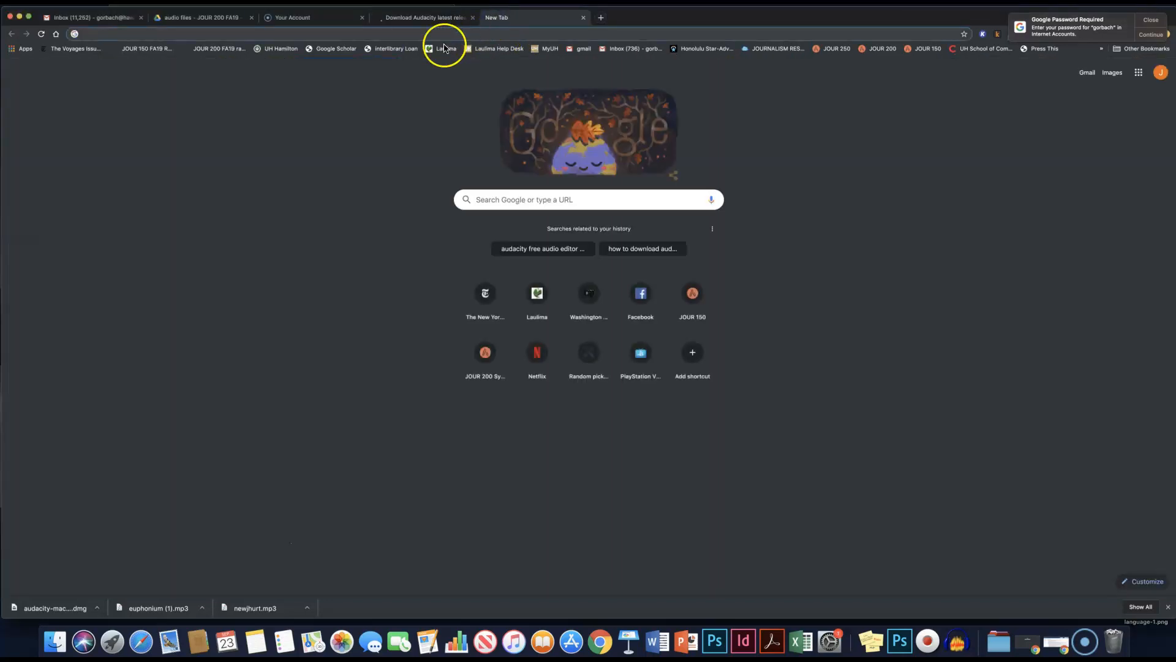
click(638, 51)
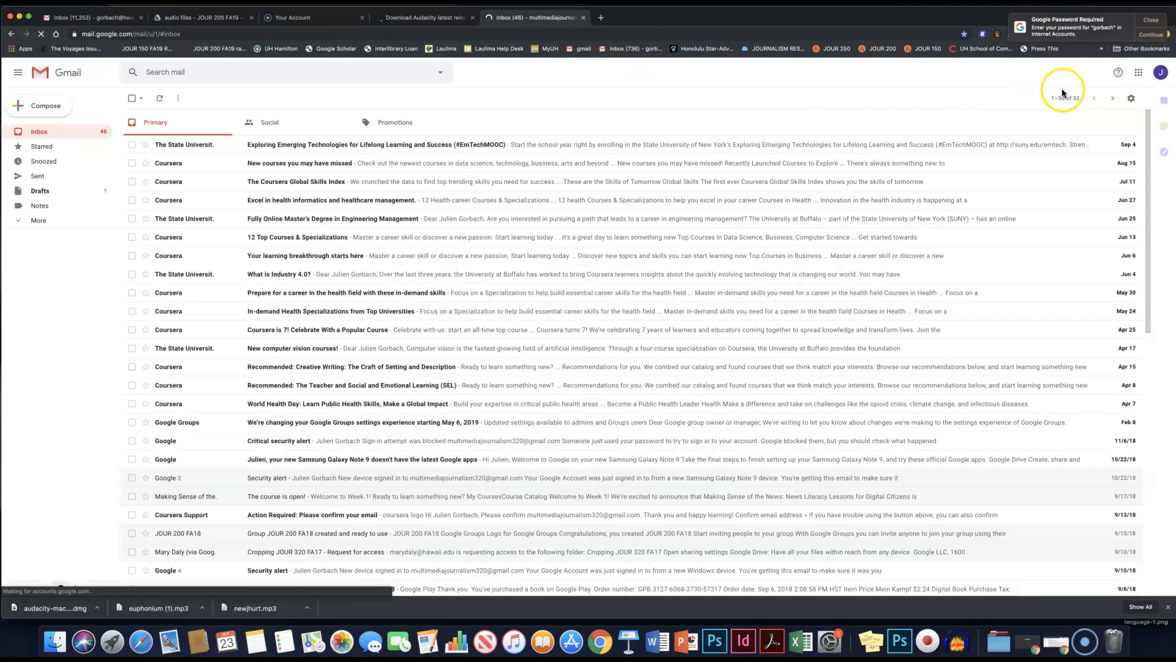
click(1159, 72)
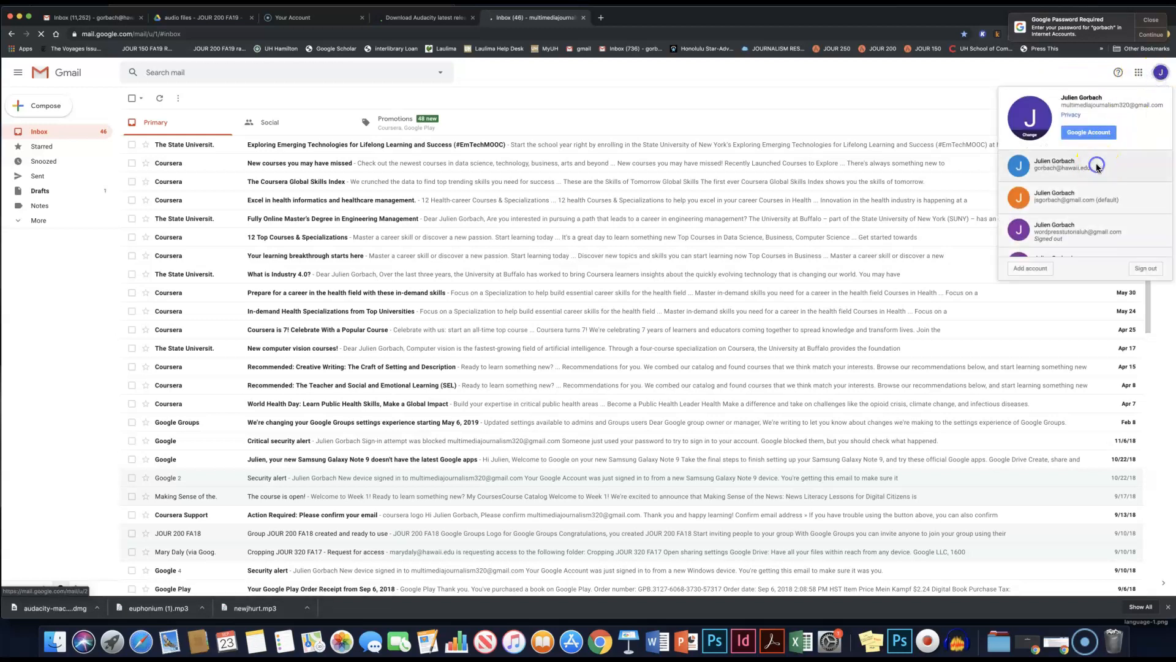
click(1097, 165)
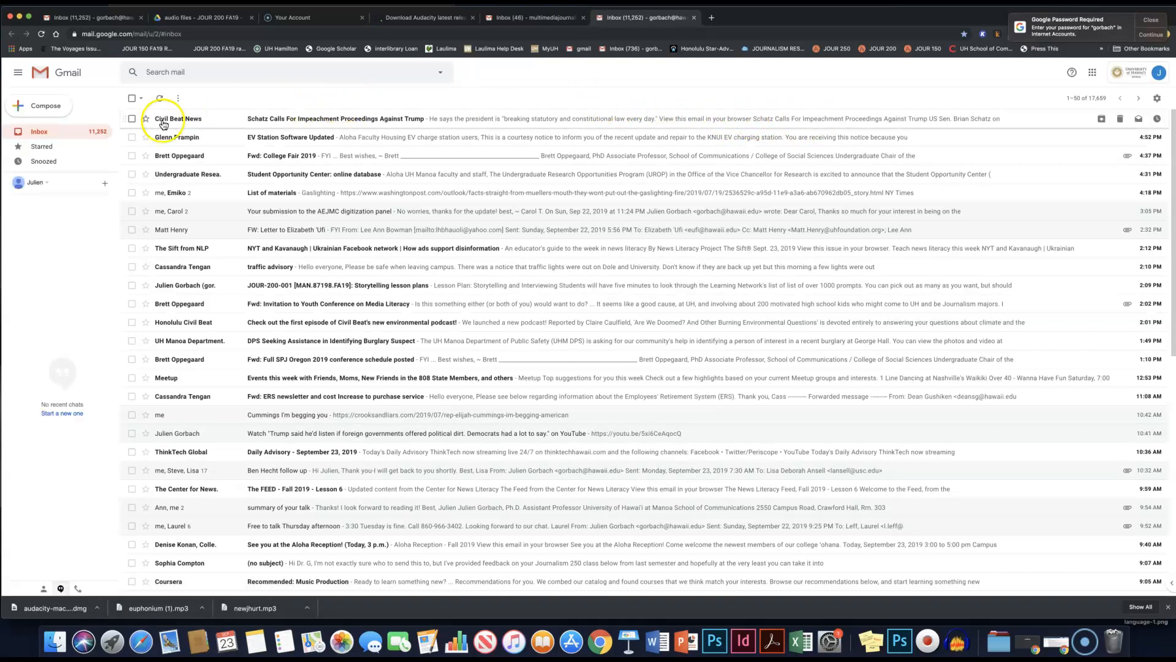
- Open Google Drive from the university Gmail and go to the audio files folder in the JOUR 200 FA19 shared drive
scroll(65, 154, down, 2)
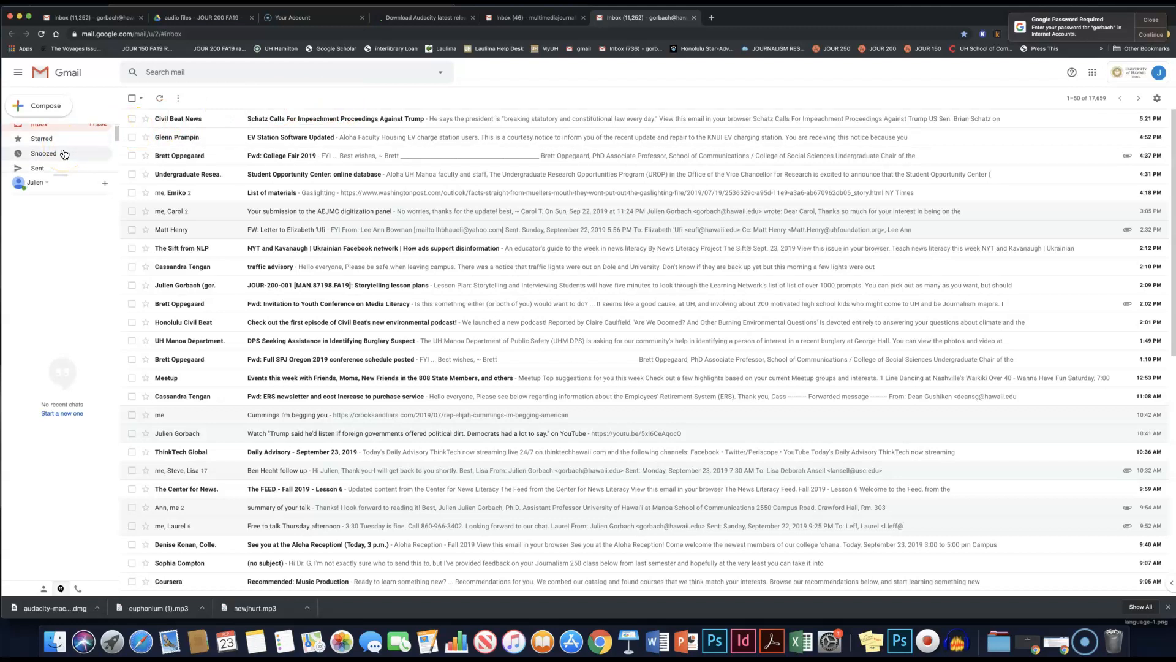
click(1090, 74)
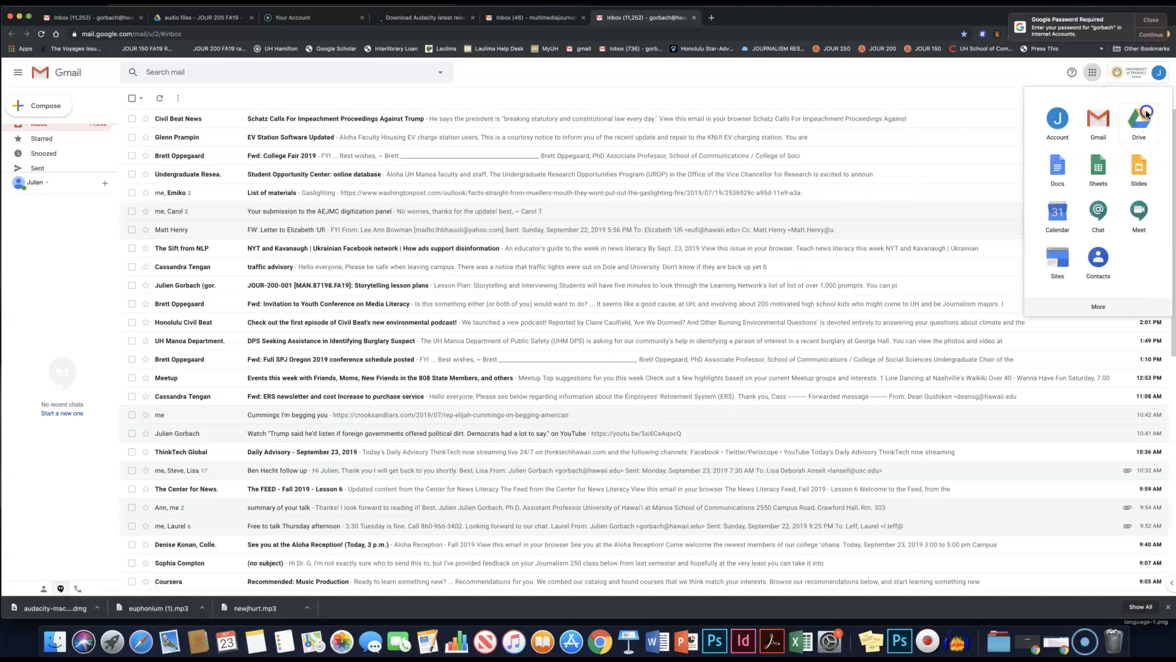
click(1139, 119)
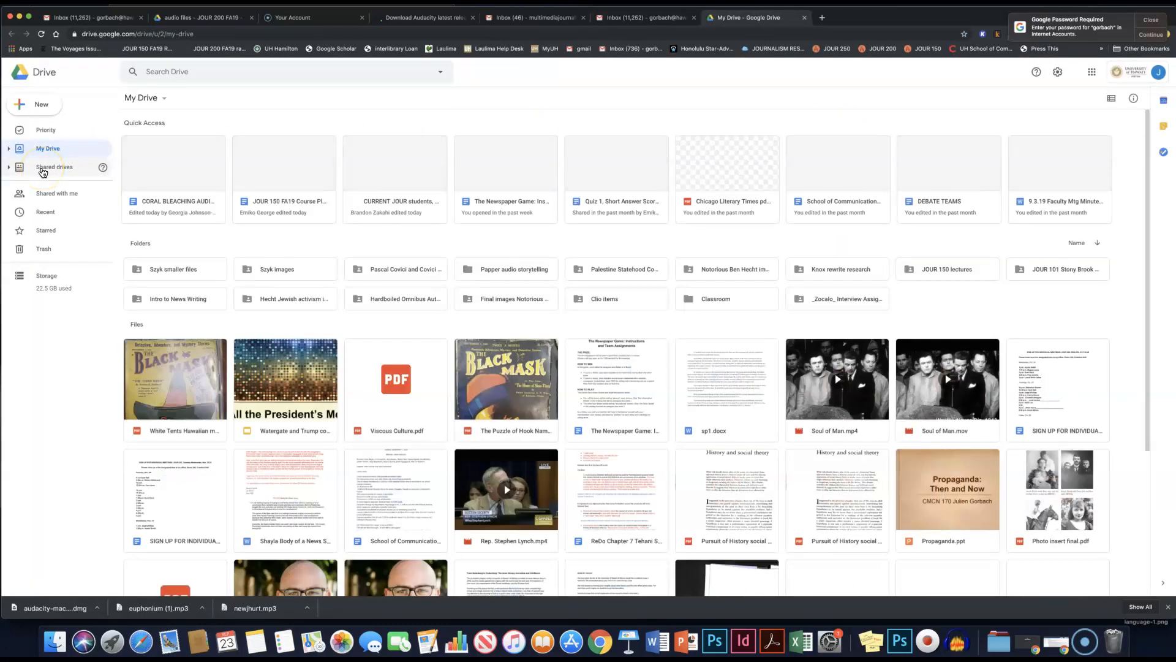
click(43, 170)
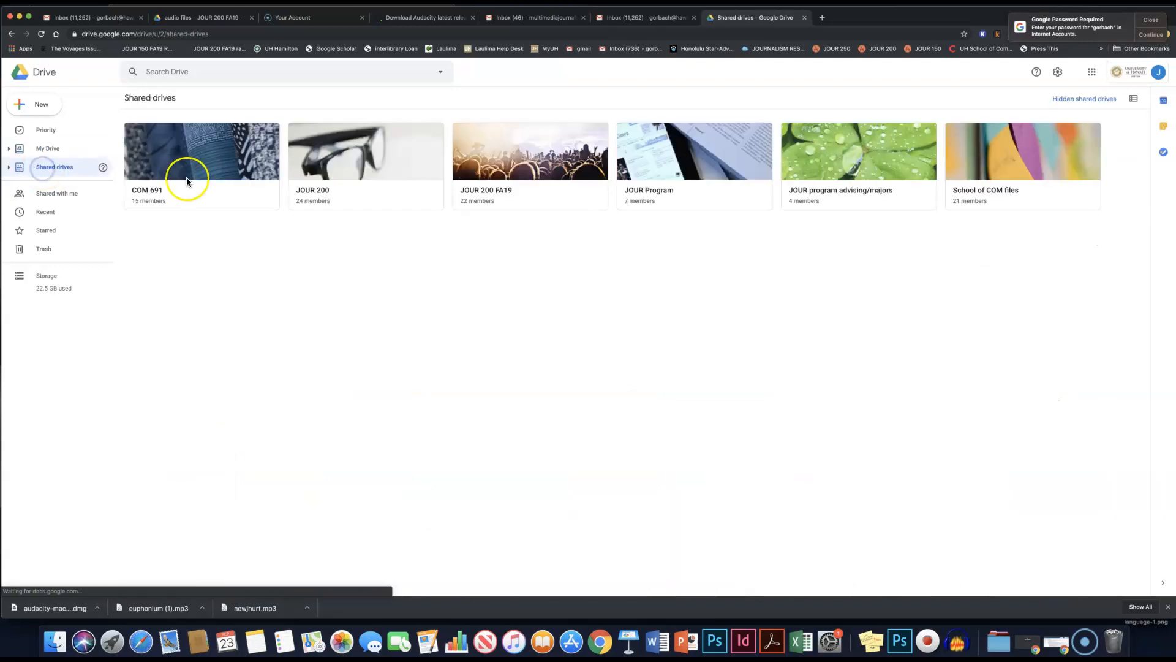
click(513, 167)
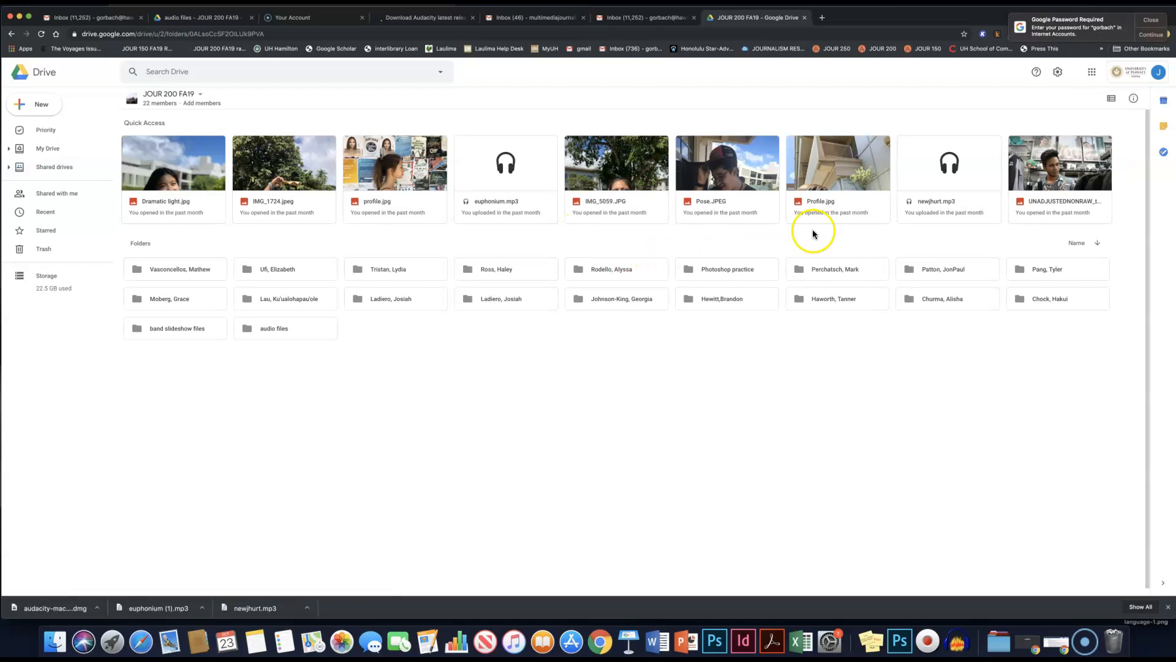
double_click(281, 328)
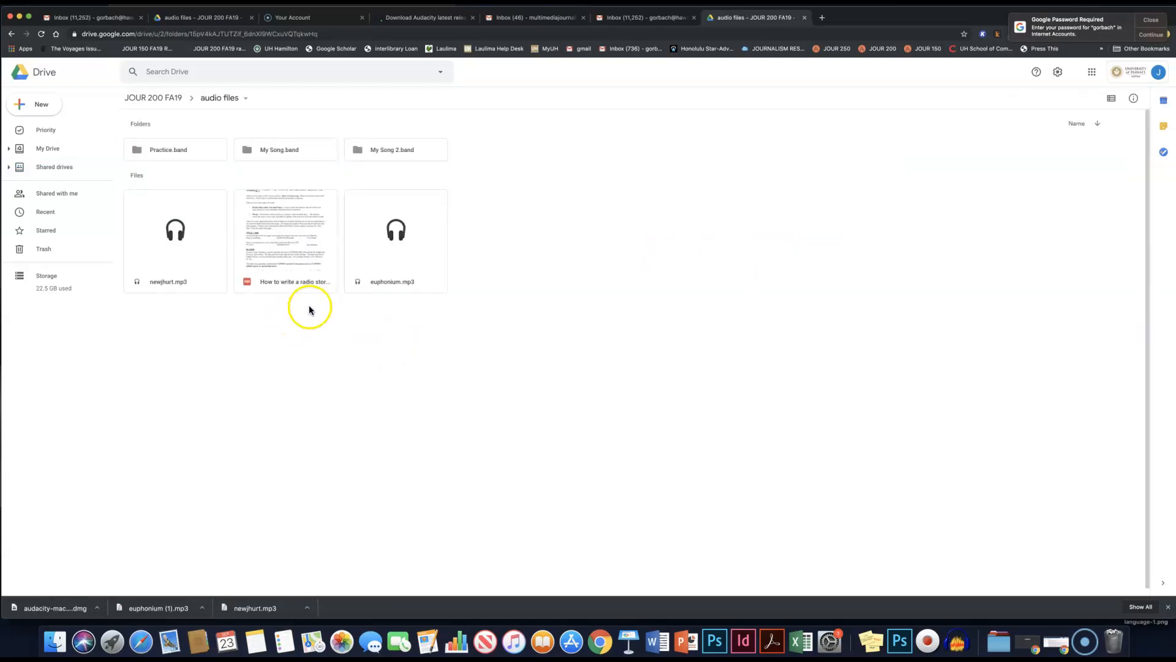
- Preview the PDF on how to write a radio story script, look through its script examples and close the preview
double_click(287, 243)
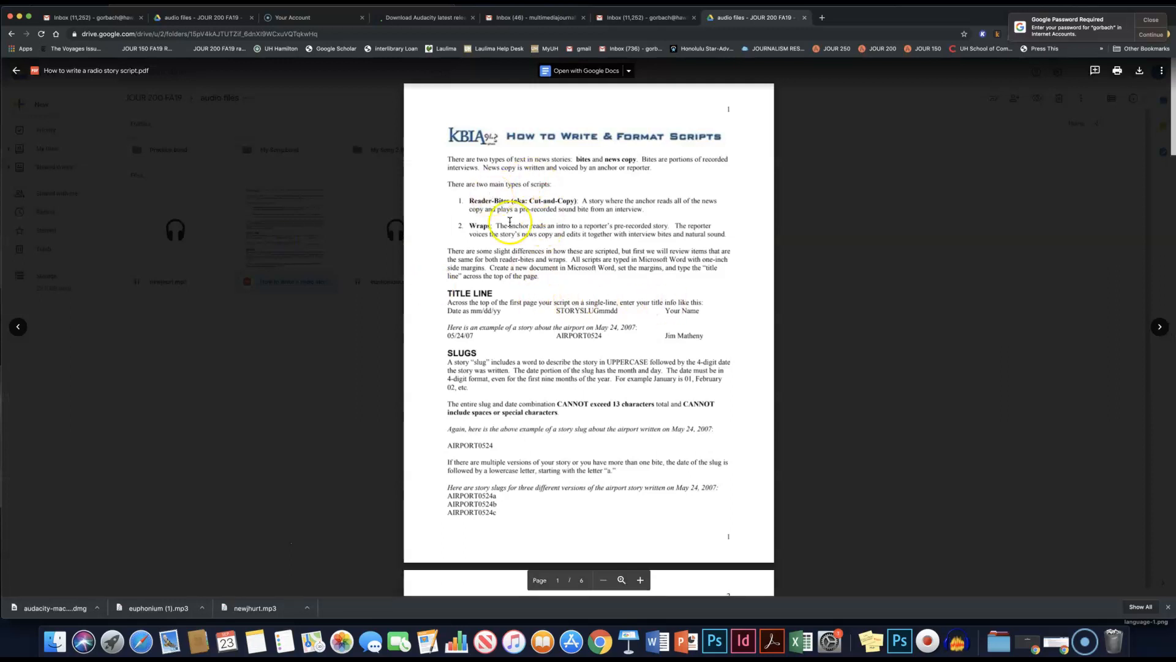
scroll(558, 409, down, 20)
scroll(558, 409, down, 3)
scroll(557, 410, up, 2)
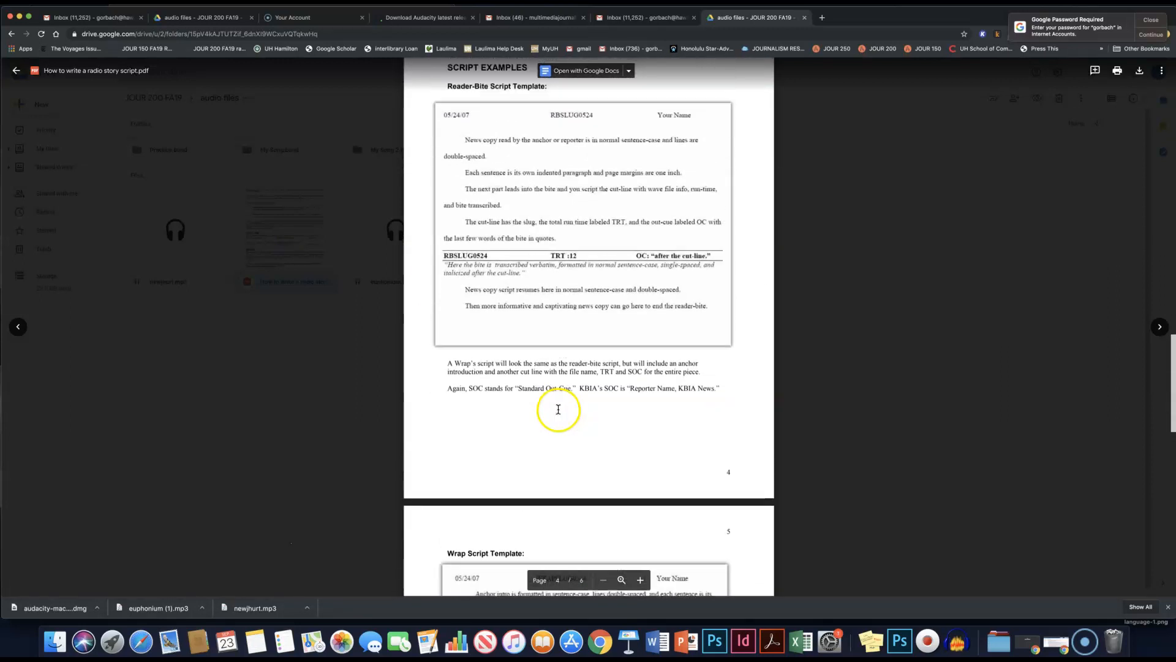
click(913, 237)
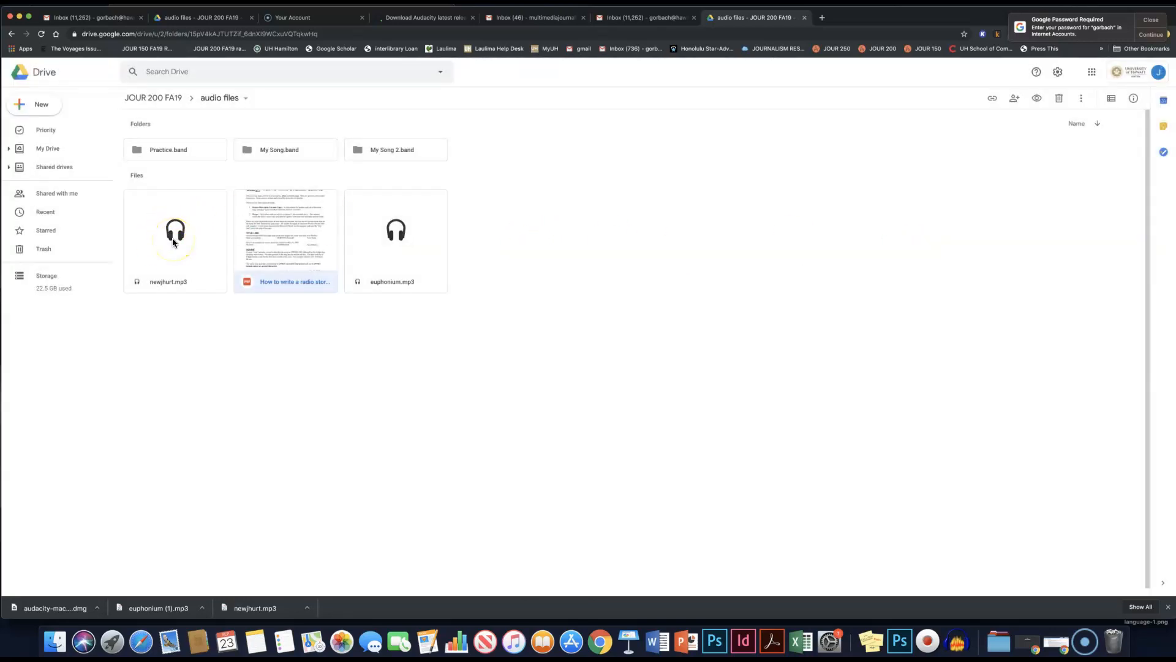
- Download newjhurt.mp3 and euphonium.mp3 from the audio files folder
right_click(173, 242)
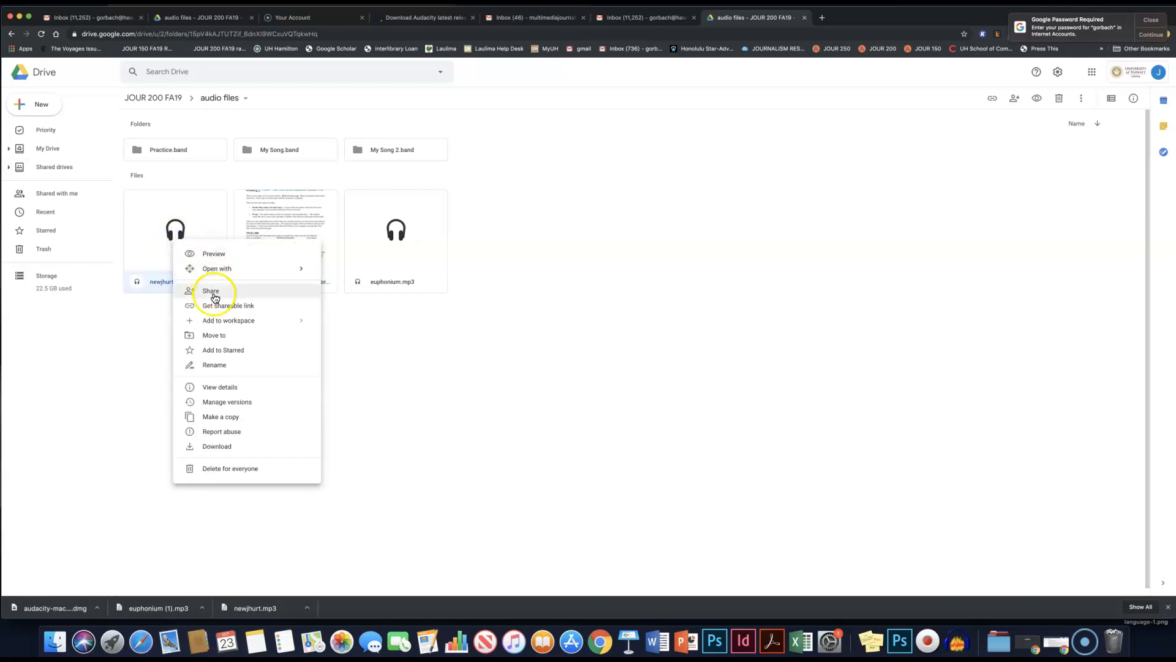
click(223, 446)
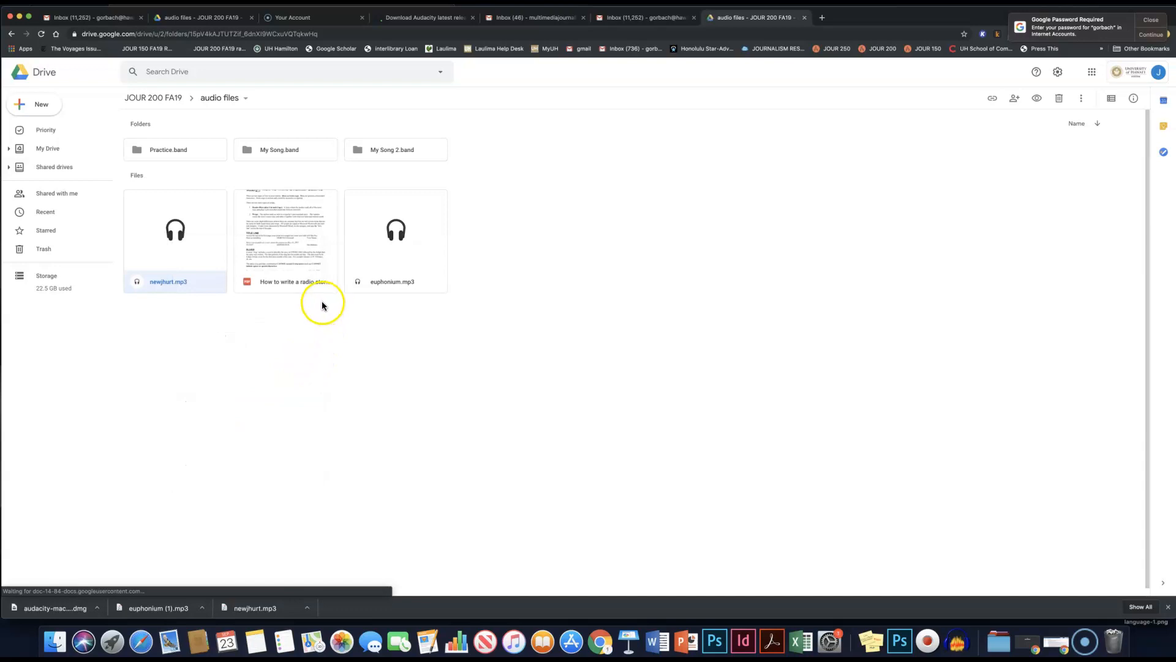
click(366, 245)
right_click(366, 245)
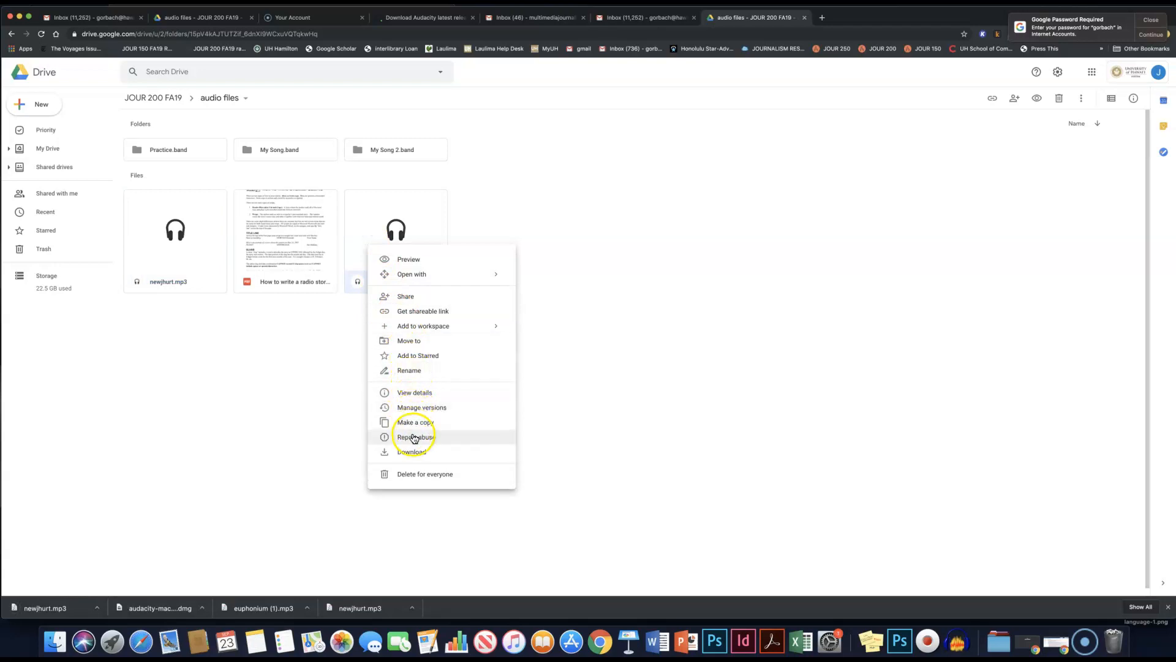
click(411, 451)
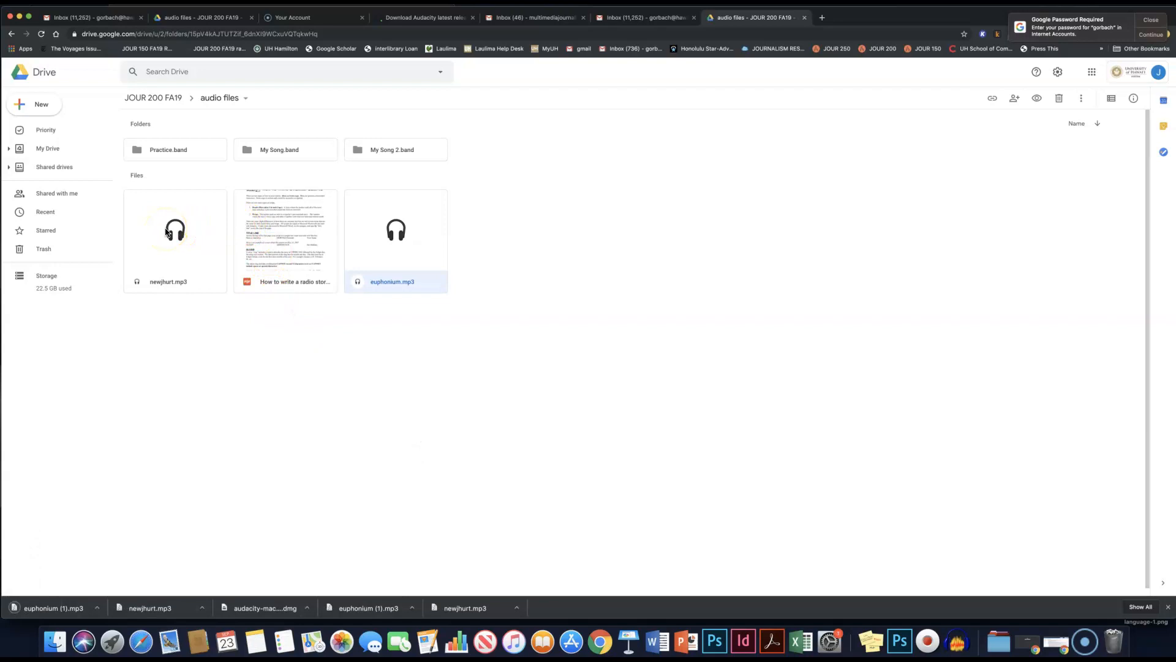
click(371, 238)
- Show the downloaded euphonium (1).mp3 in Finder and move it to the Desktop, replacing the older copy there
click(86, 615)
click(97, 608)
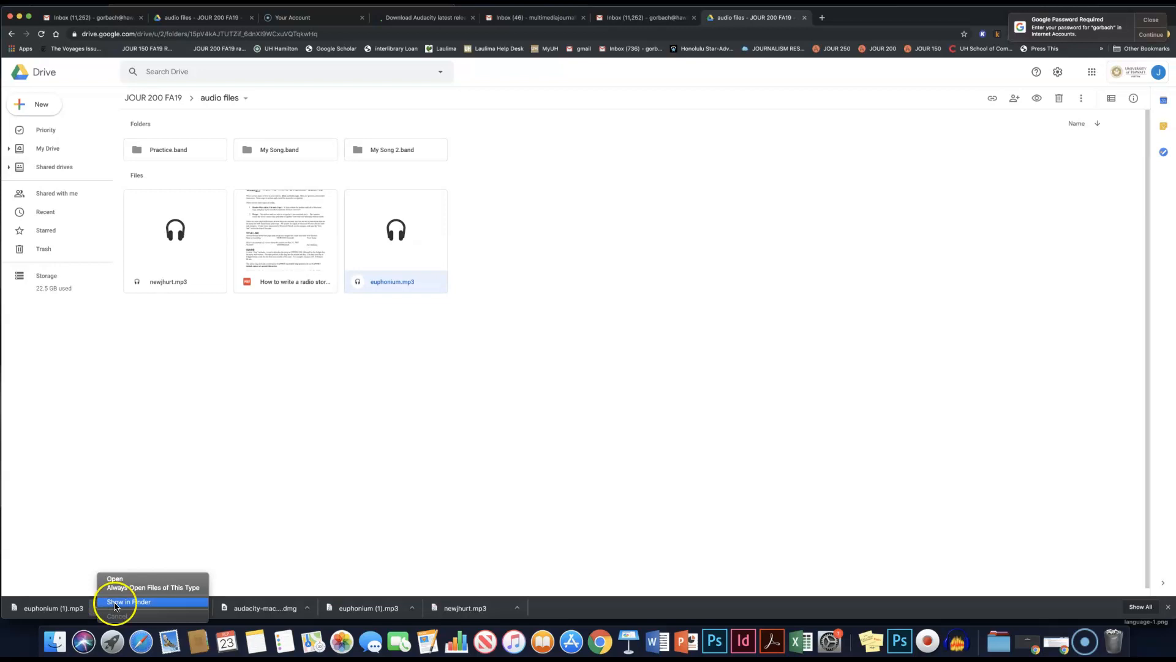
click(115, 603)
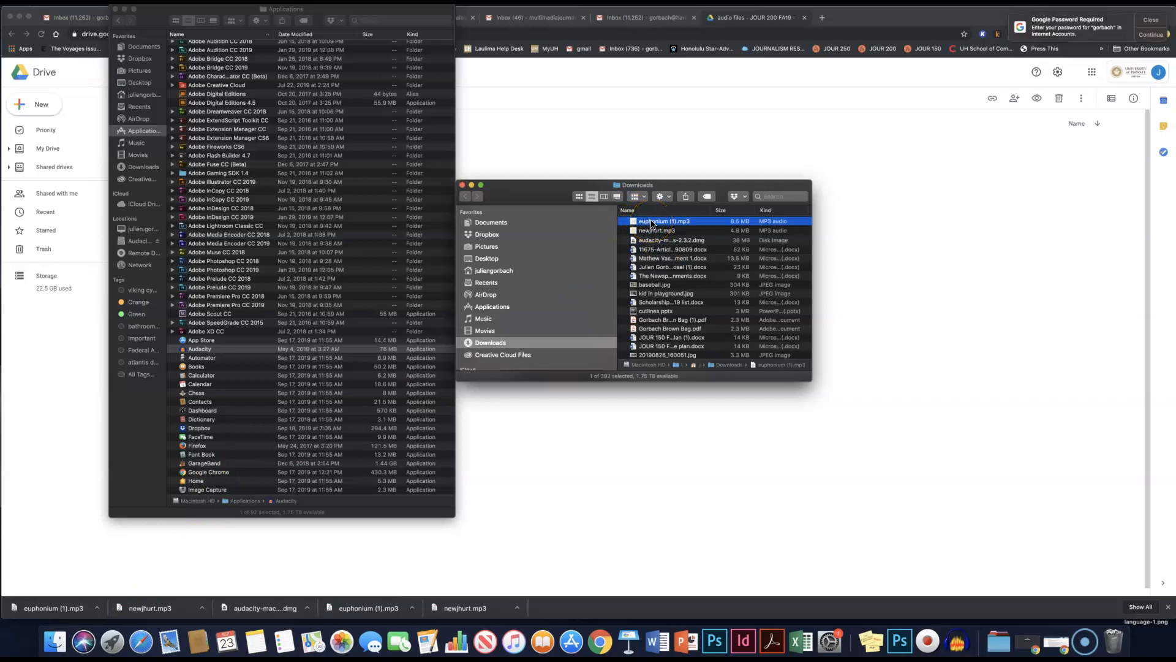
drag(651, 224, 517, 263)
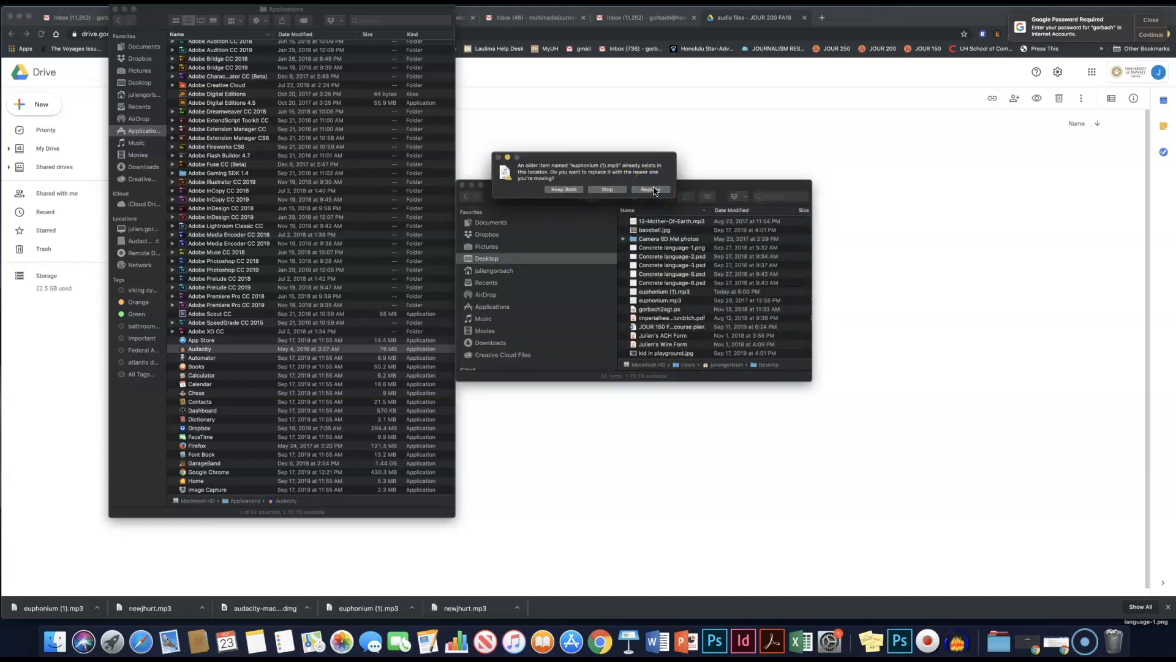
click(653, 190)
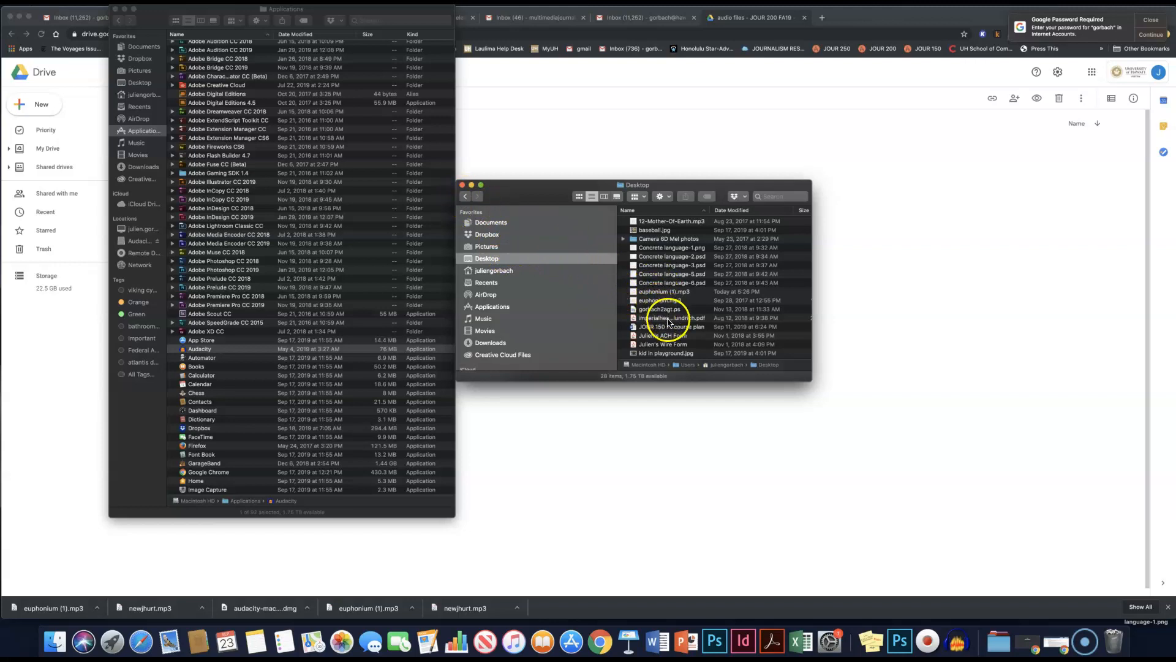
scroll(672, 302, down, 5)
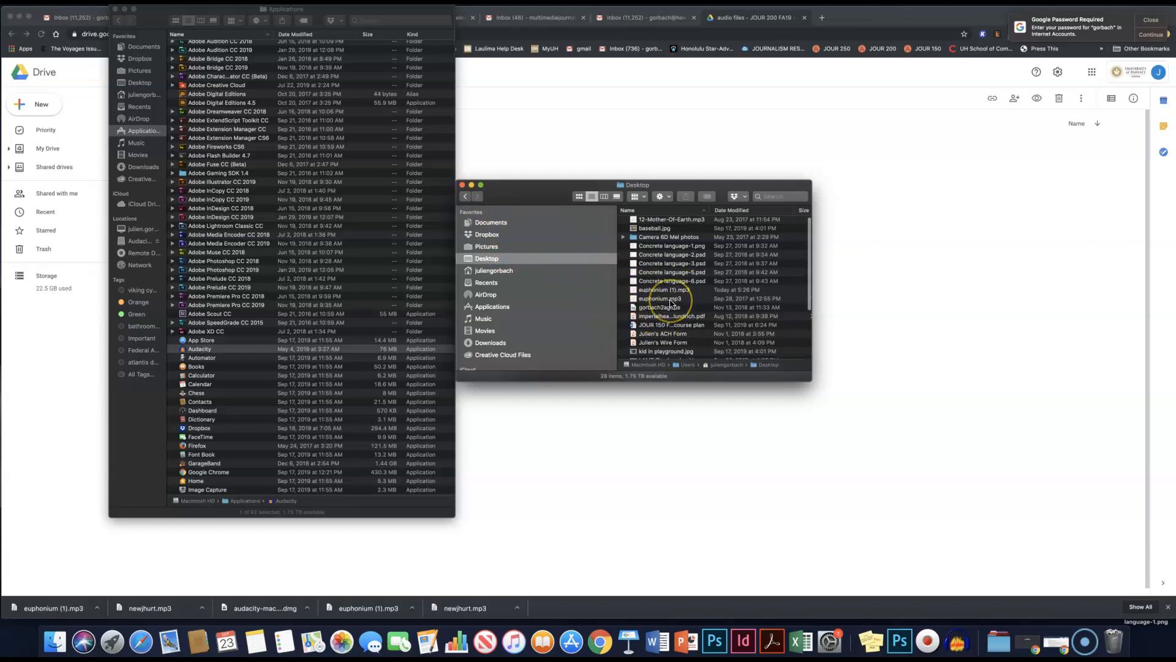
- Move the duplicate euphonium (1).mp3 on the Desktop to the Trash and open Audacity
scroll(671, 302, up, 5)
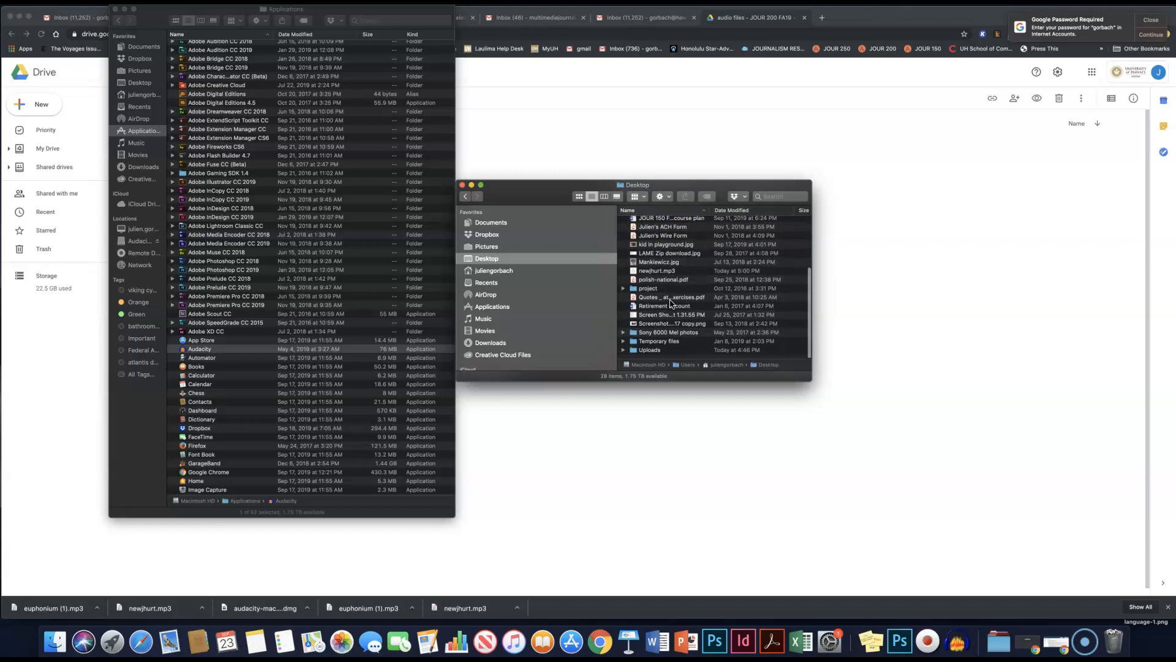
scroll(670, 302, up, 2)
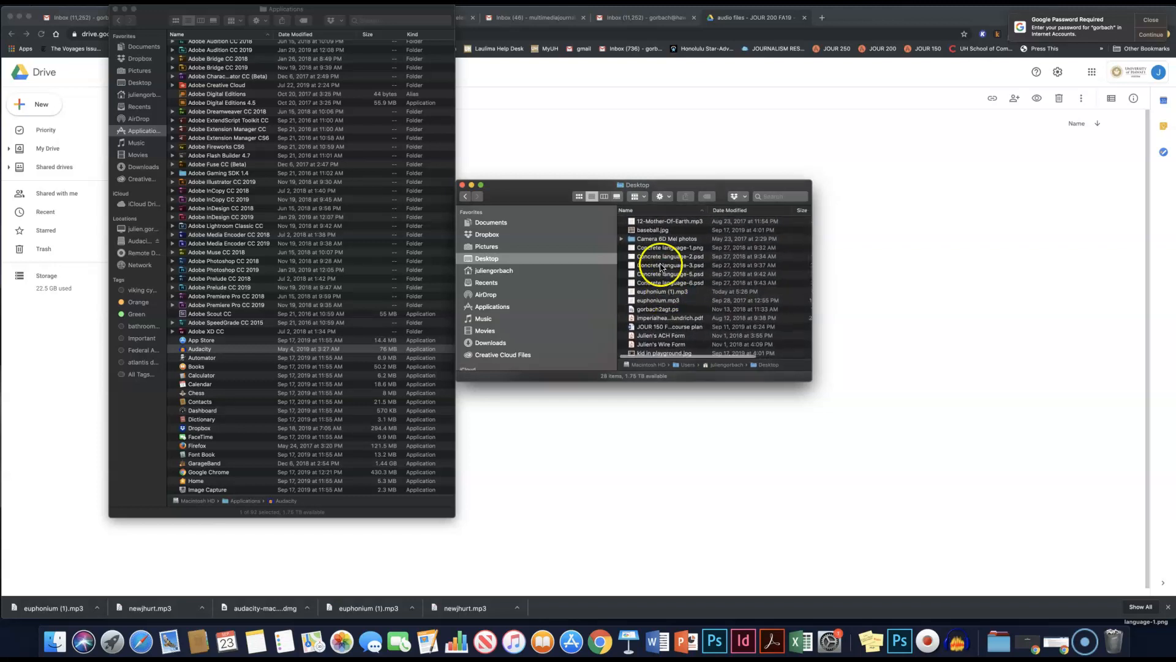
scroll(659, 305, right, 1)
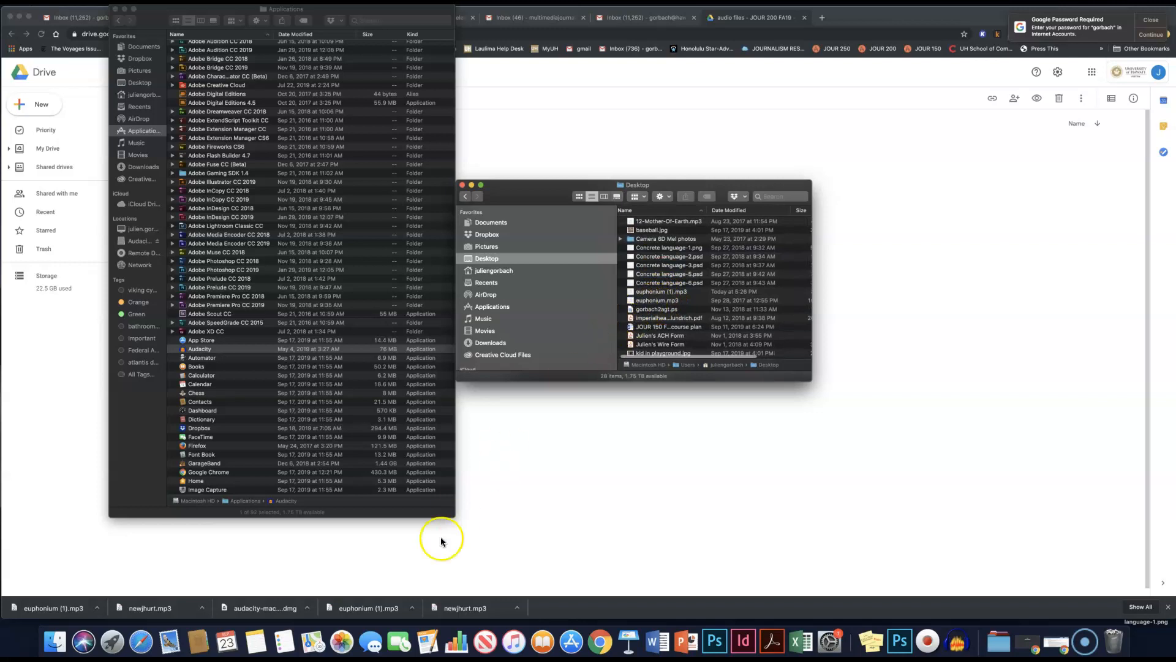
scroll(651, 281, down, 4)
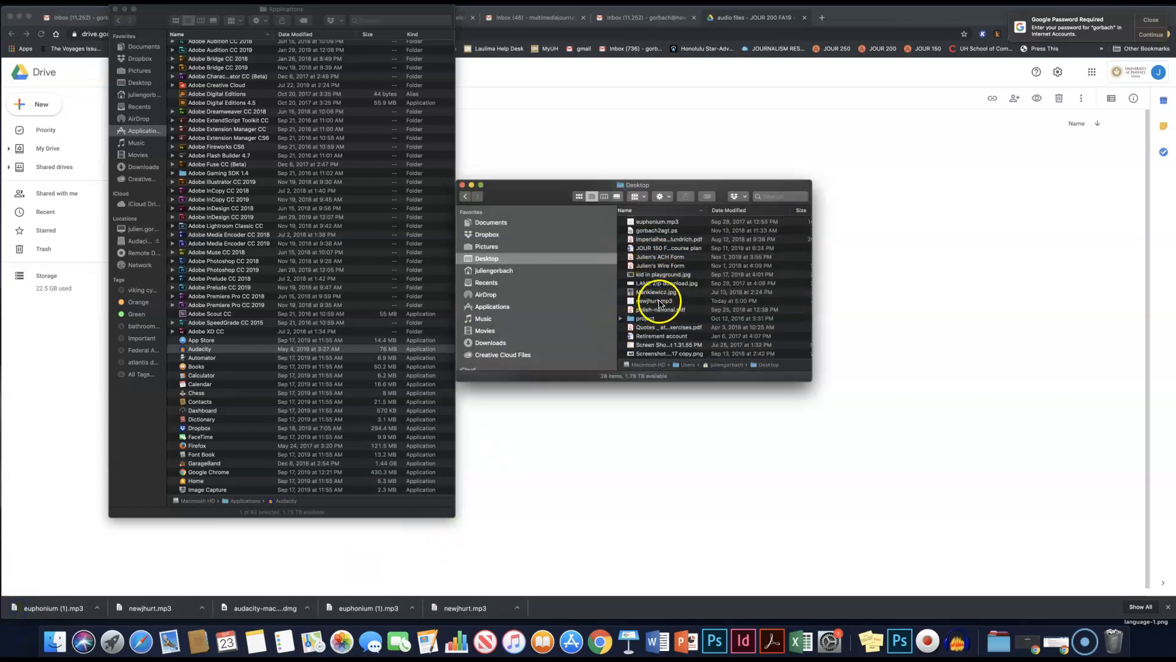
drag(634, 300, 517, 263)
scroll(670, 273, up, 3)
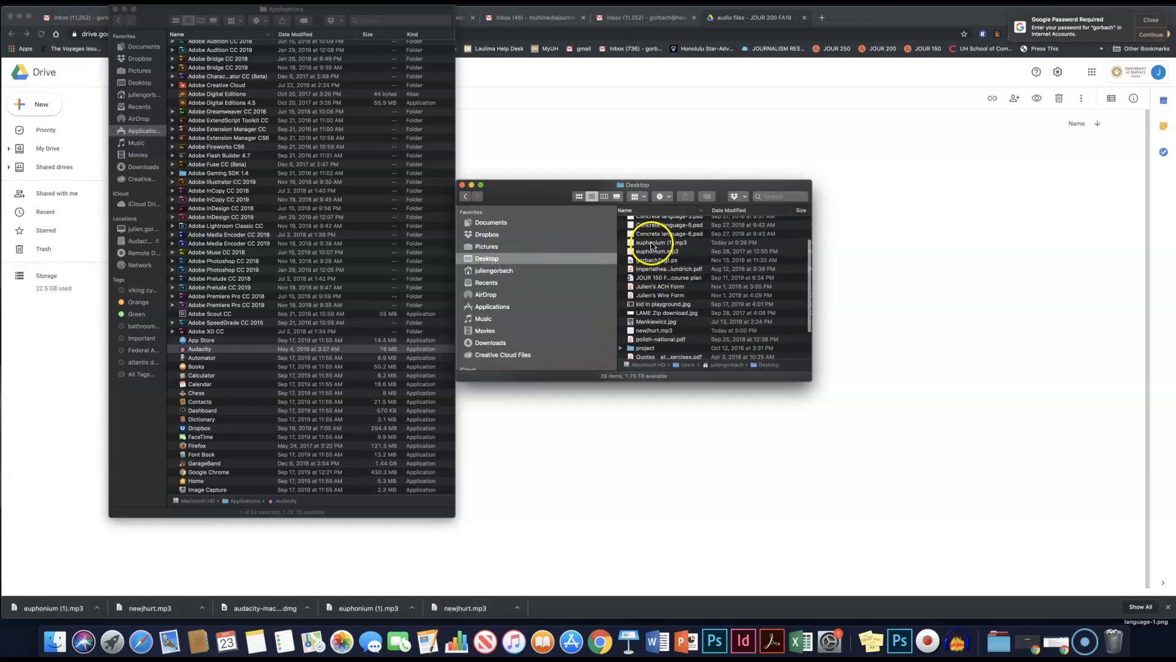
shift+click(652, 244)
click(668, 252)
click(656, 243)
right_click(657, 245)
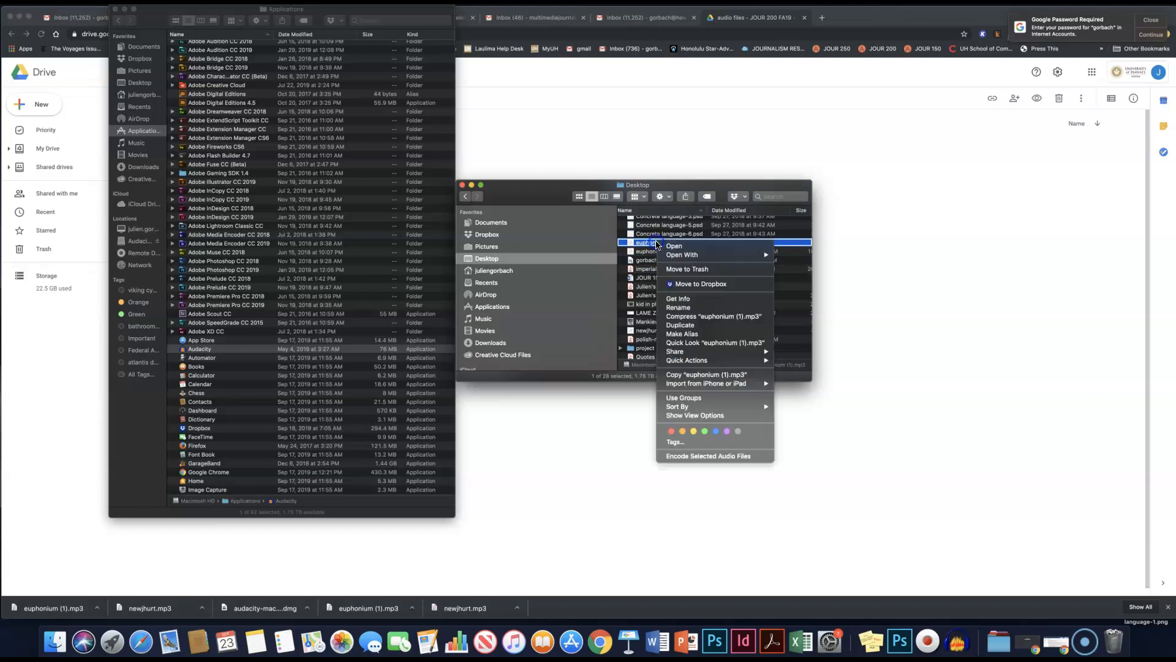
click(686, 269)
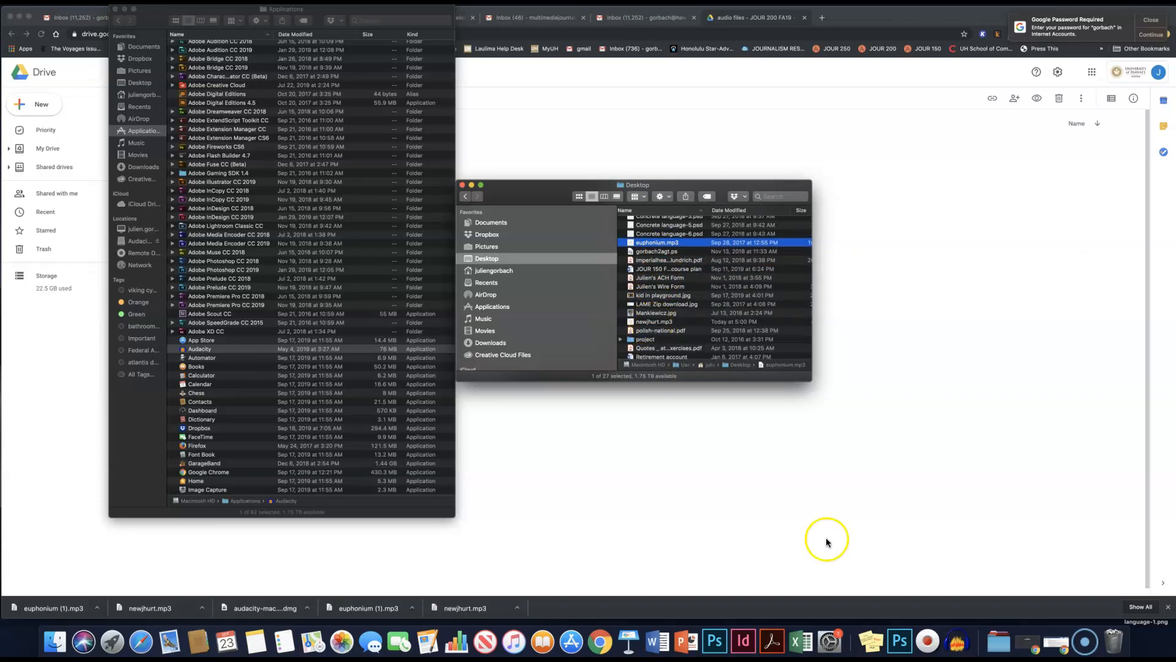
click(956, 641)
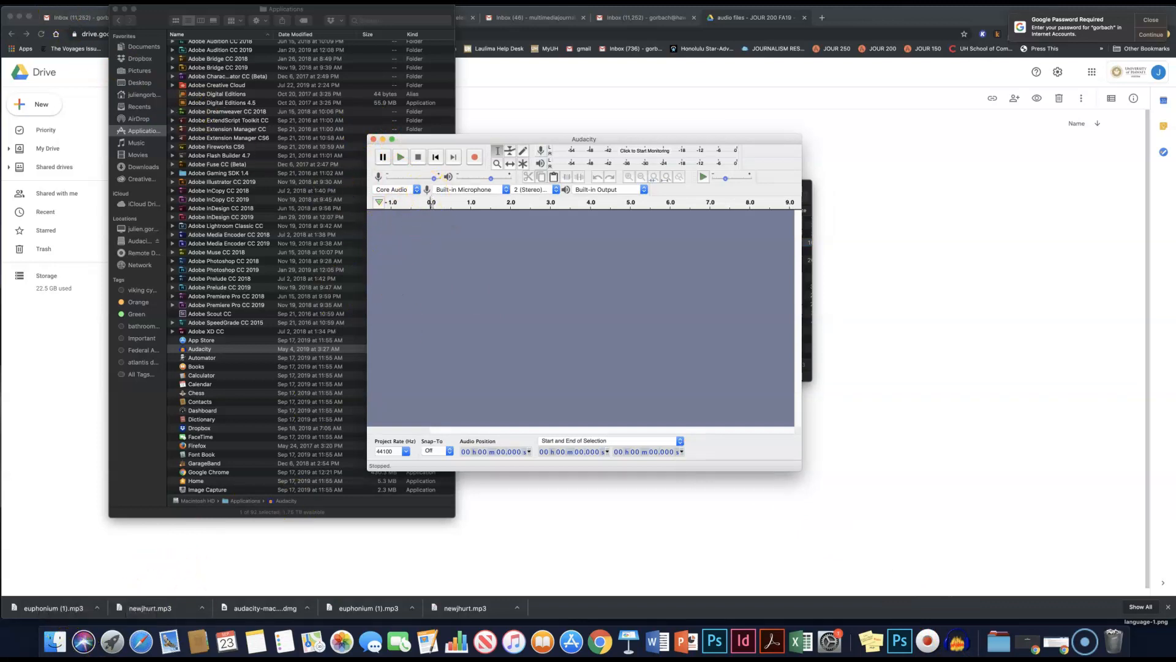
click(61, 1)
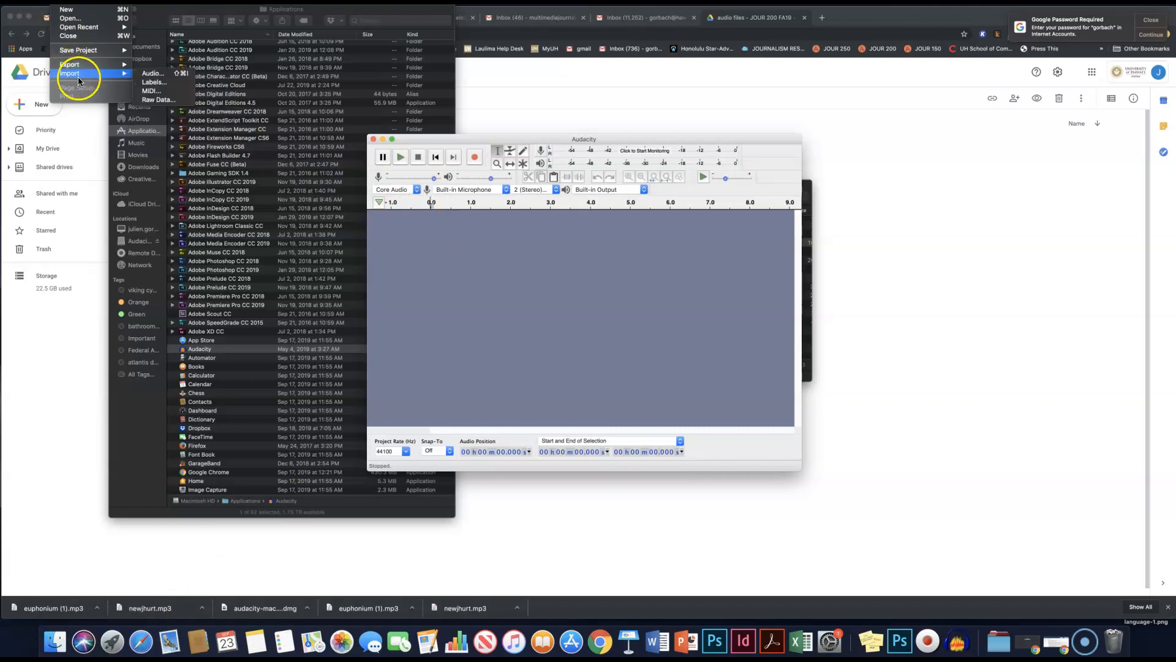
mouse_move(108, 78)
click(151, 74)
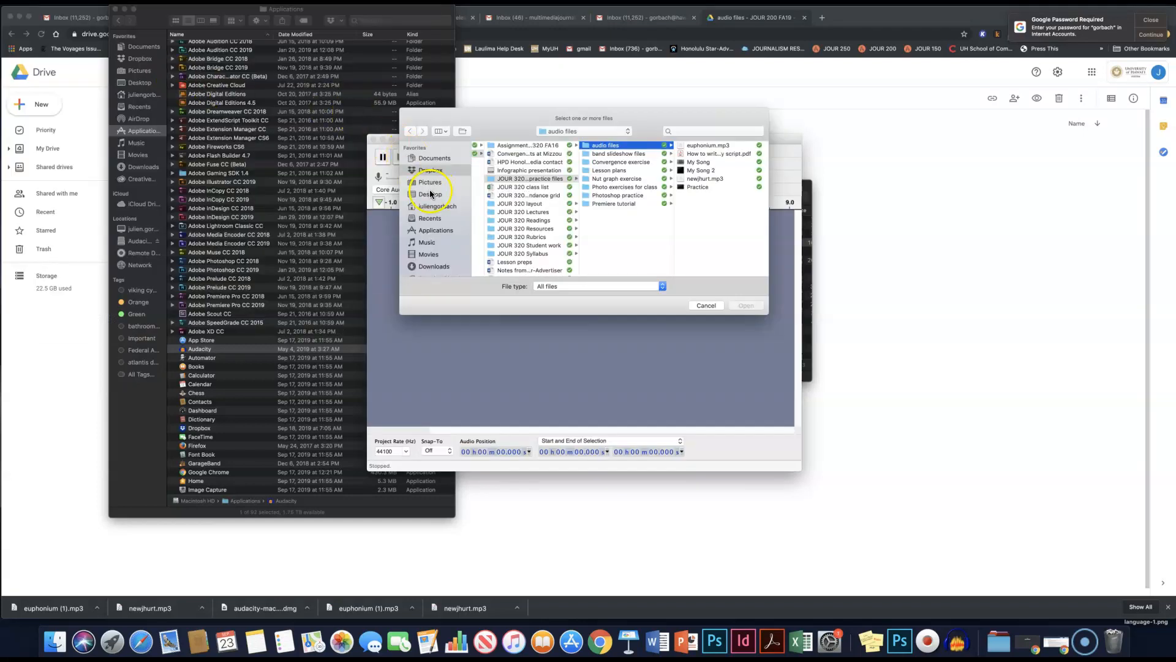
click(430, 193)
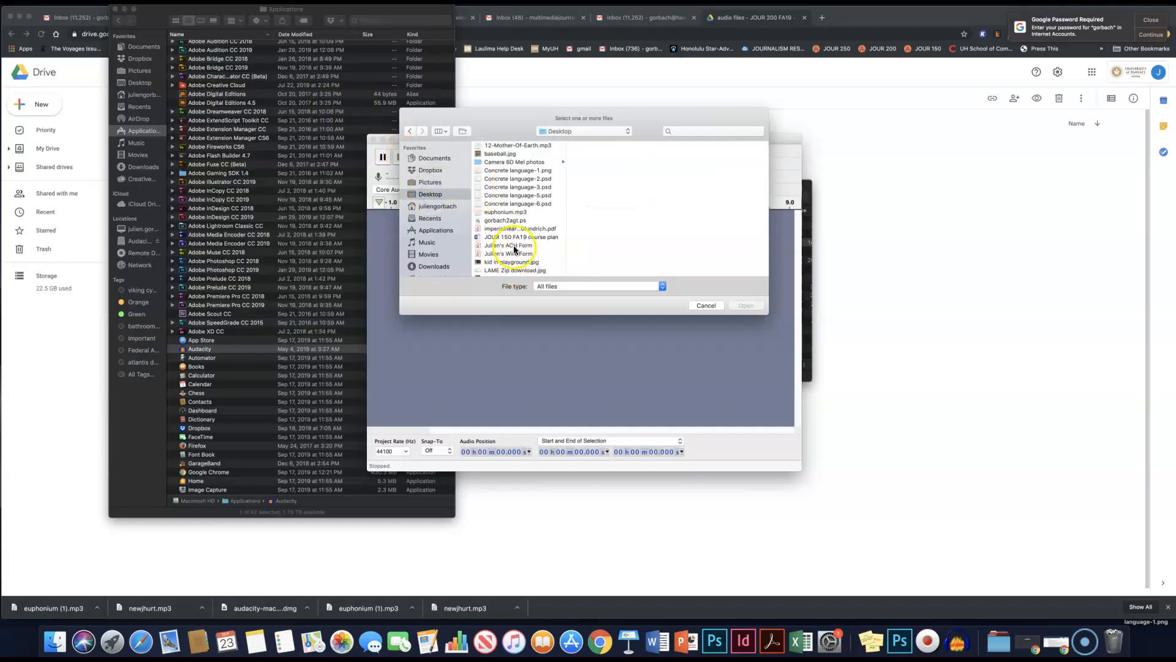
scroll(510, 248, down, 3)
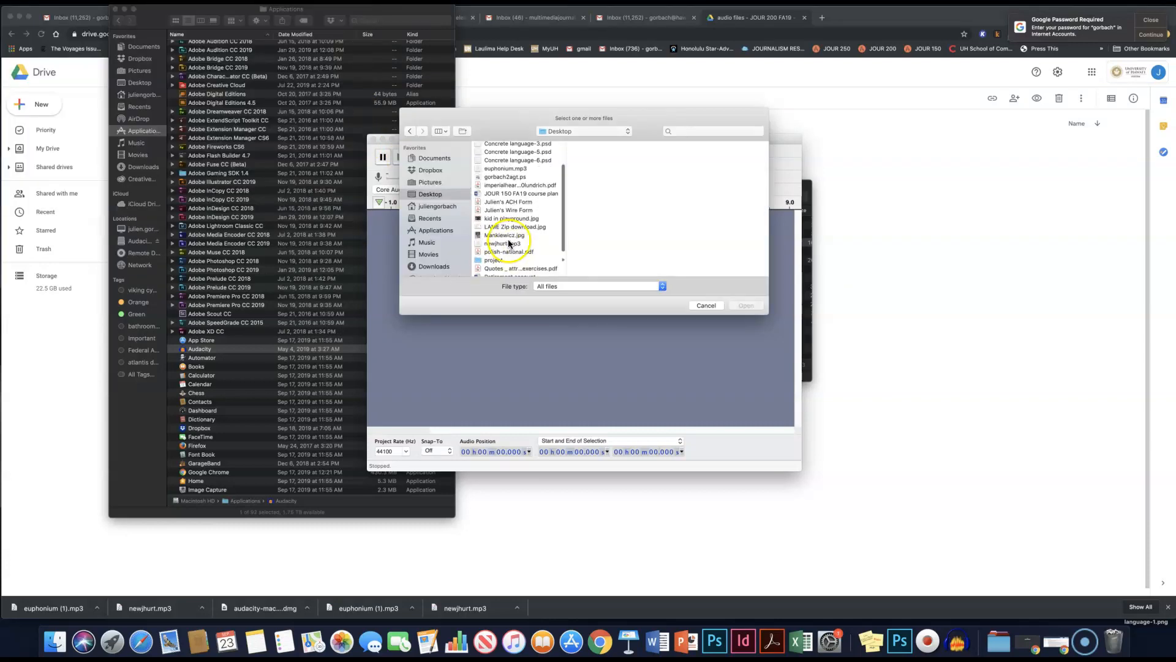
click(509, 243)
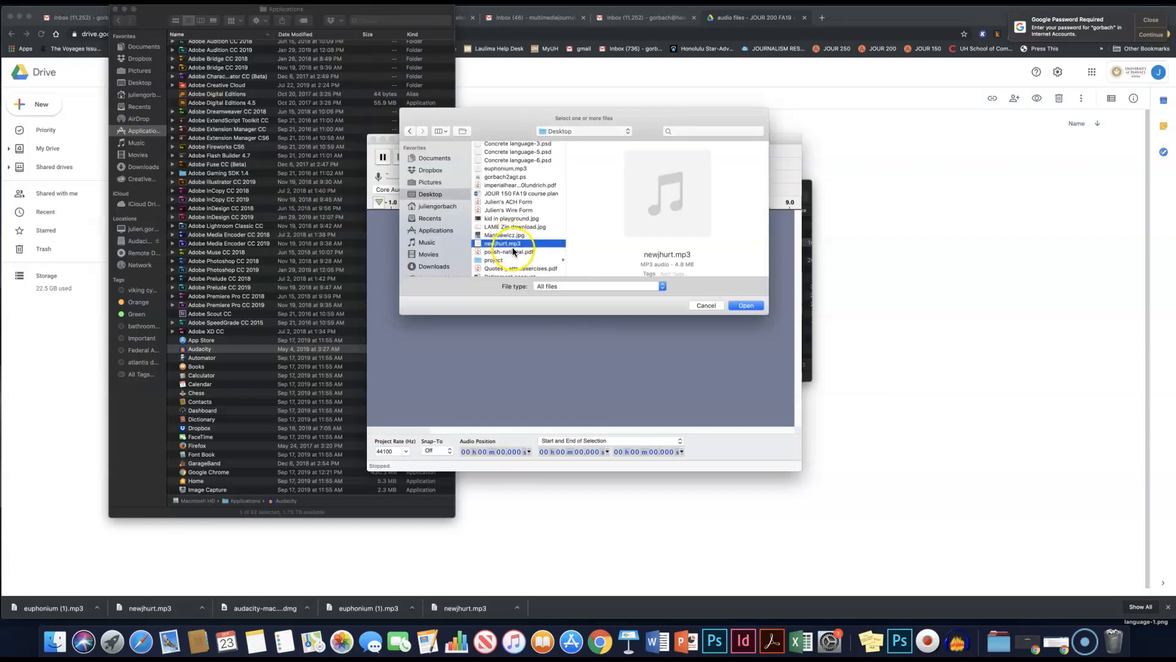
scroll(511, 221, up, 5)
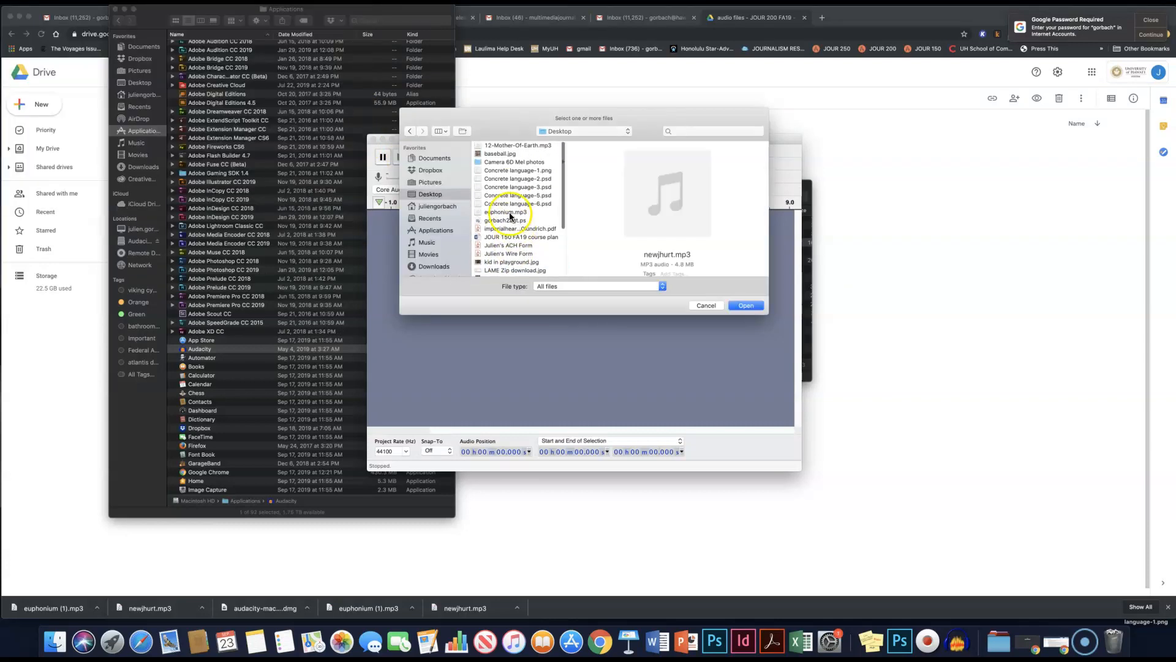
click(706, 305)
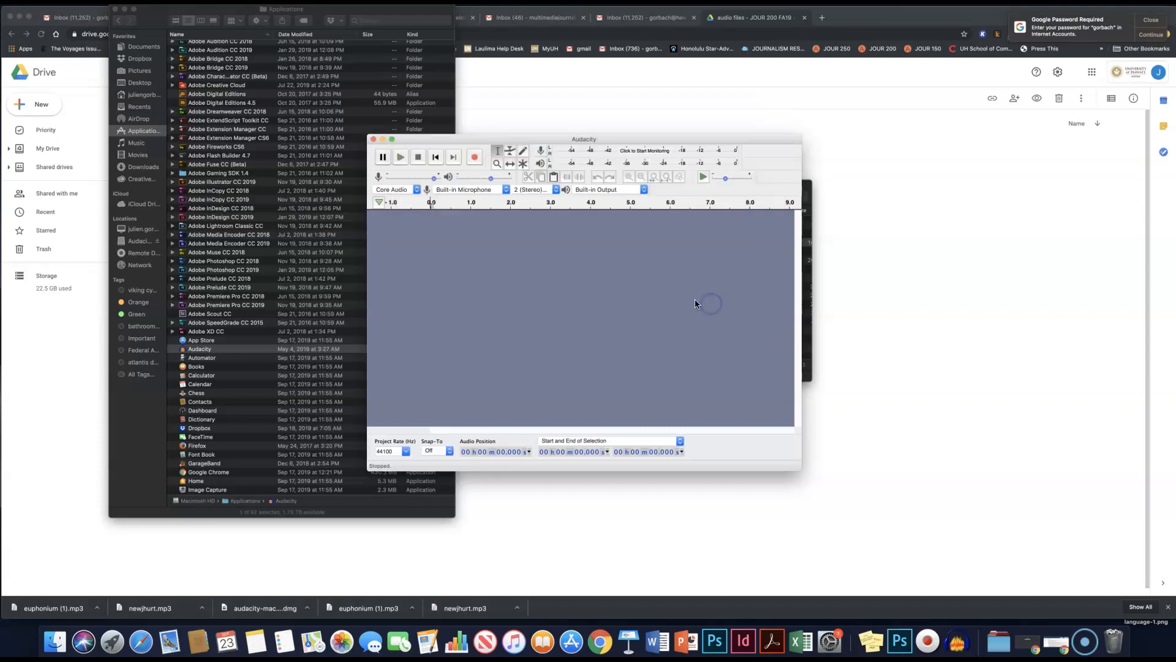
- Import newjhurt.mp3 and euphonium.mp3 from the Desktop folder in Finder into the Audacity project as separate tracks
click(132, 84)
click(132, 83)
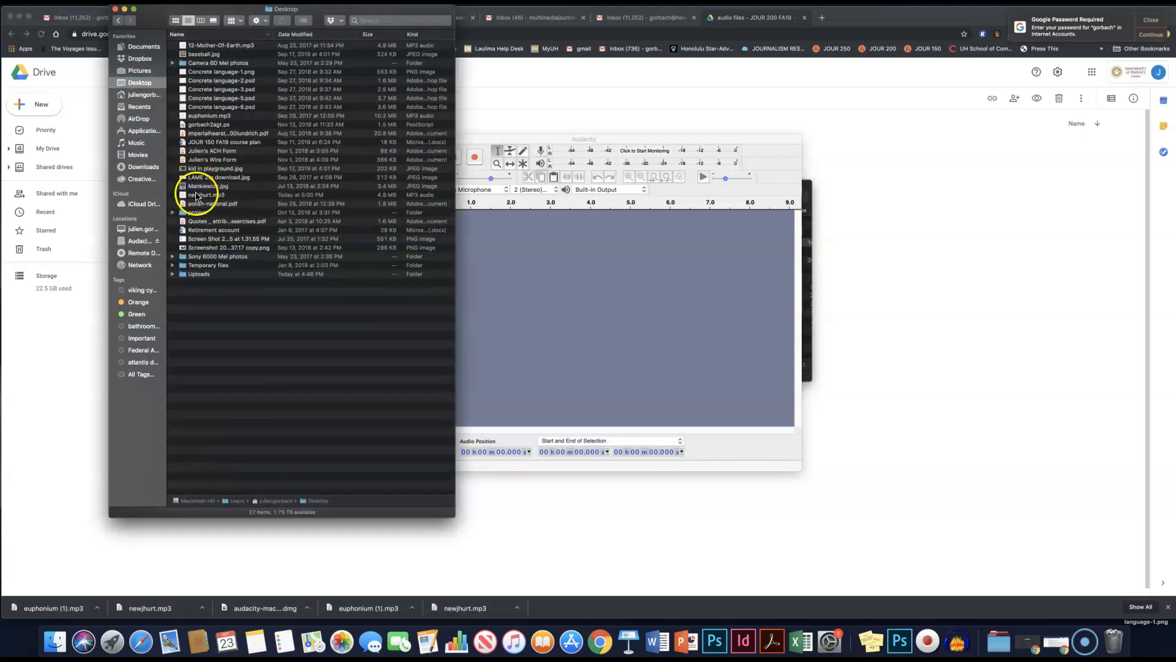
click(196, 196)
drag(196, 196, 548, 240)
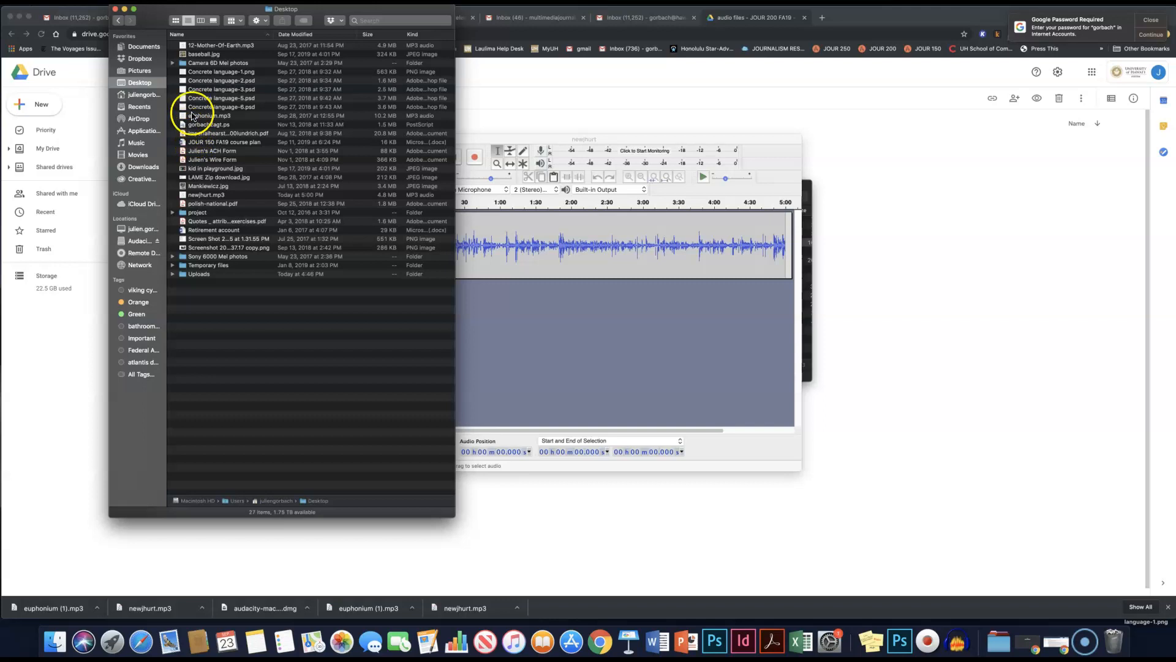
drag(193, 116, 508, 330)
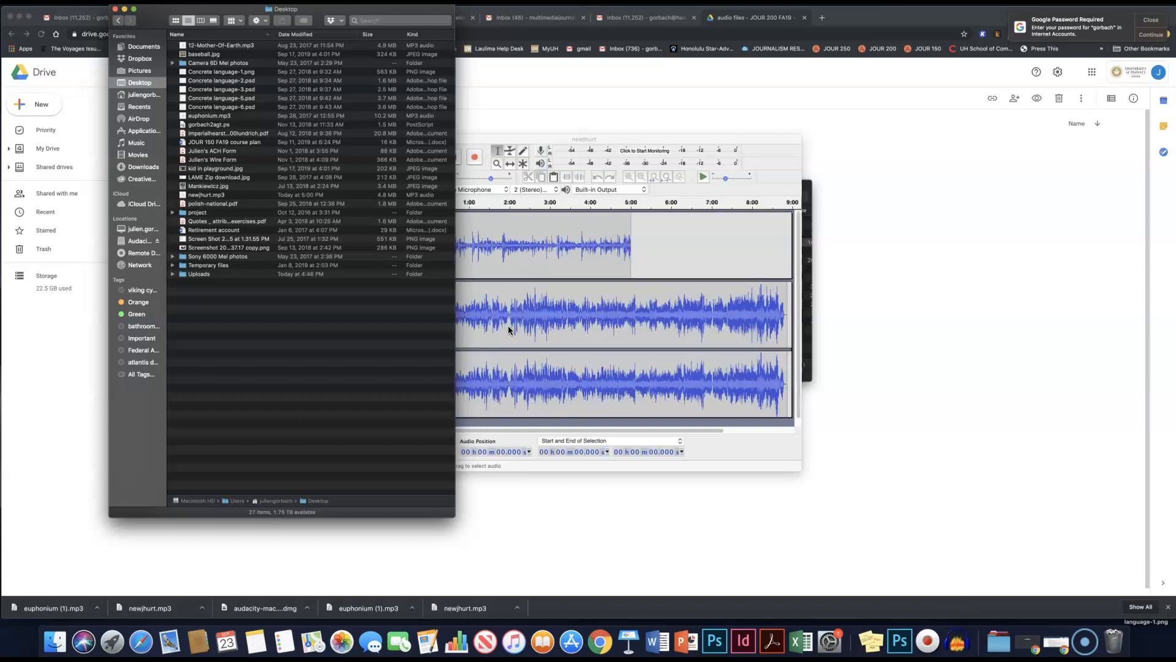
- Close both Finder windows, then reposition and enlarge the Audacity window so both tracks have more room
click(115, 10)
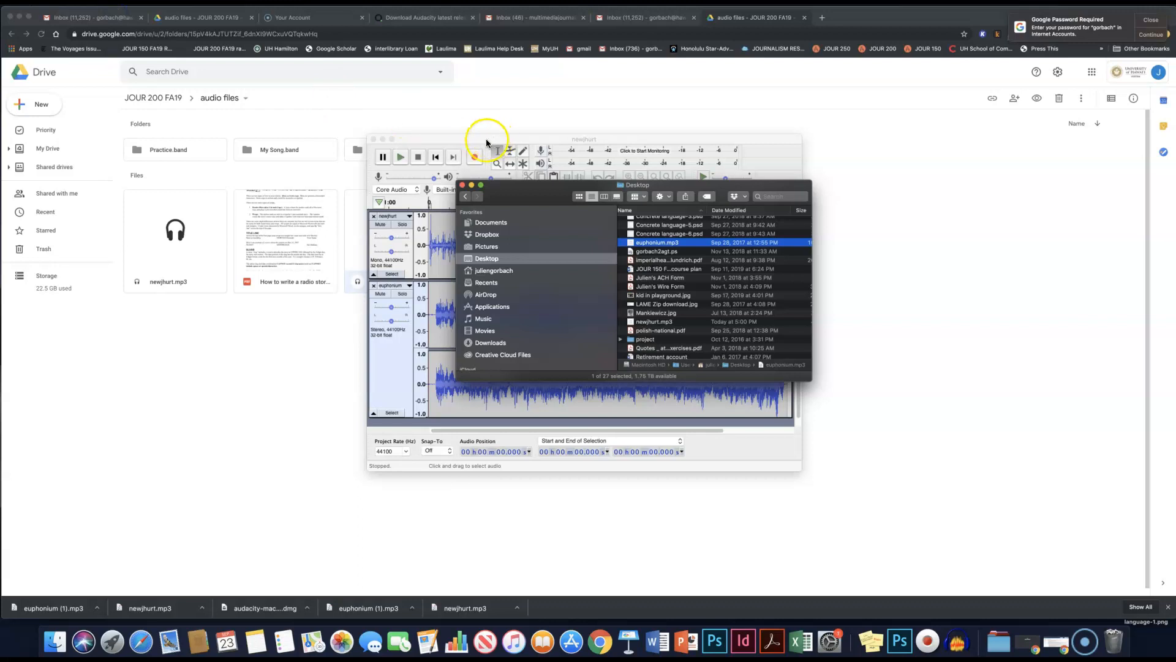
click(462, 184)
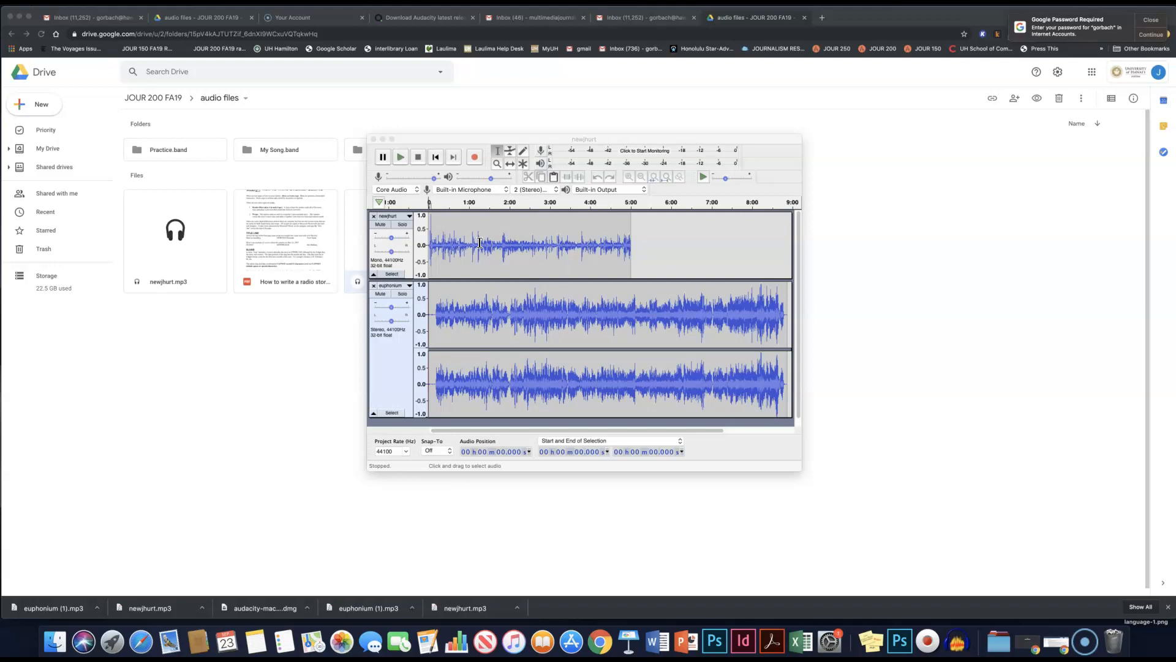
drag(455, 141, 256, 84)
drag(599, 410, 1055, 550)
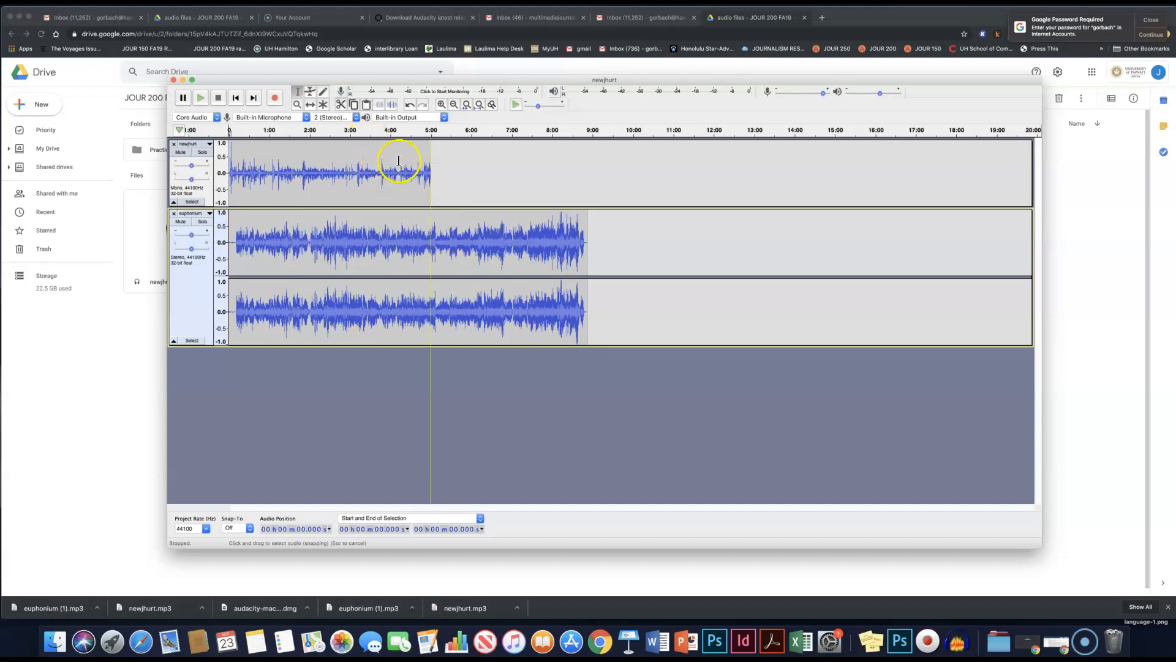
- Place the cursor at about 7 s on the newjhurt track, play both tracks from there and stop playback
click(233, 155)
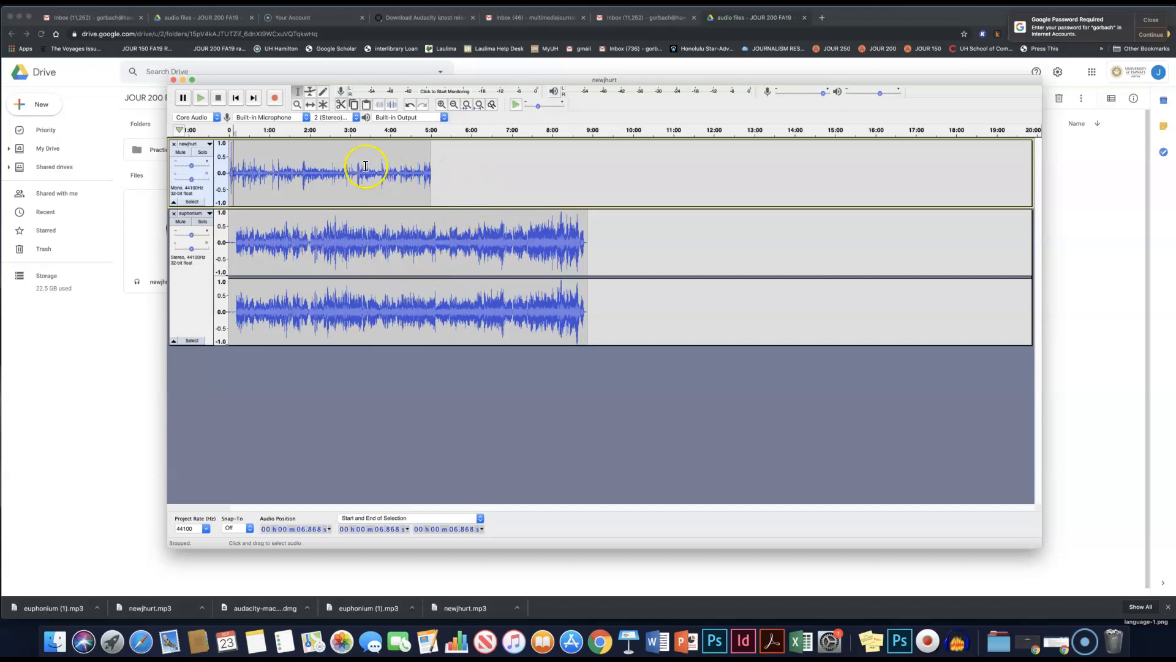
key(space)
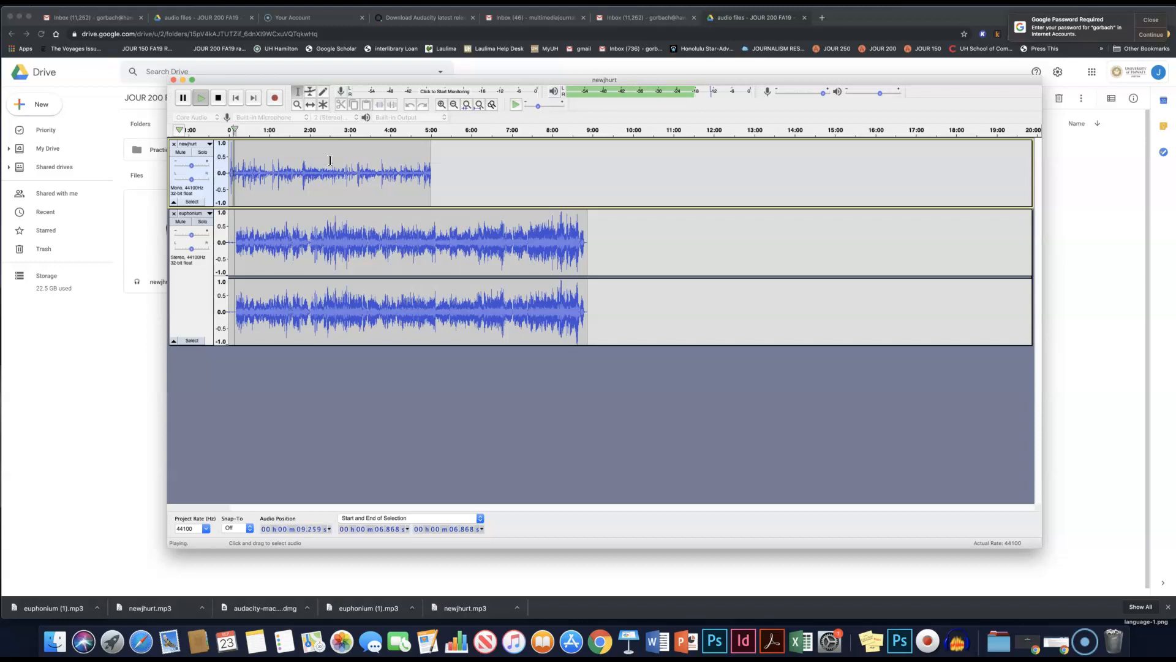
click(233, 258)
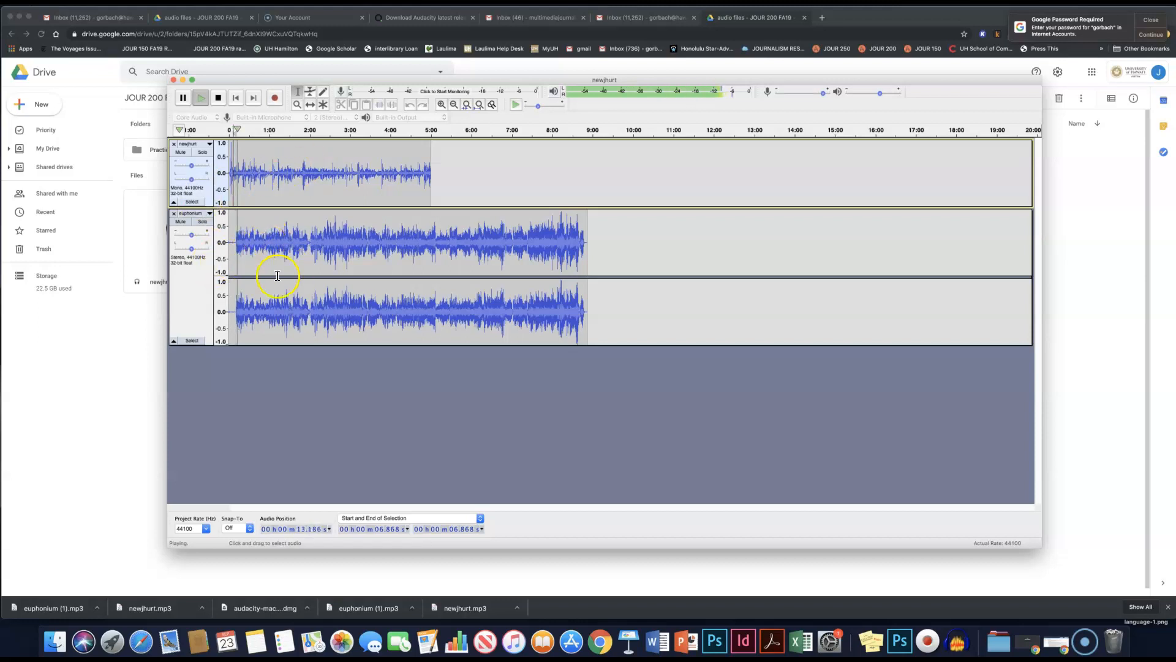
key(space)
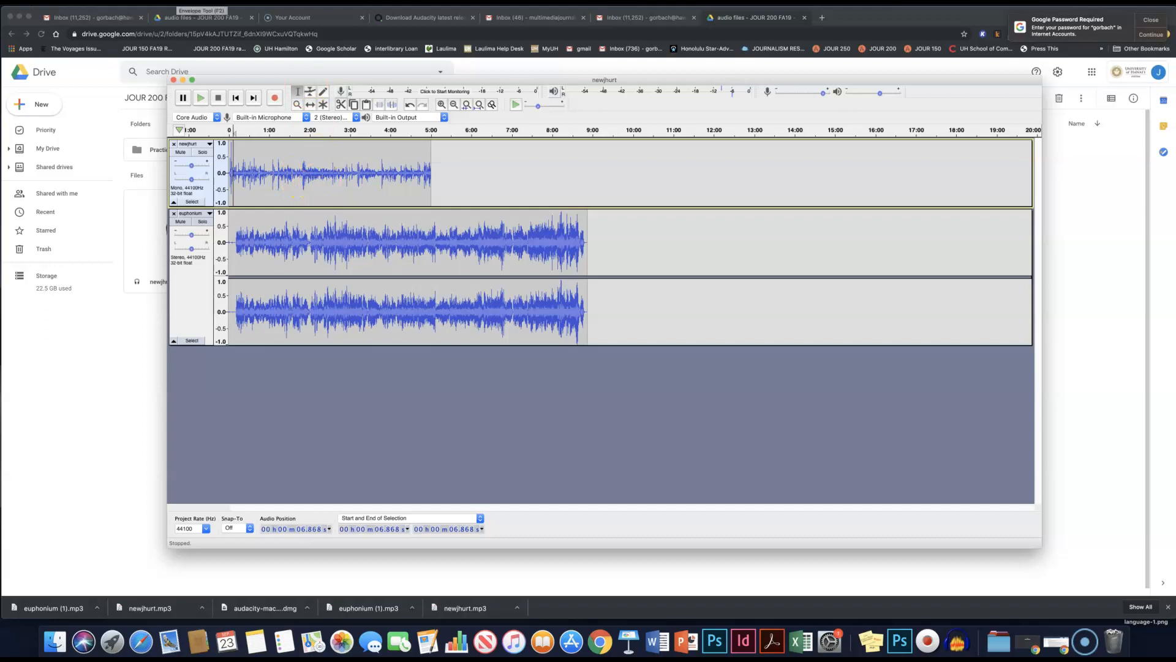
- Look through the zoom commands and zoom in four levels so the timeline spans about 1:15
click(130, 2)
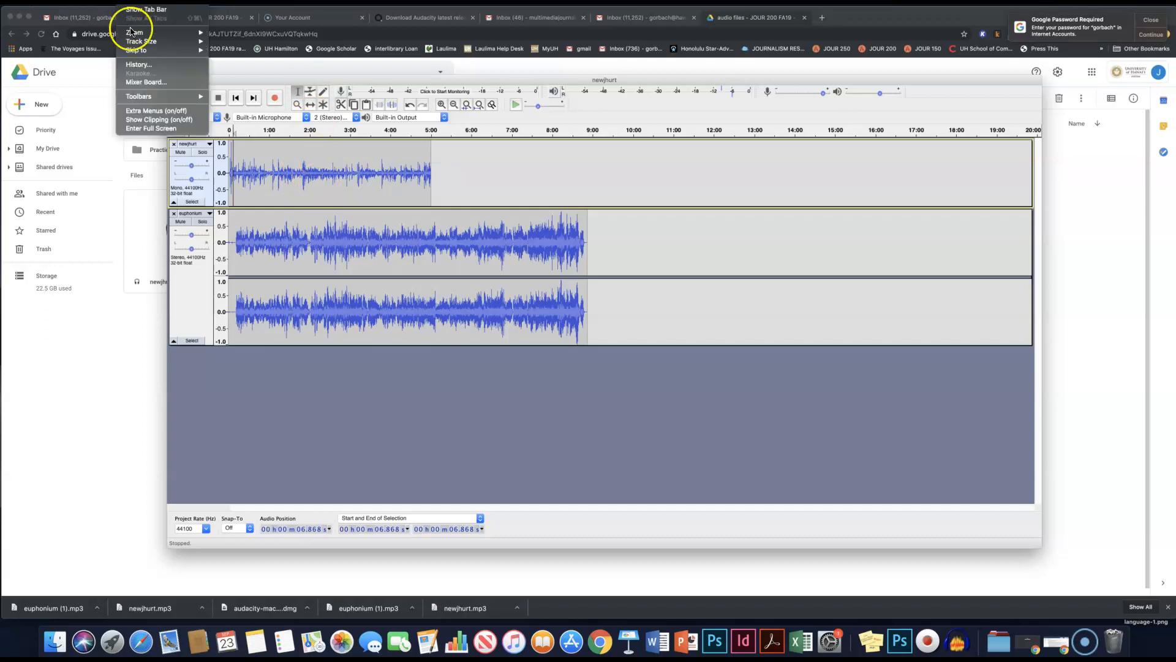
mouse_move(144, 34)
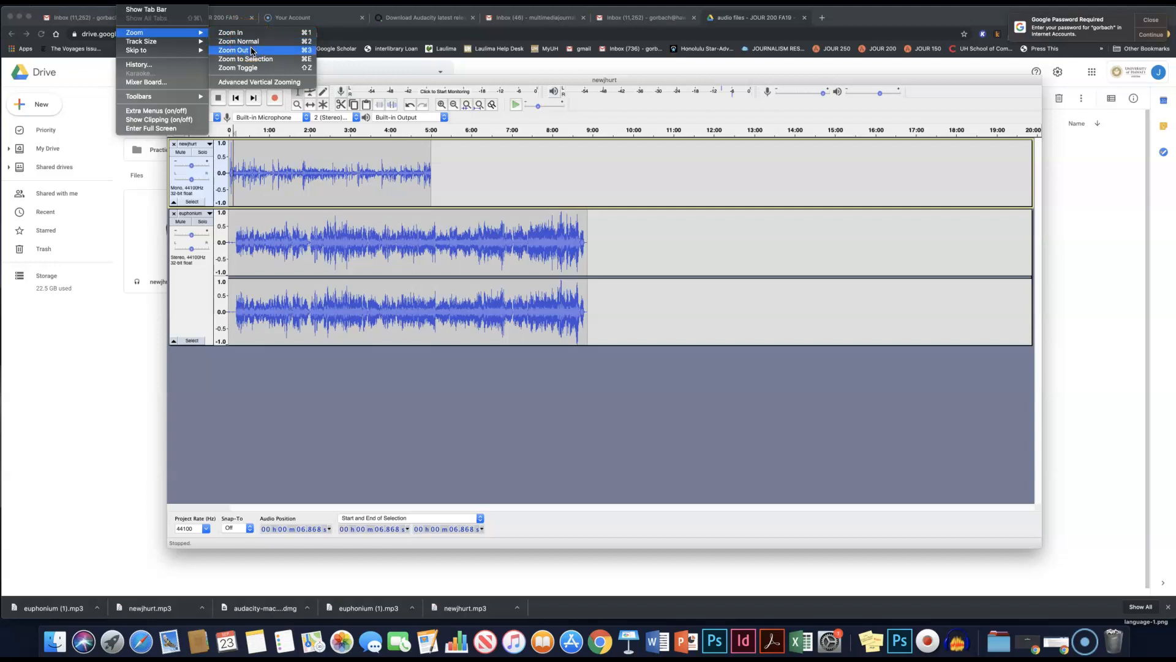
click(472, 71)
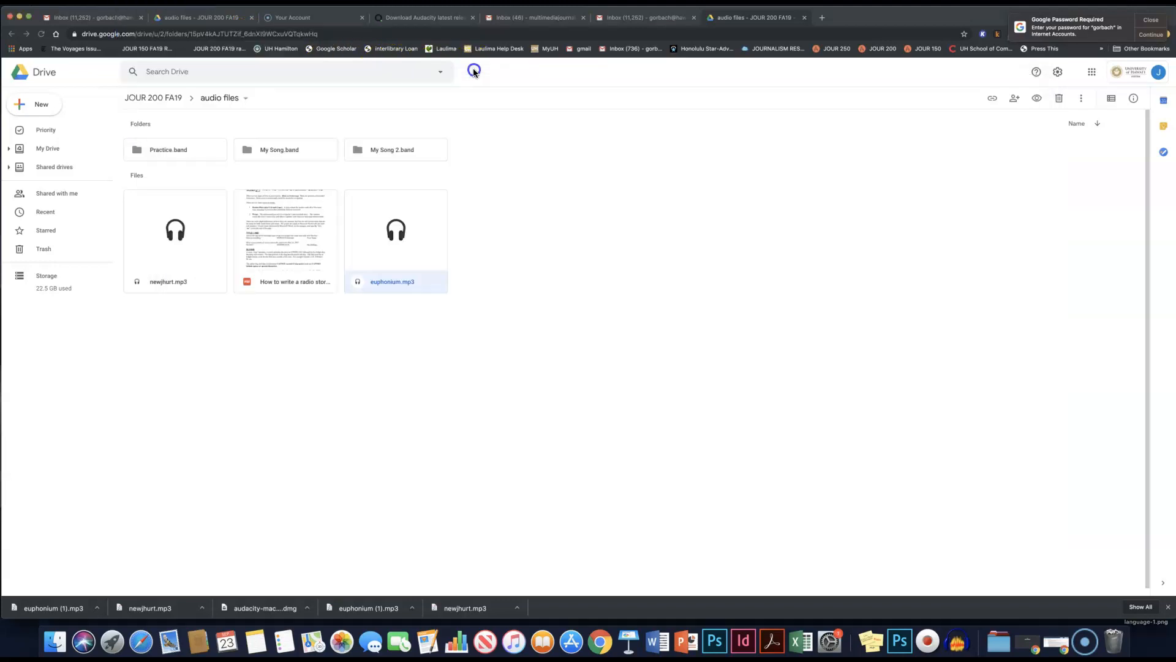
click(960, 643)
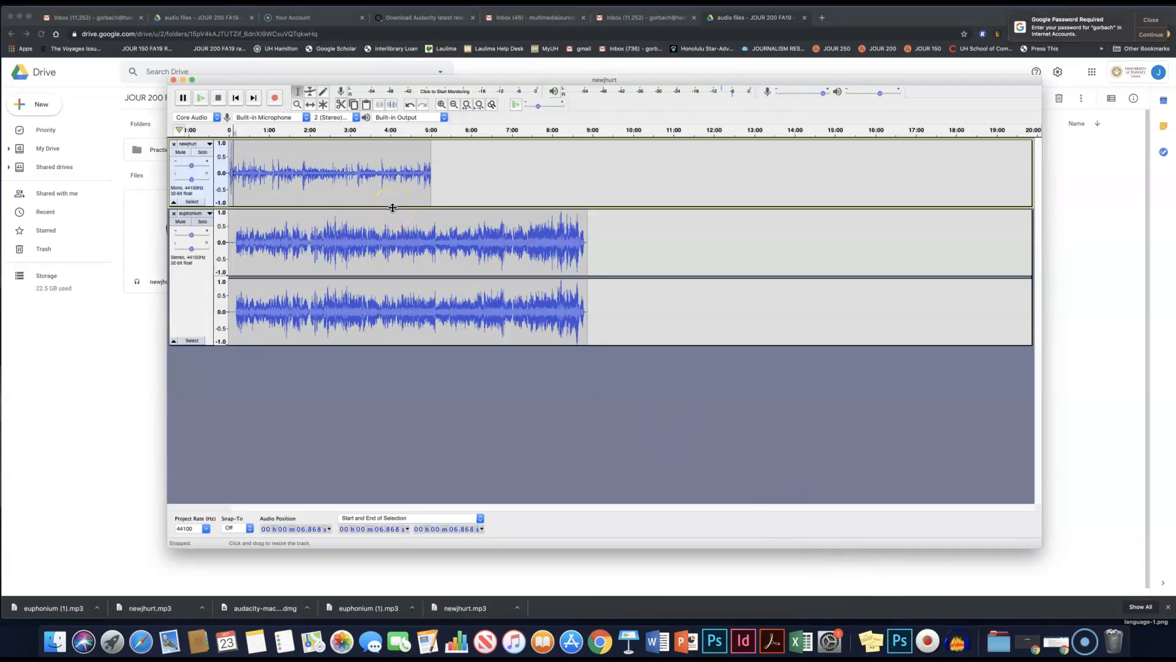
key(super+1)
key(super+1)
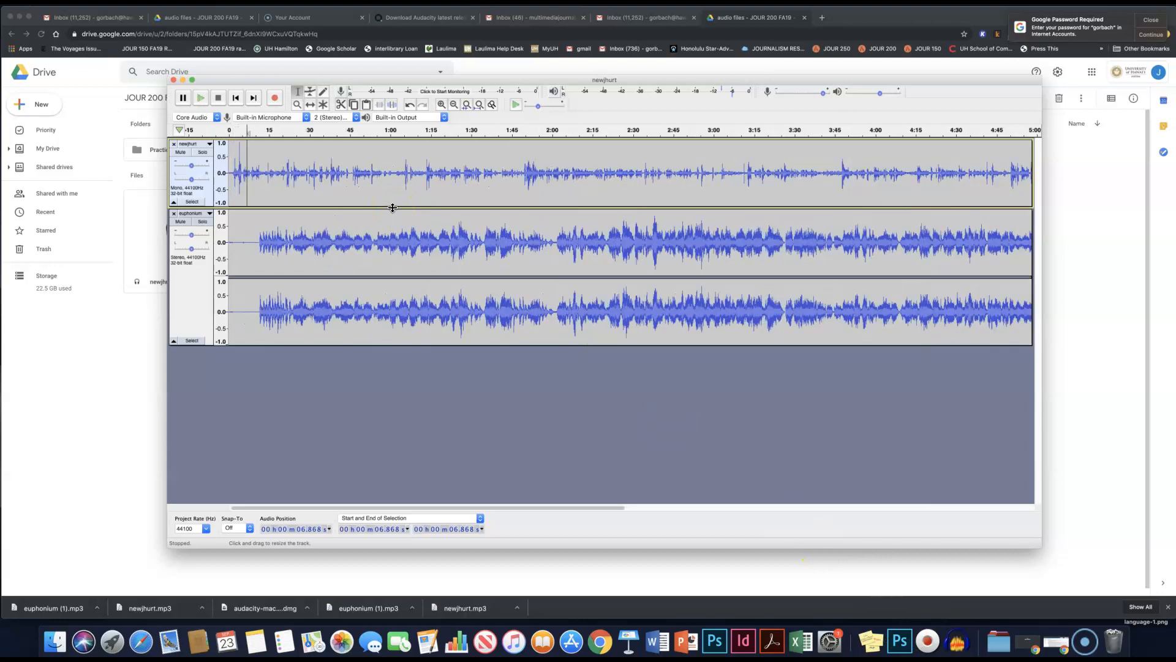
key(super+1)
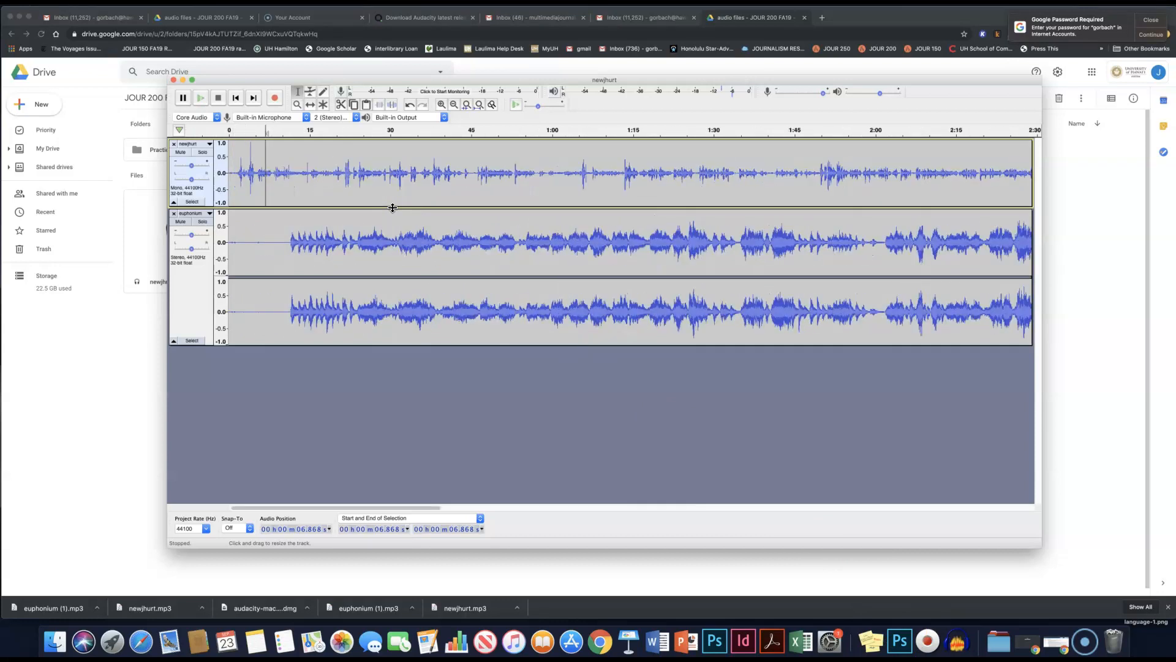
key(super+1)
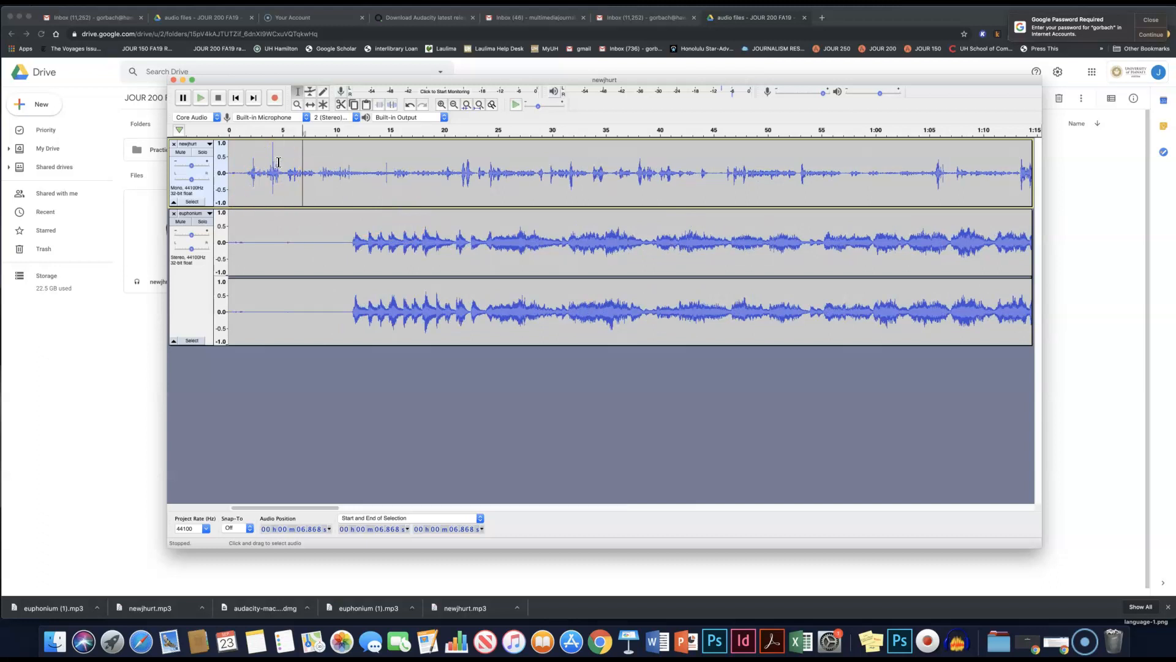
- Play the zoomed-in tracks from the cursor, stop, and start playback again with the transport controls
key(space)
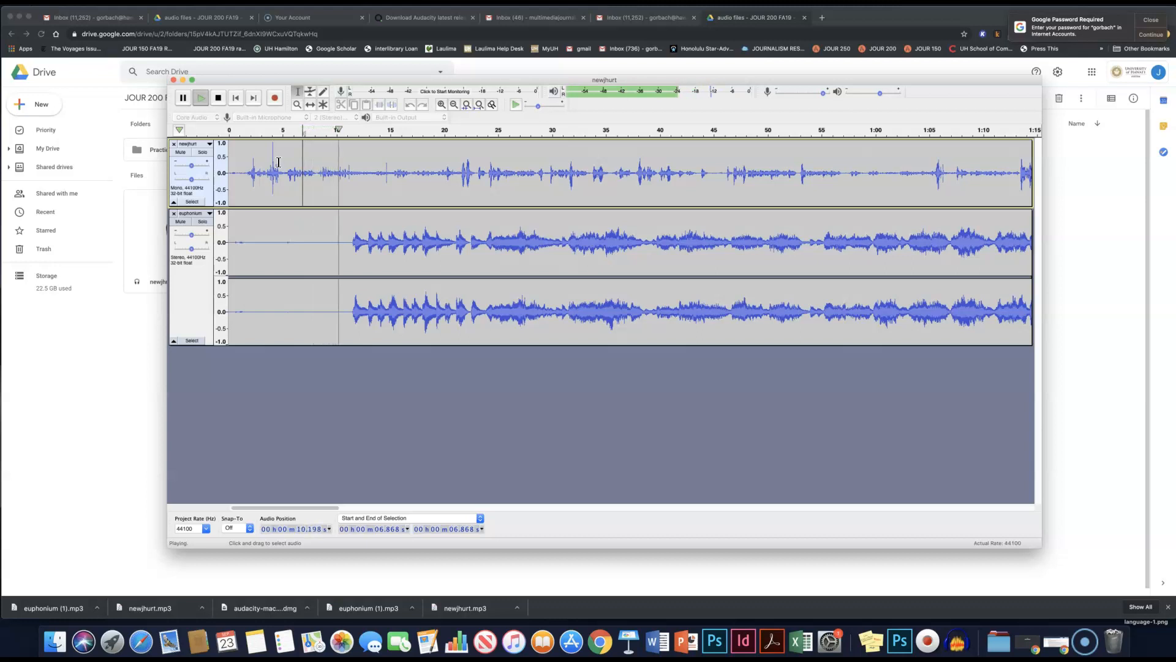
key(space)
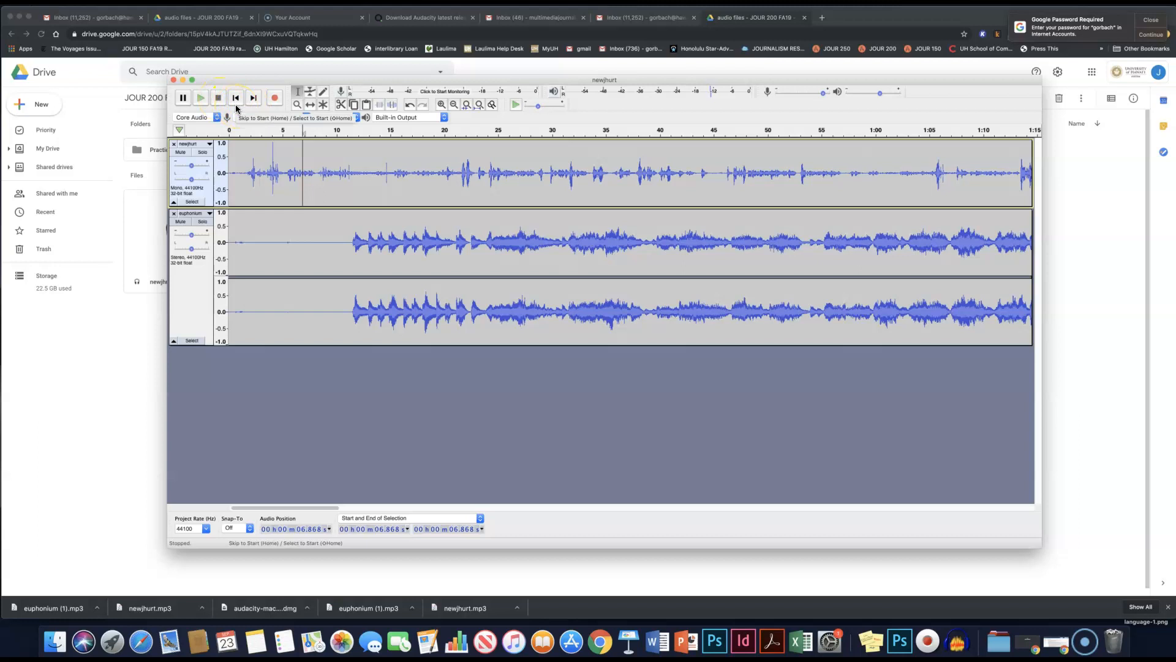
click(200, 98)
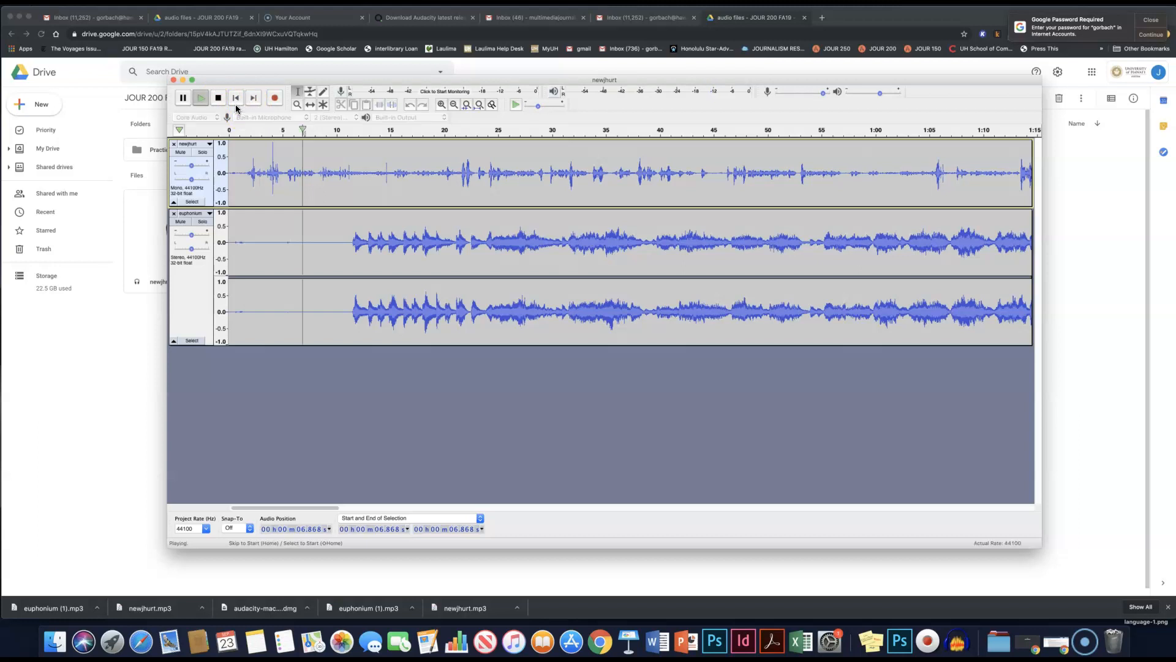
- Pause playback, select the newjhurt audio from about 3.1 s to 12.7 s, and stop playback
click(183, 98)
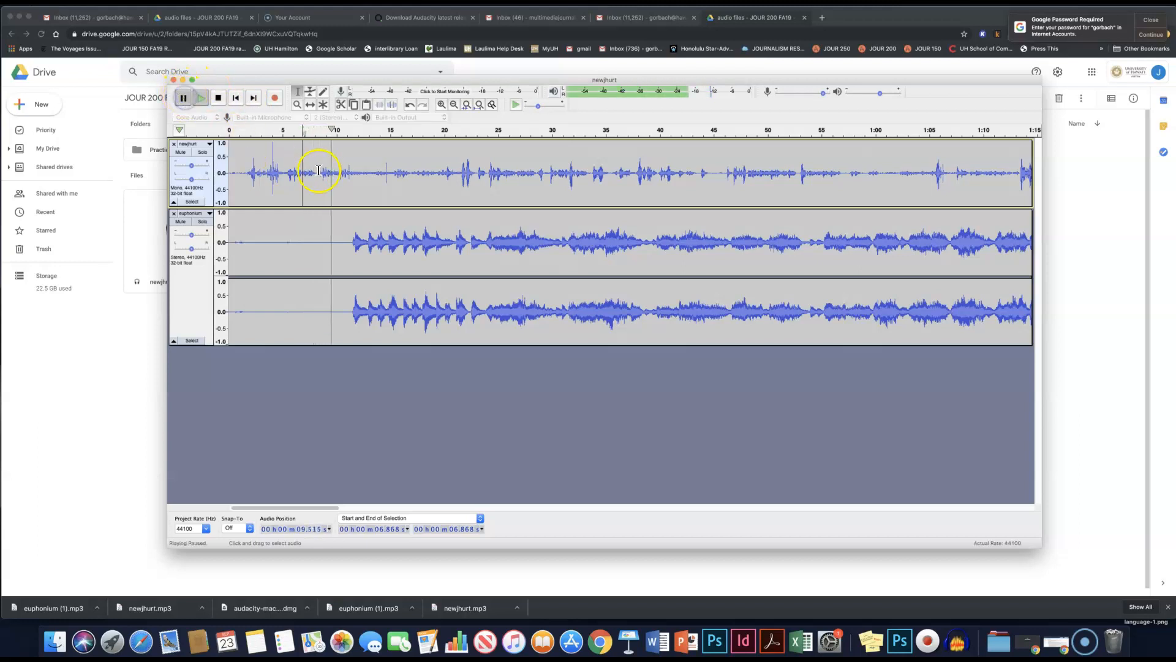
drag(343, 173, 262, 167)
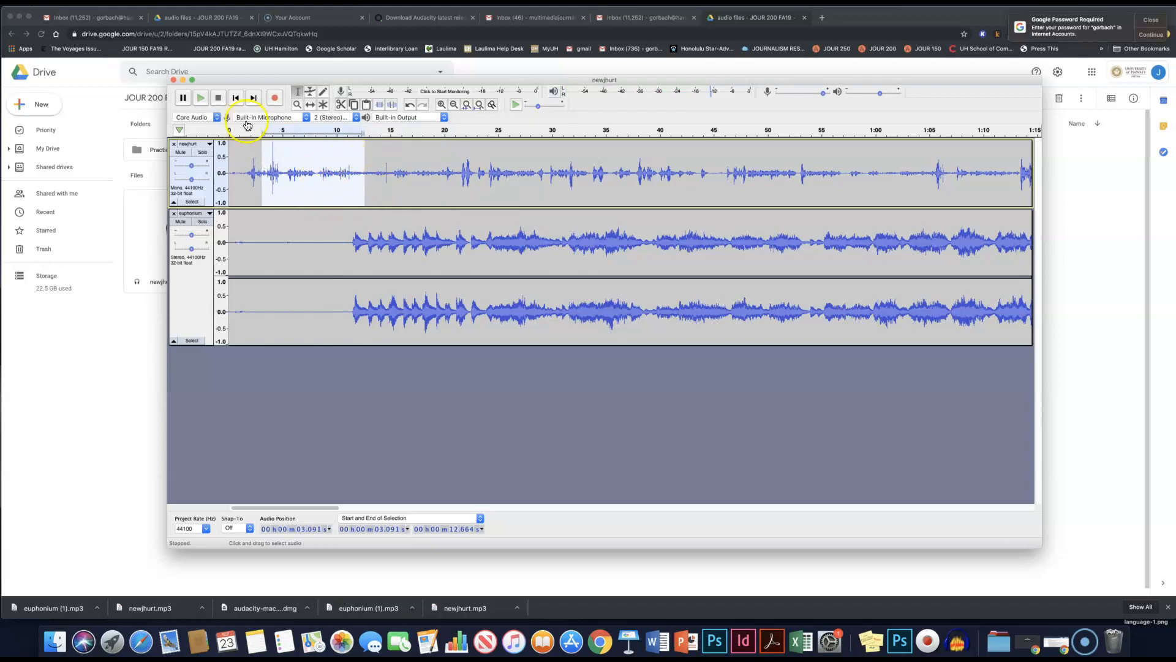
click(221, 100)
- Place the cursor at about 3.8 s on the euphonium track and at about 7.1 s on the newjhurt track
click(270, 226)
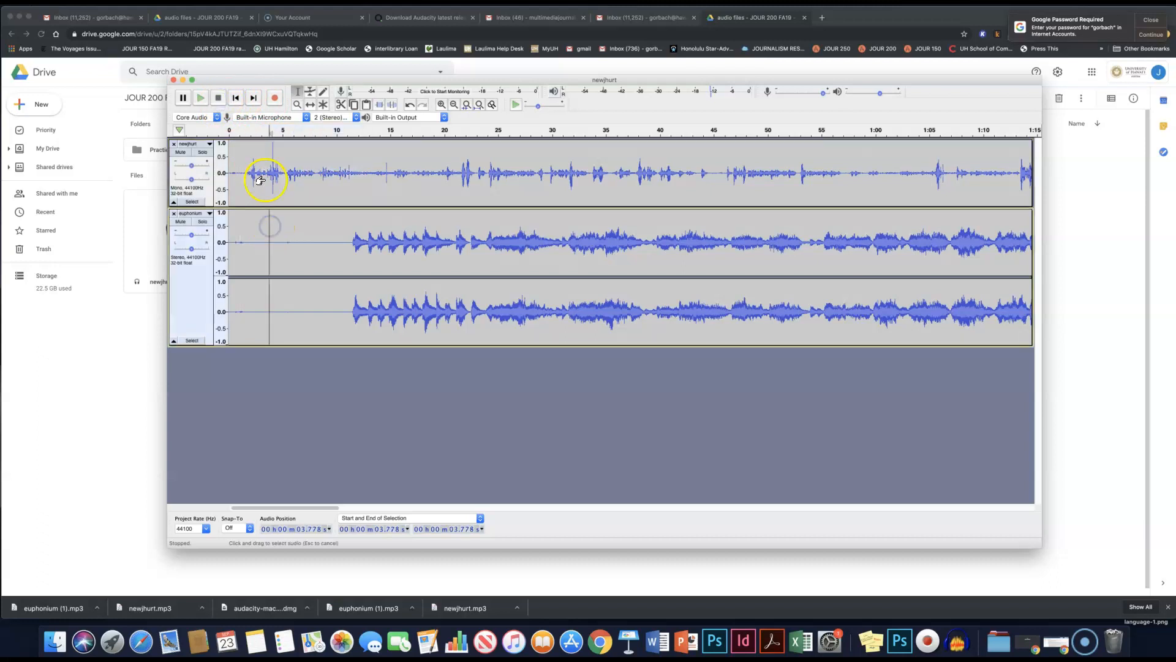
click(305, 167)
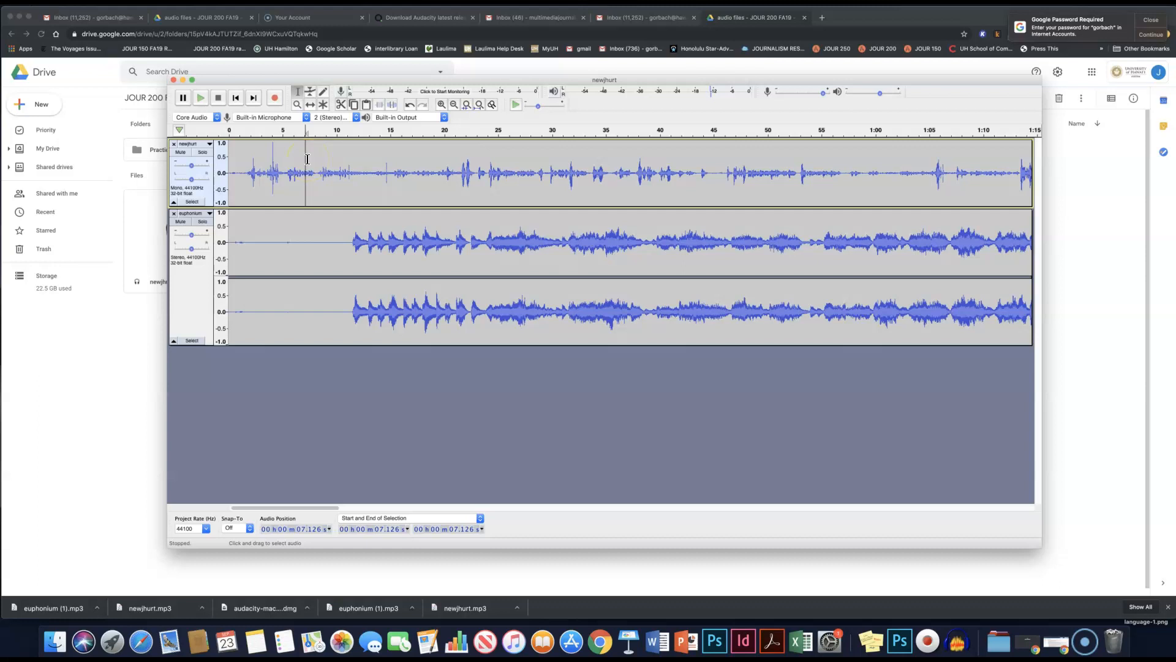
click(308, 129)
- Duplicate the newjhurt audio from about 13.1 s to 24.4 s onto a new track and time-shift the copy to start at about 13.3 s
drag(320, 158, 463, 166)
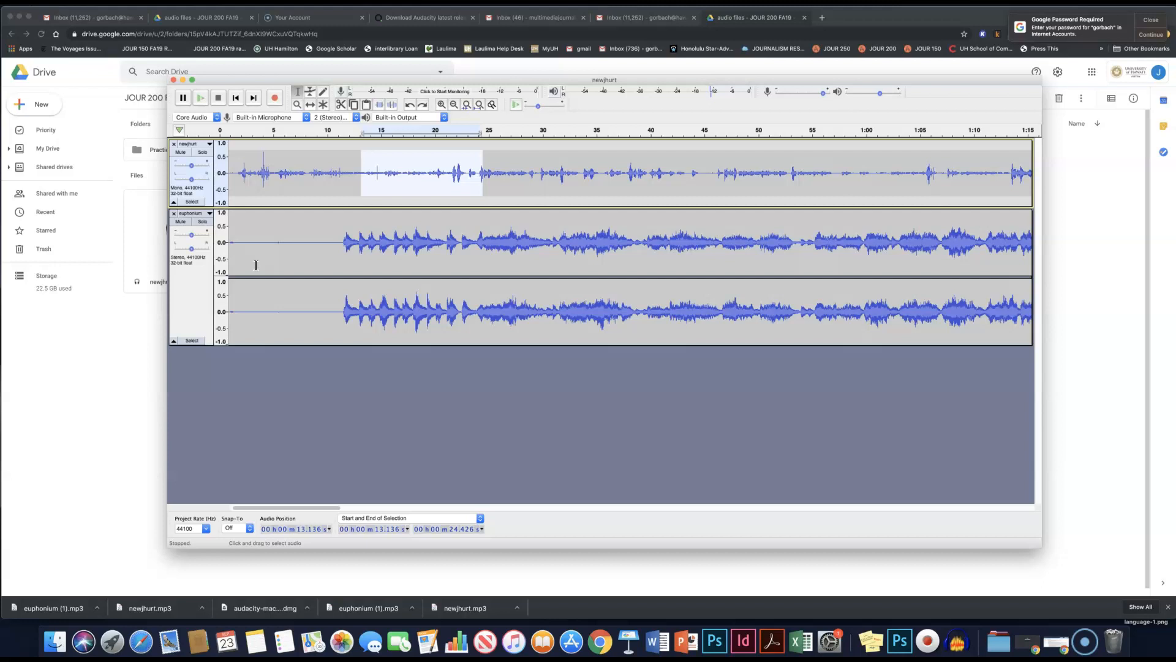
click(286, 384)
key(super+d)
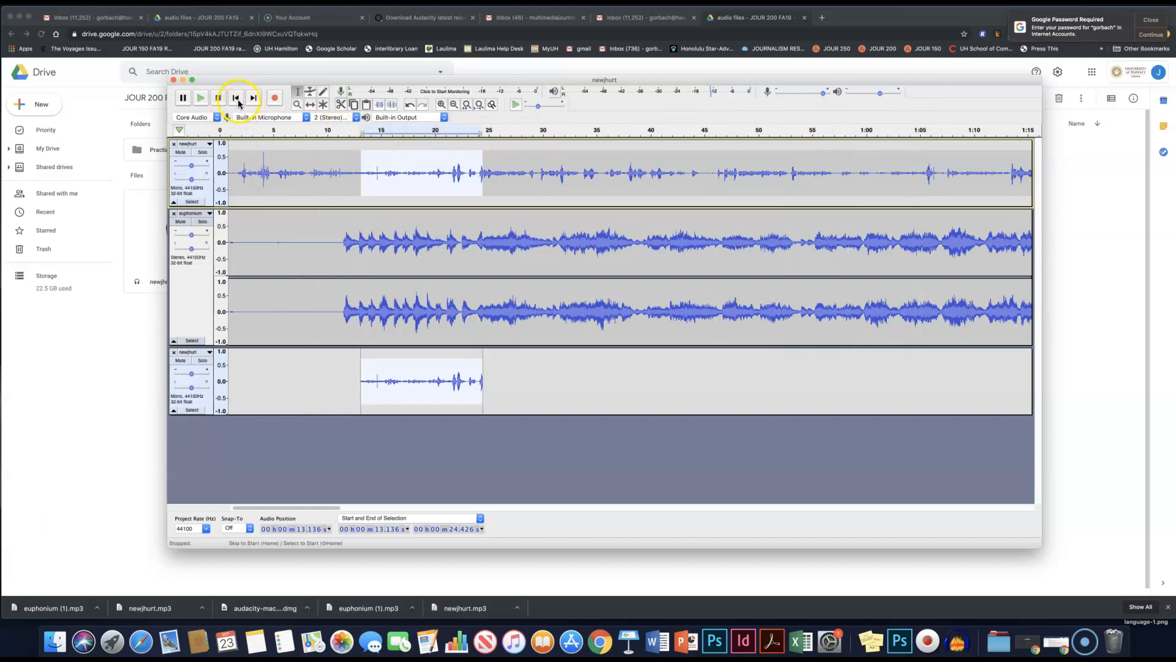
click(310, 105)
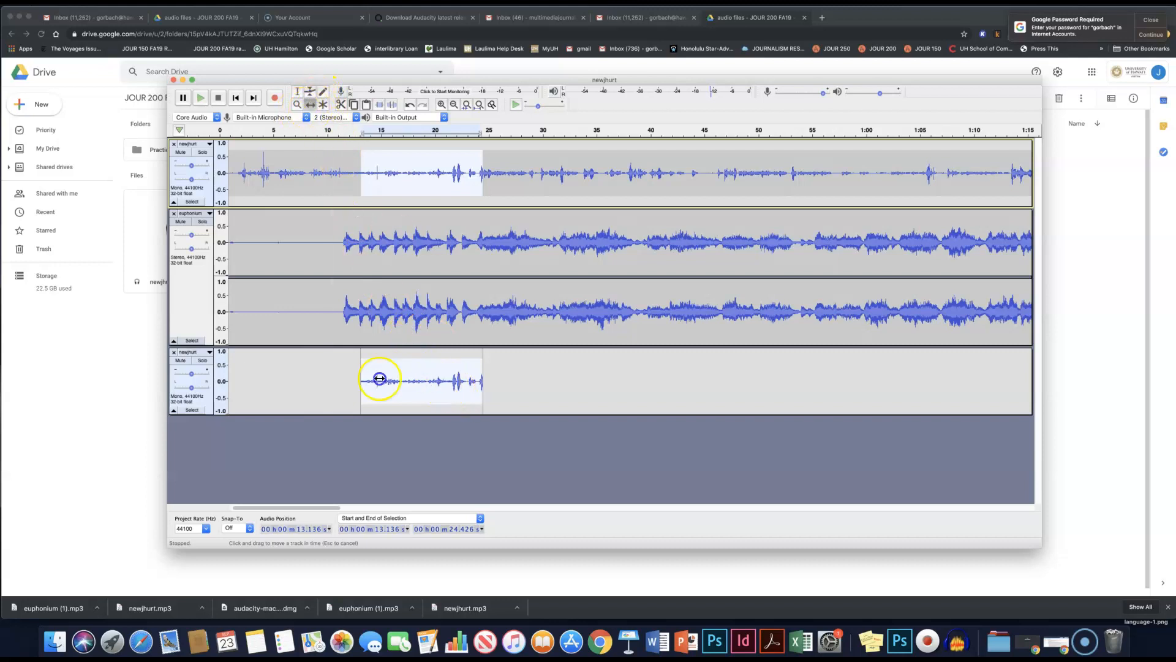
drag(352, 374, 439, 373)
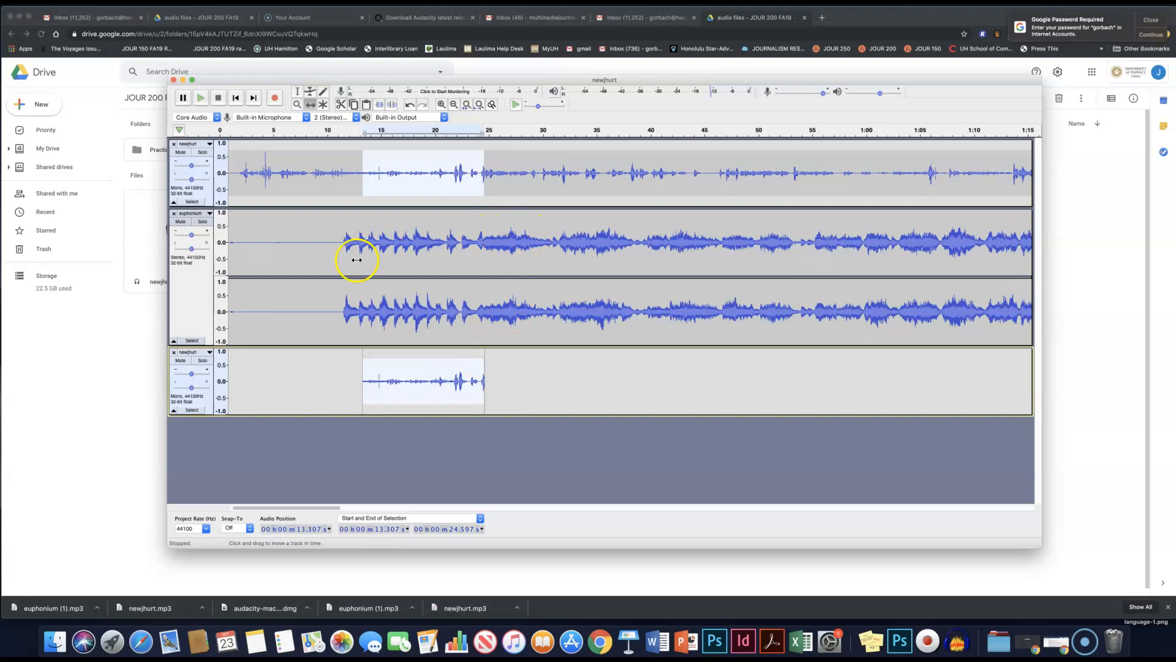
- Select the euphonium audio from about 24.8 s to 36.2 s and duplicate it onto a new track
click(298, 92)
drag(487, 231, 603, 233)
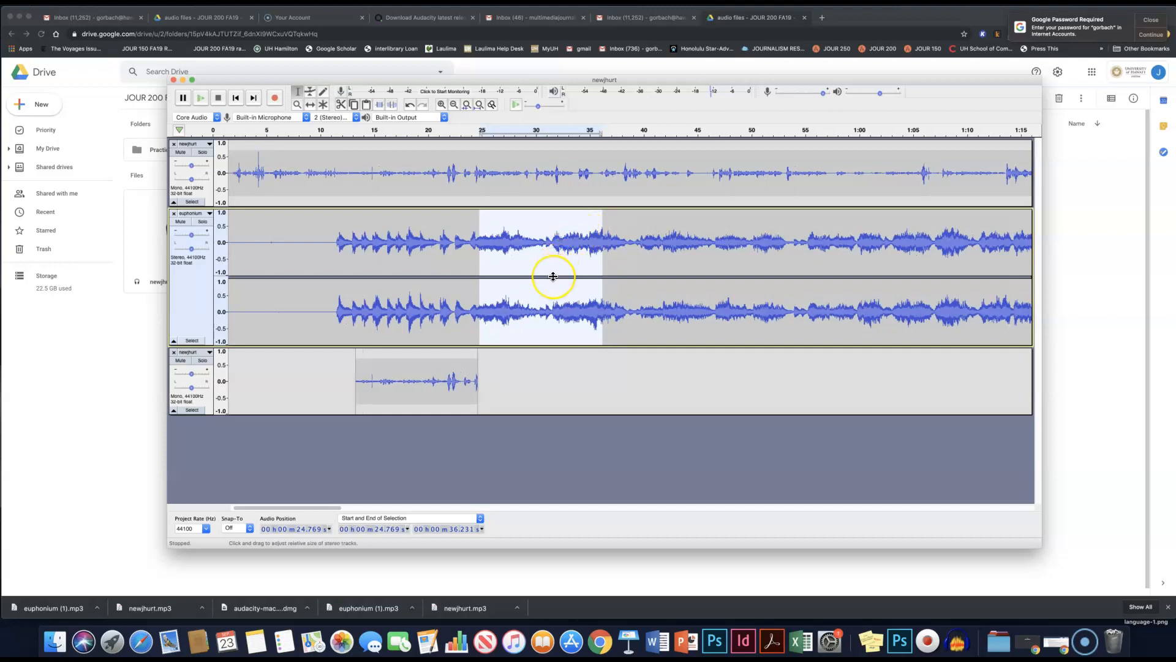
key(super+d)
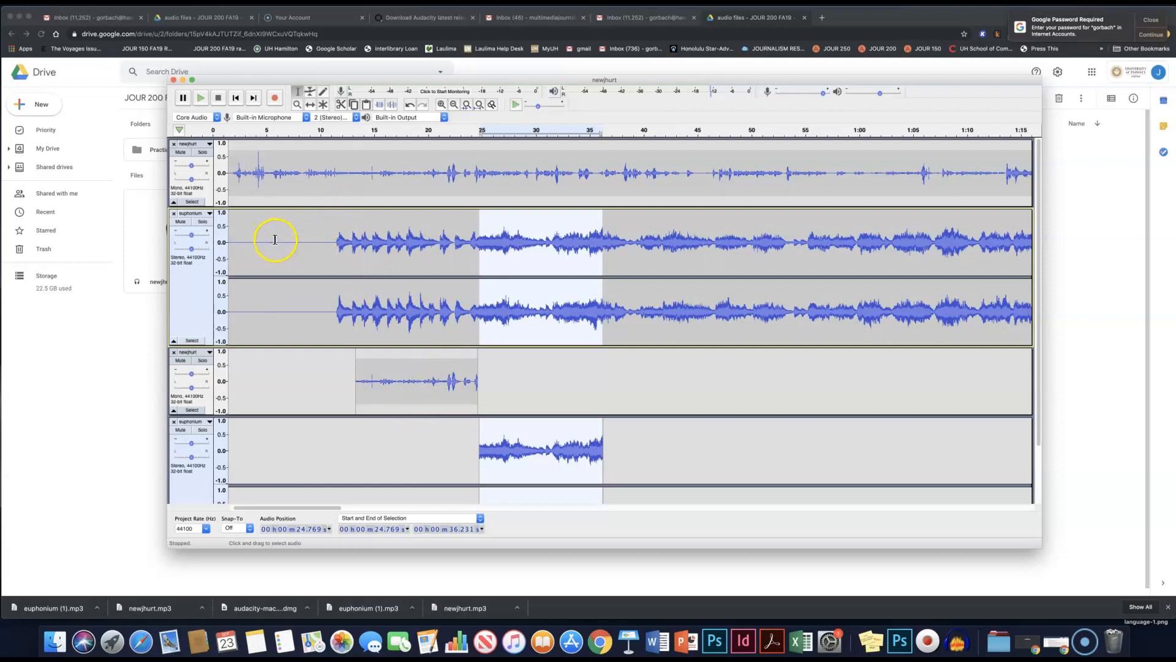
- Mute both original tracks, play the copied excerpts from about 11.9 s at a raised volume, and stop playback
click(180, 223)
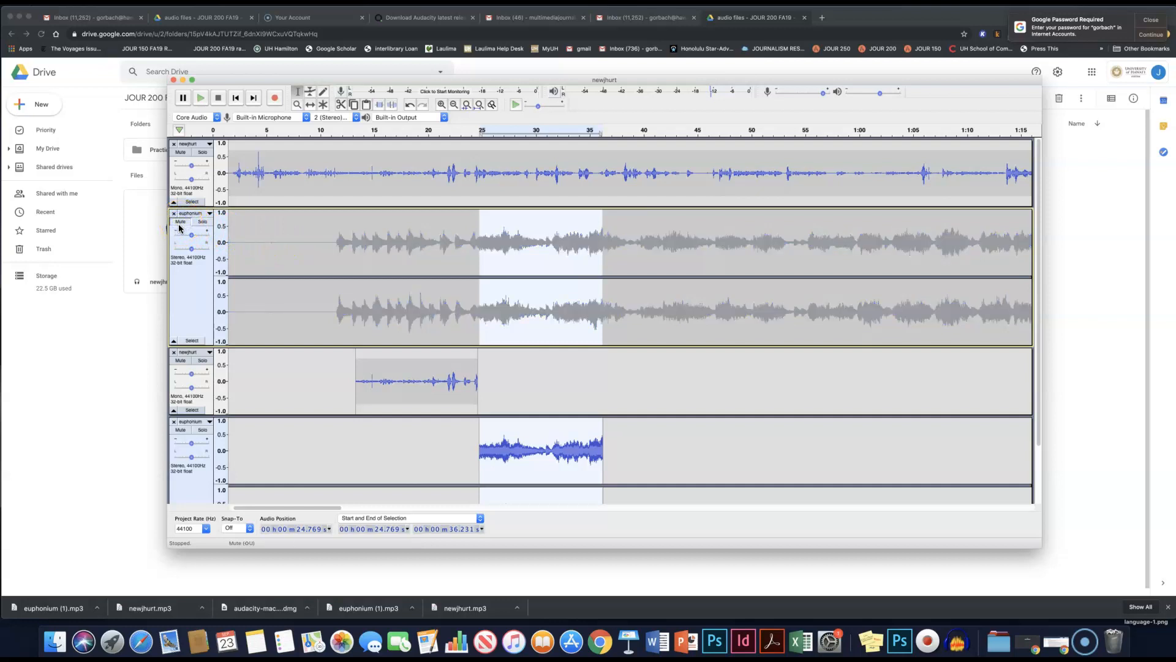
click(176, 154)
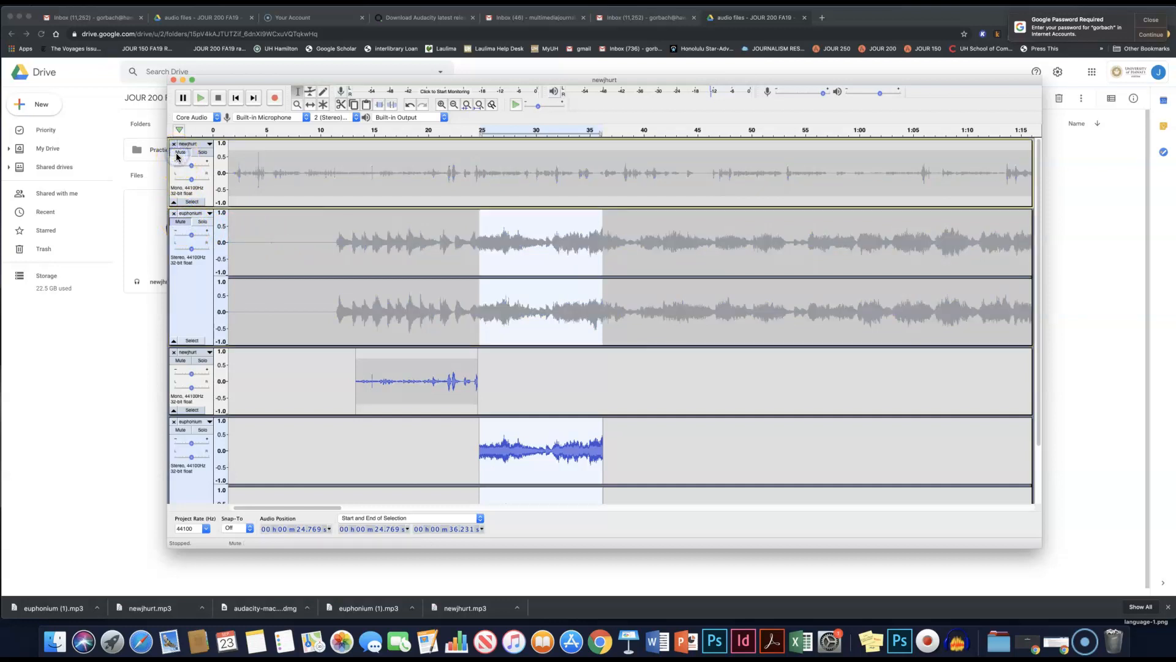
click(340, 370)
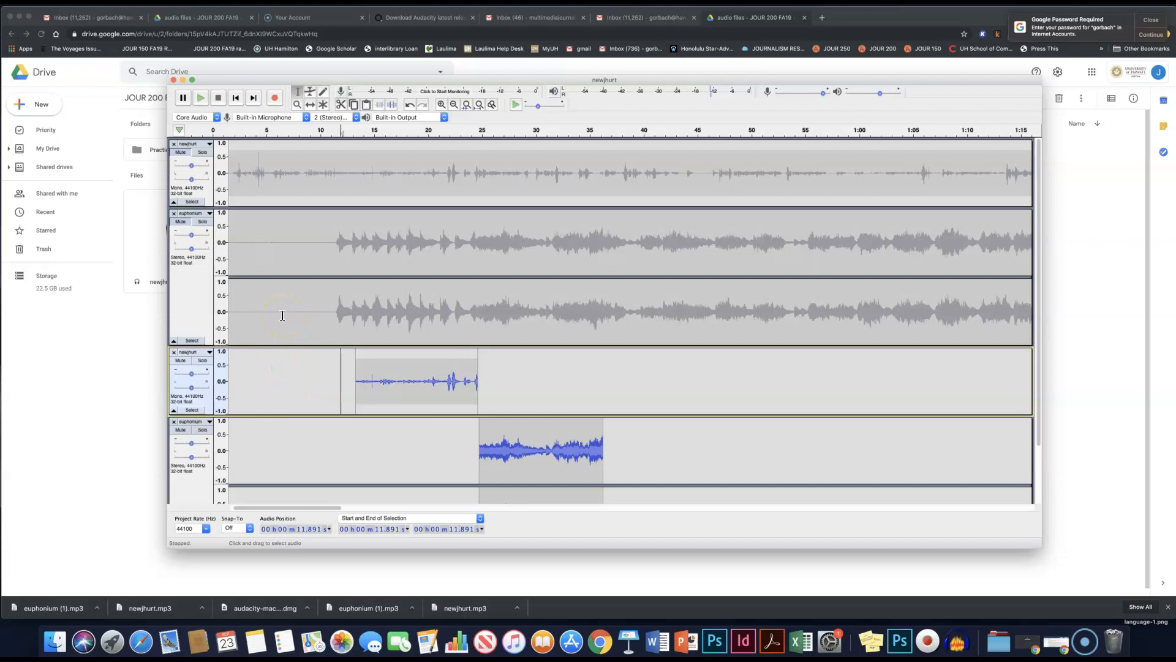
key(space)
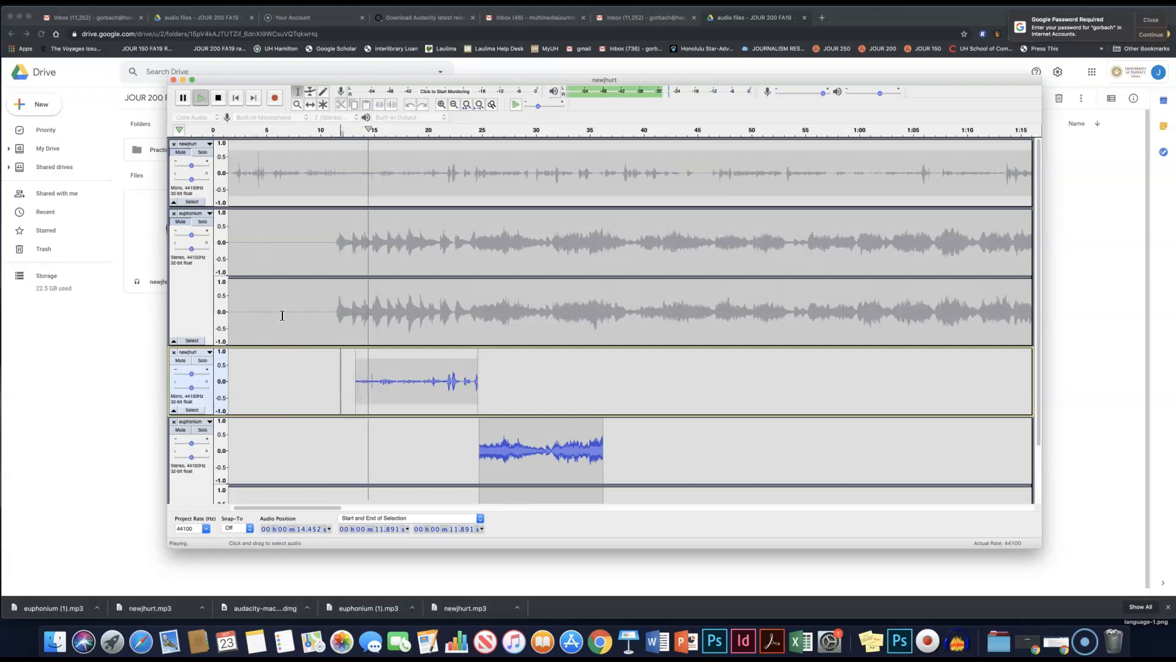
key(XF86AudioRaiseVolume)
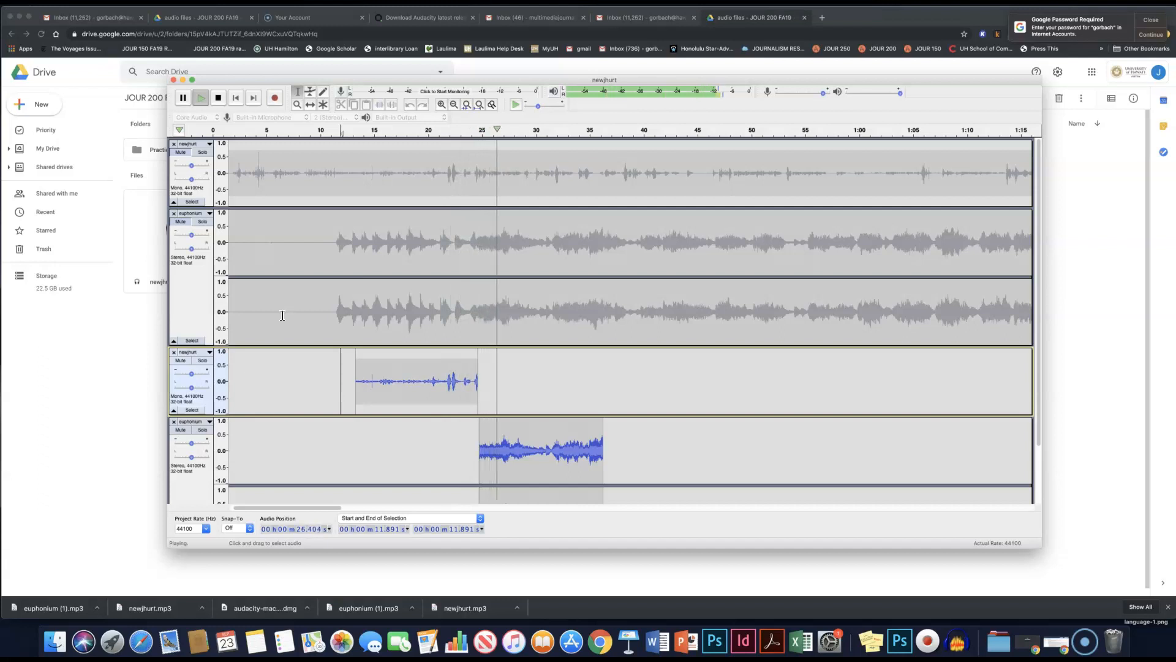
key(space)
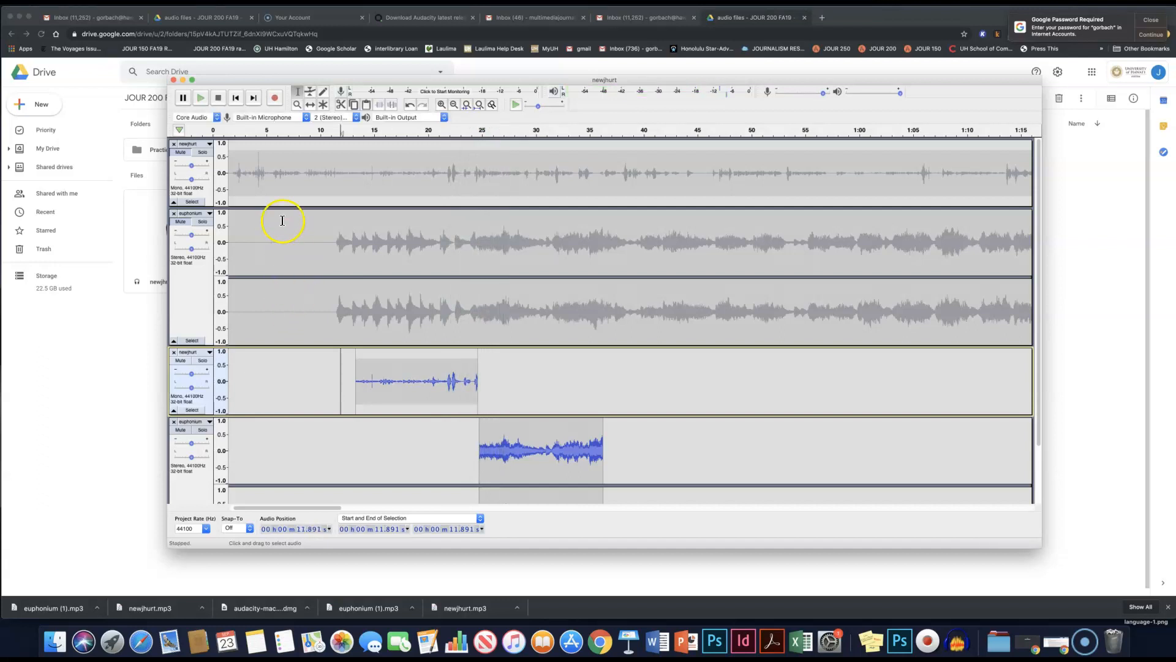
- Align the euphonium copy with the start of the newjhurt copy, play both from about 11.3 s, and stop playback
click(310, 104)
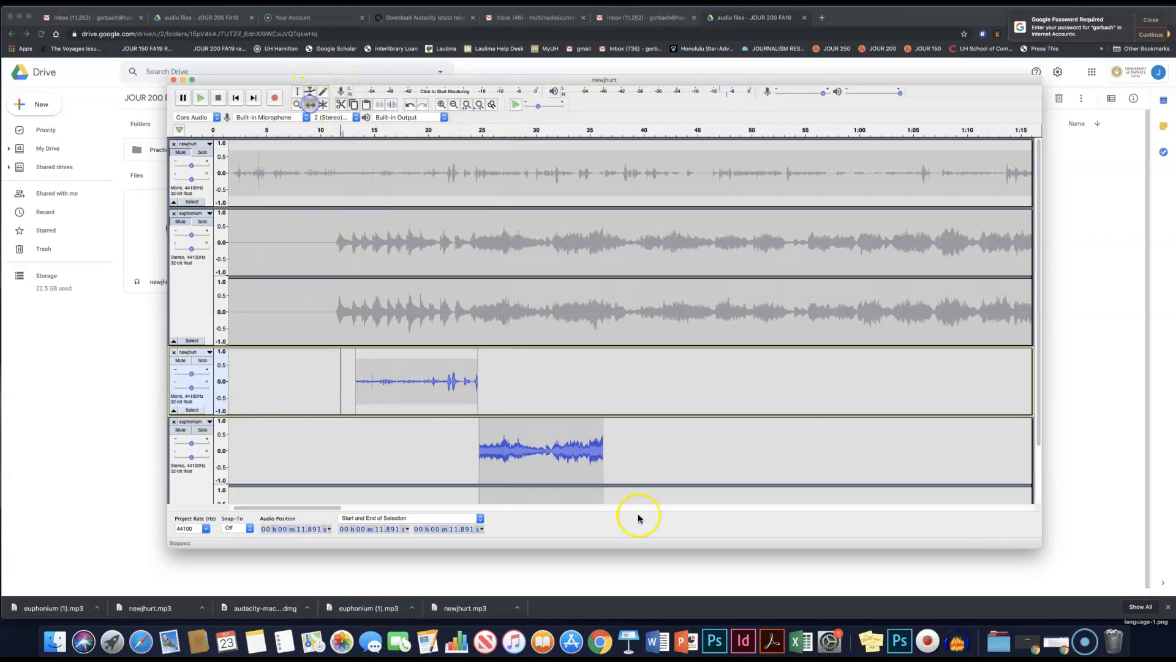
mouse_move(457, 472)
mouse_down()
mouse_move(431, 473)
mouse_move(441, 471)
mouse_up()
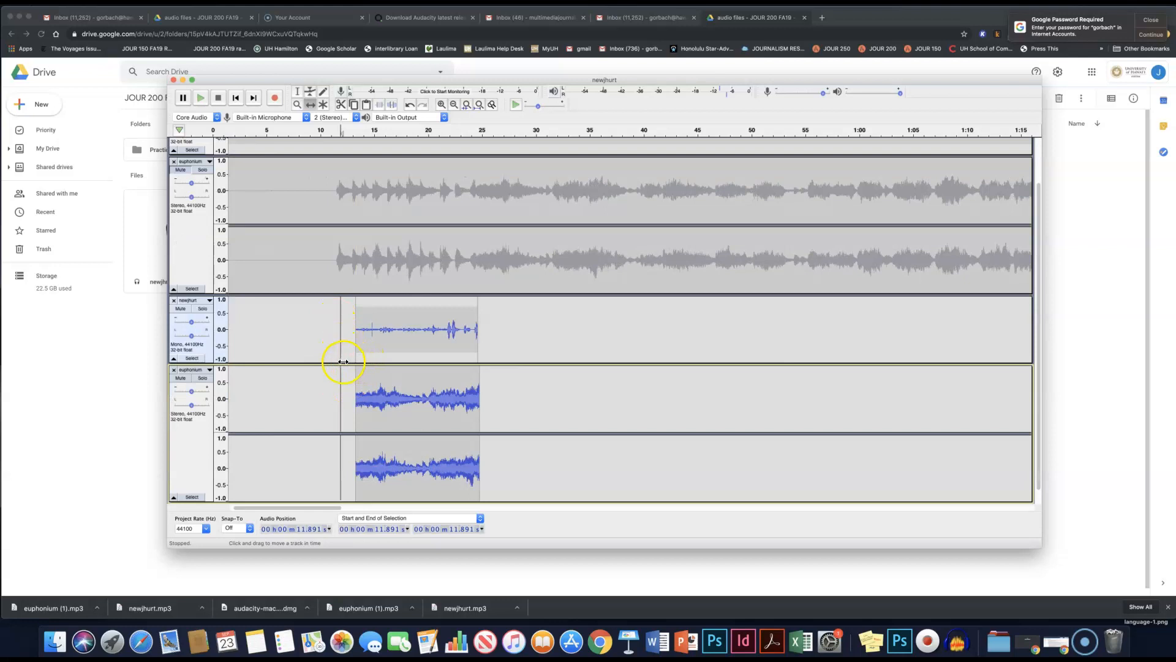
click(297, 92)
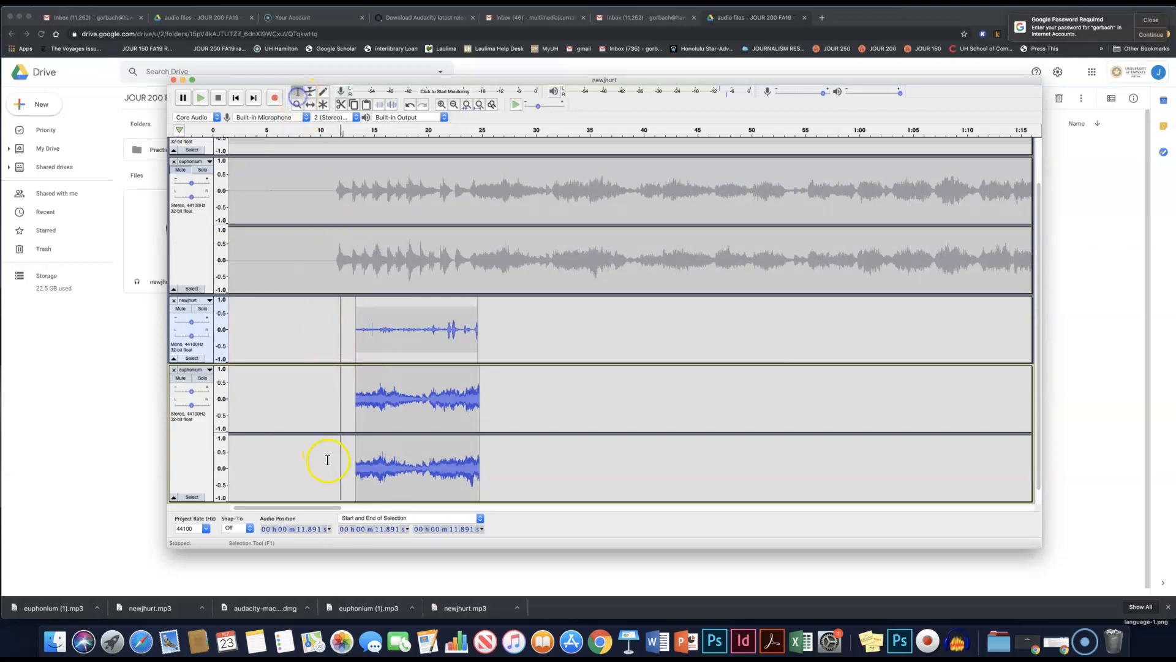
click(334, 424)
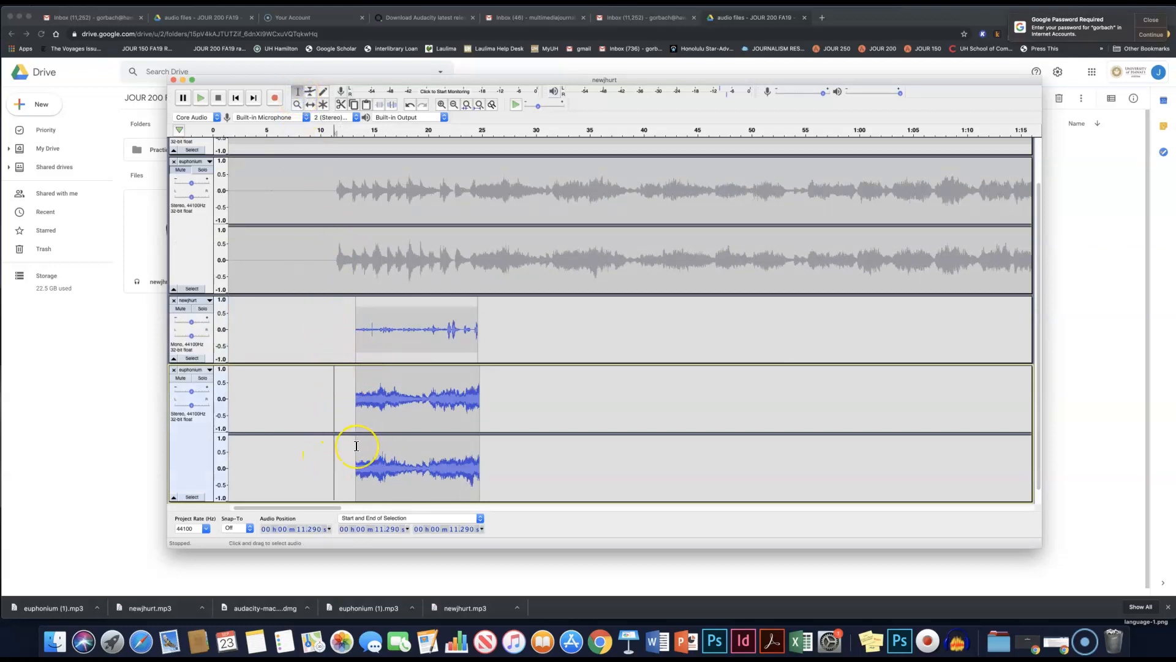
key(space)
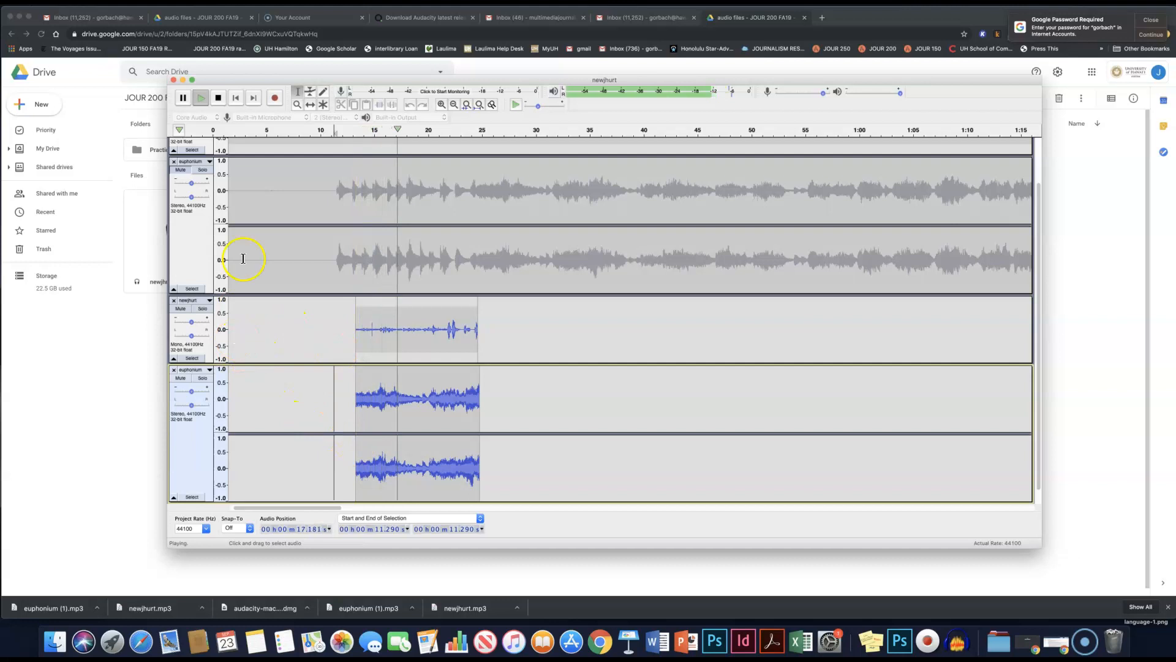
click(219, 98)
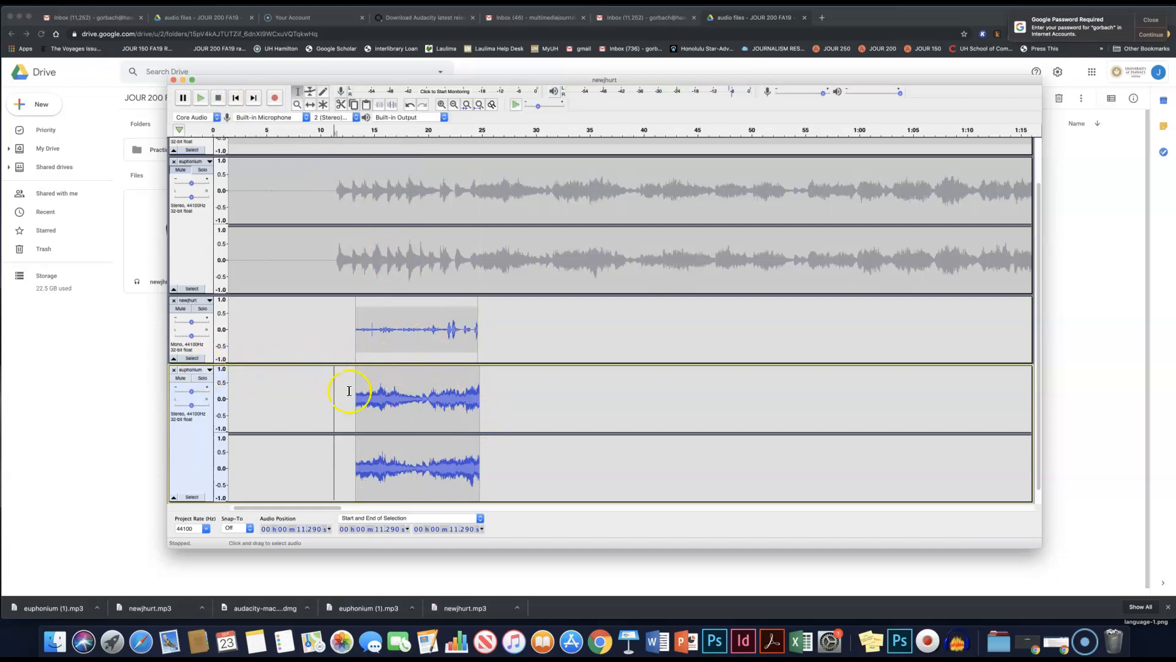
- Delete the copied euphonium track and duplicate the original euphonium audio from about 37.3 s to 47.9 s onto a new track
click(173, 370)
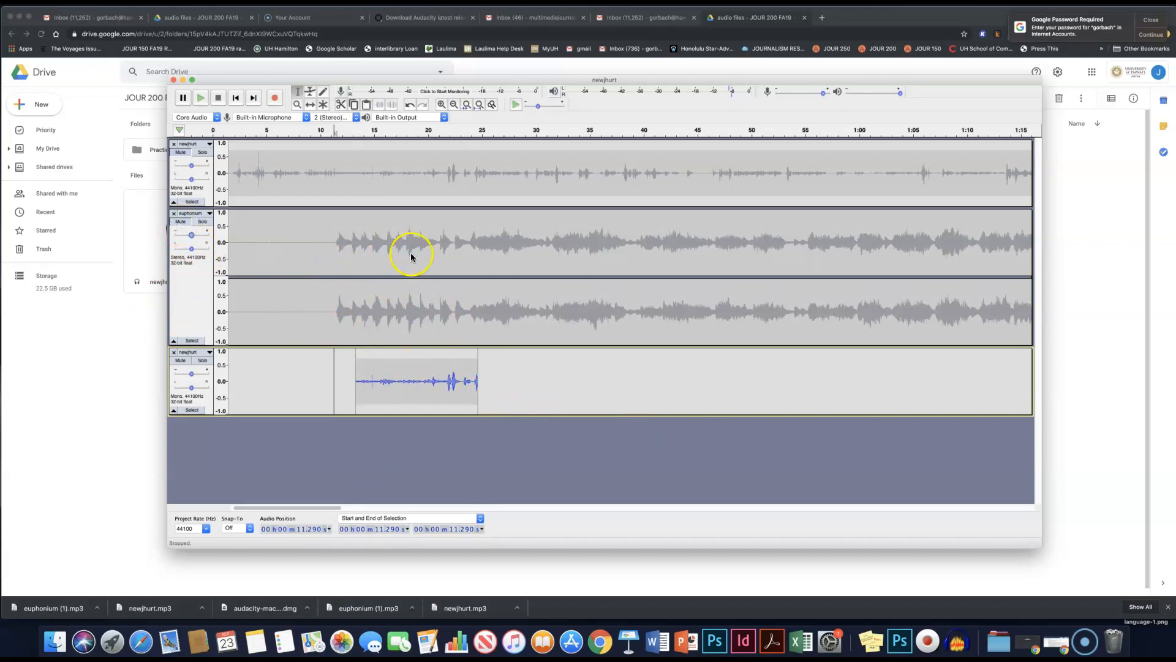
drag(615, 239, 728, 243)
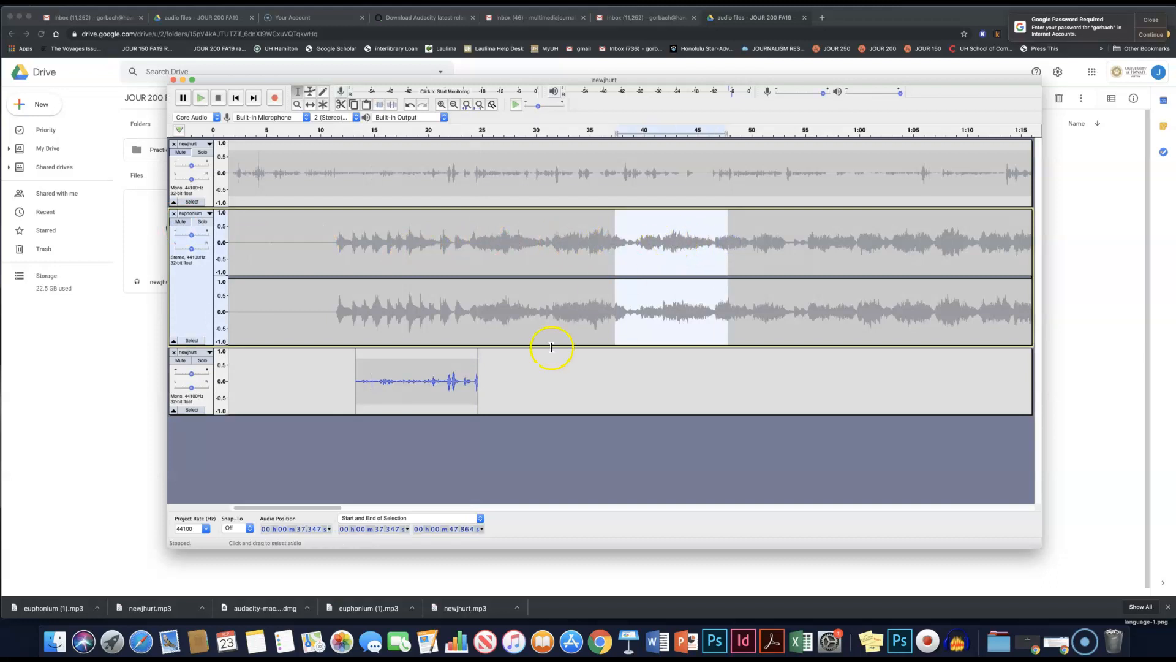
key(super+d)
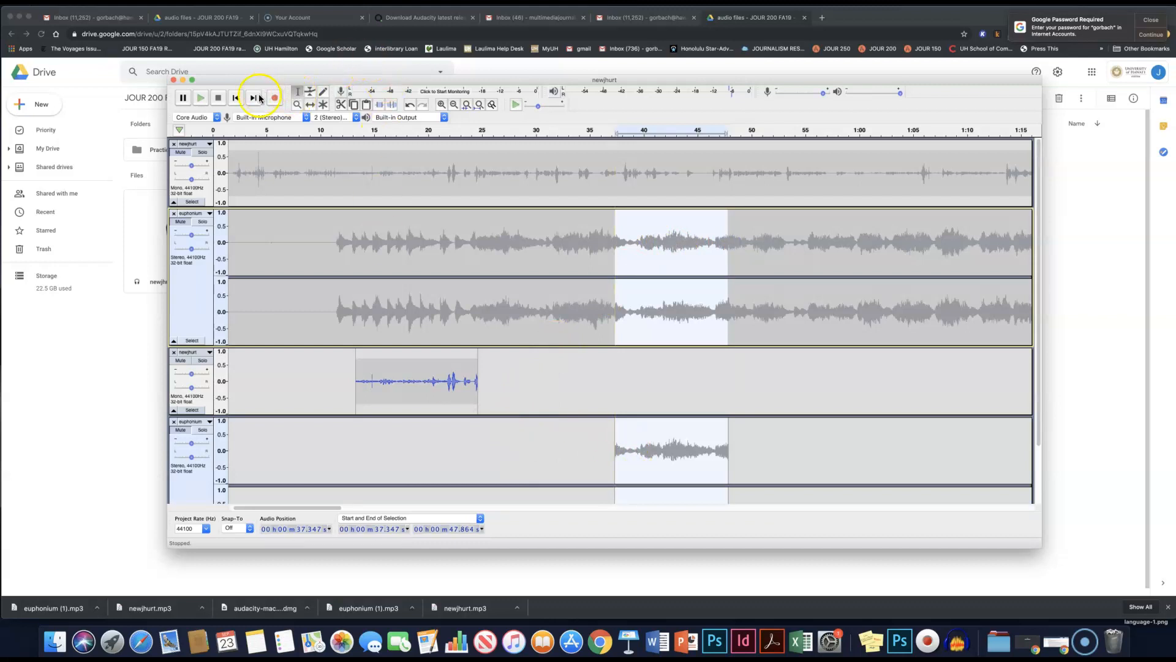
- Time-shift the new euphonium copy to start at about 25 s, just after the newjhurt copy ends
click(310, 105)
drag(571, 434, 511, 431)
scroll(628, 279, down, 2)
scroll(628, 281, down, 1)
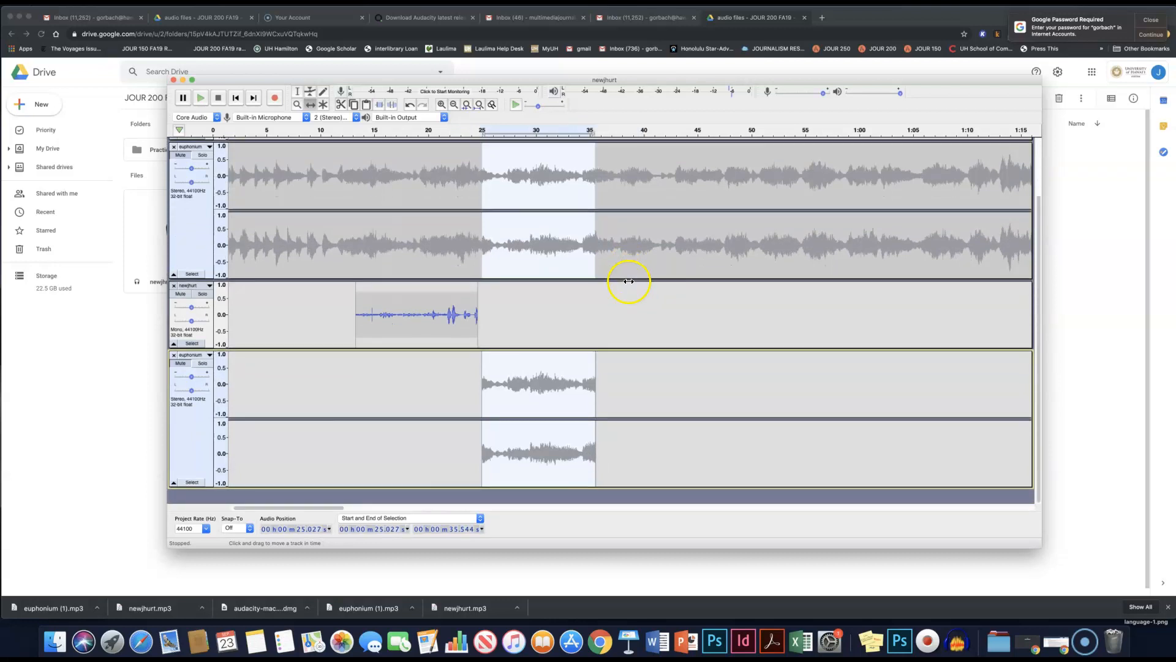
- Select the original newjhurt audio from about 36.5 s to 50.3 s and duplicate it onto a new track
click(298, 92)
scroll(705, 383, up, 5)
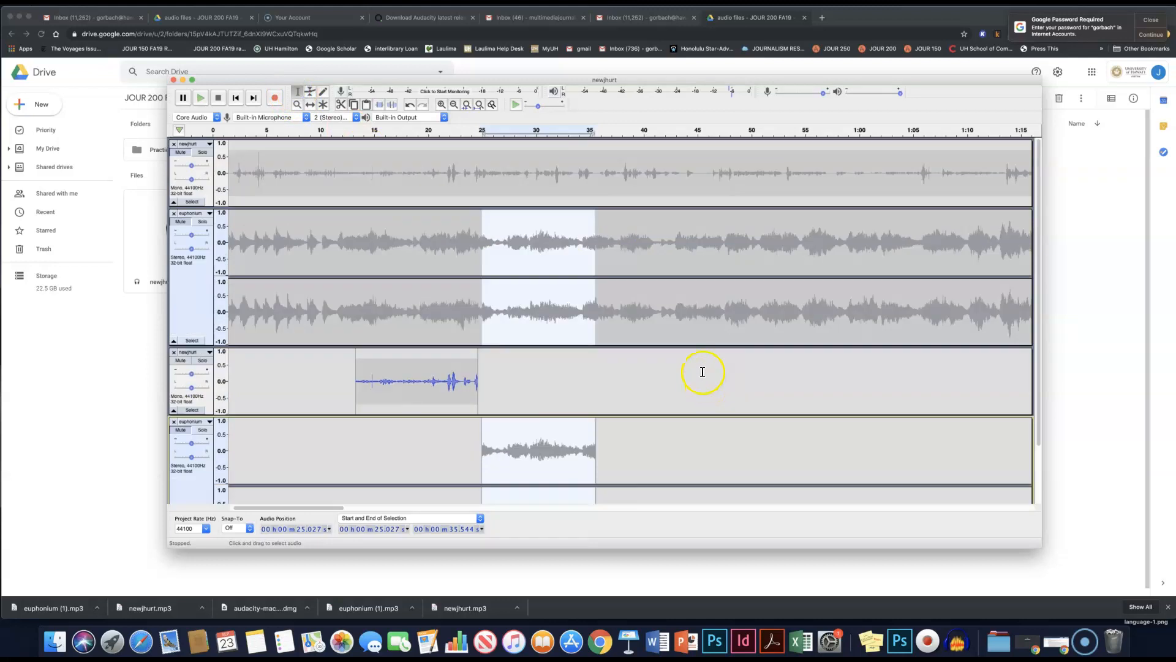
click(613, 176)
drag(605, 171, 750, 175)
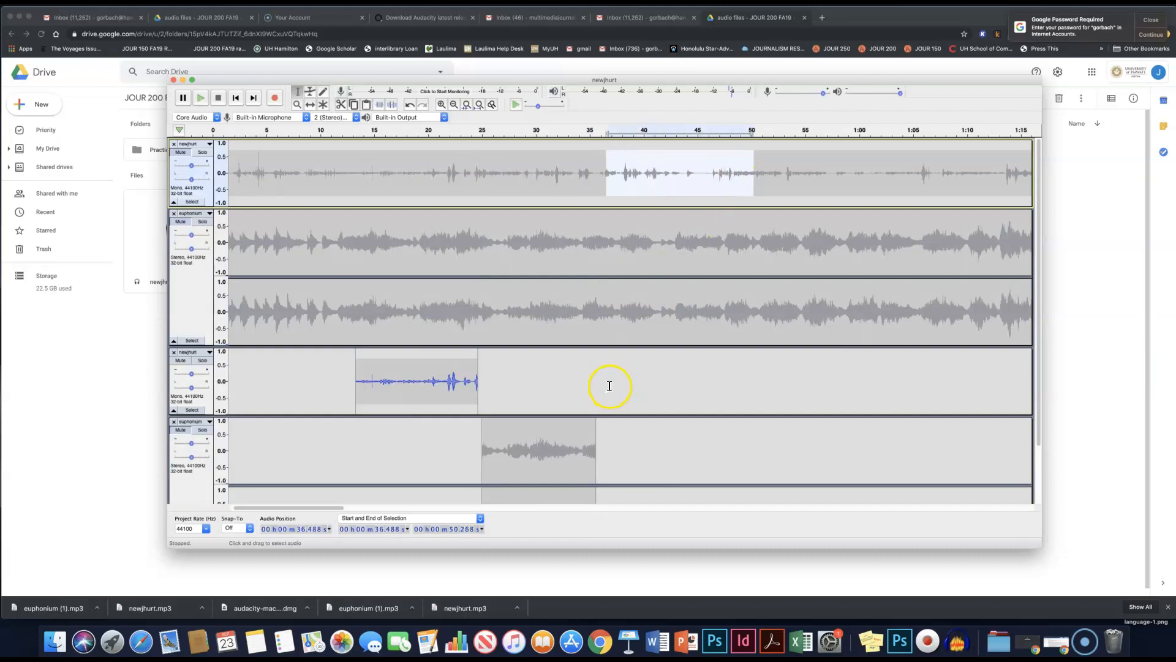
scroll(609, 386, down, 5)
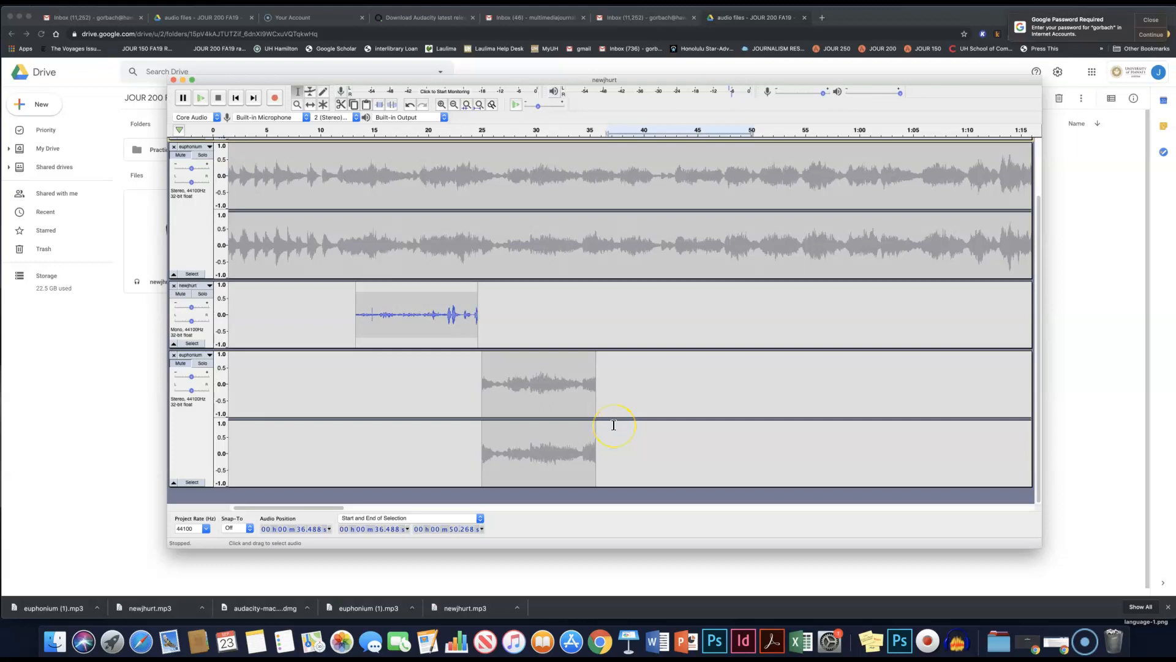
key(super+d)
scroll(619, 443, down, 3)
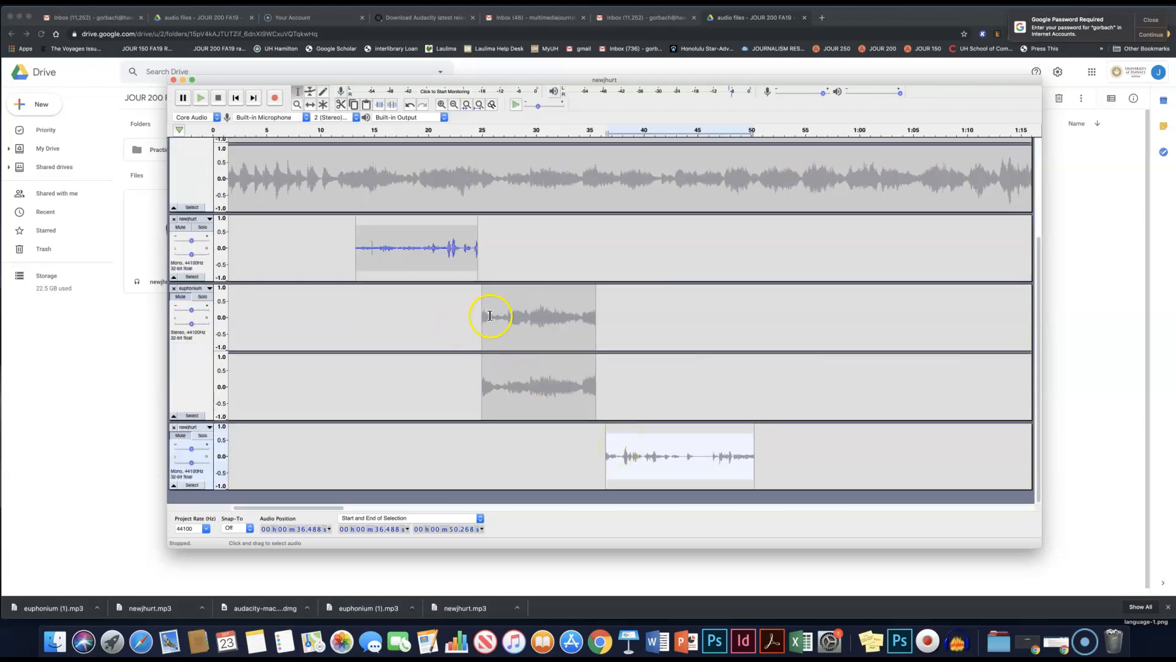
- Time-shift the second newjhurt copy to start at about 32.1 s so it overlaps the end of the euphonium copy
scroll(486, 312, up, 1)
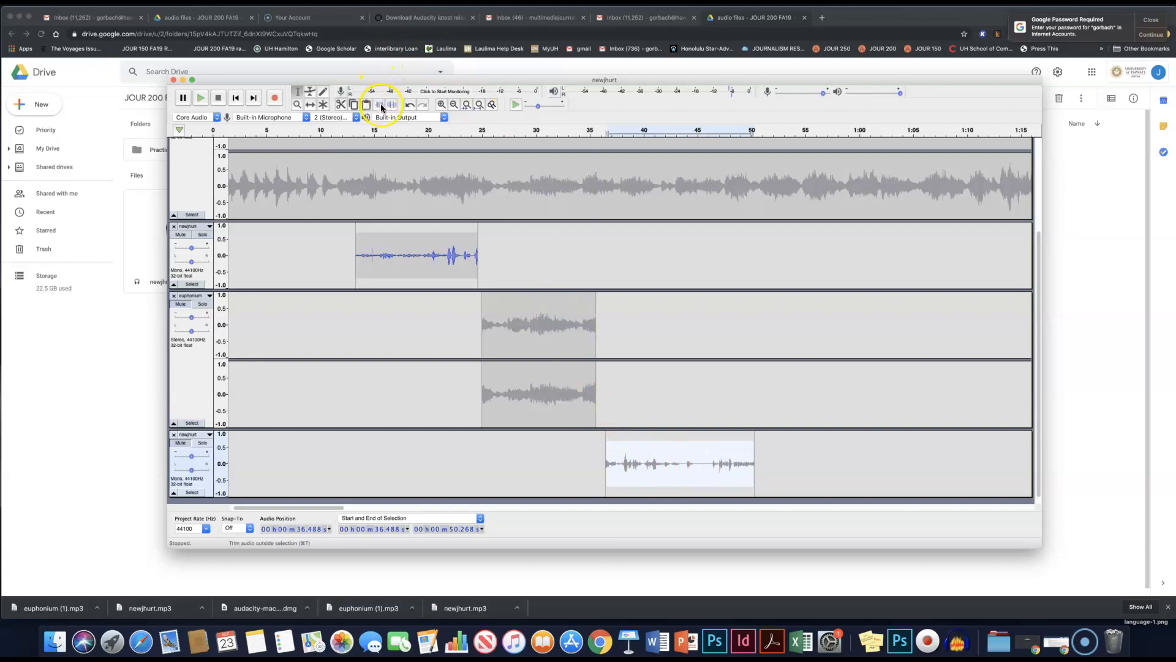
click(308, 105)
drag(637, 454, 595, 448)
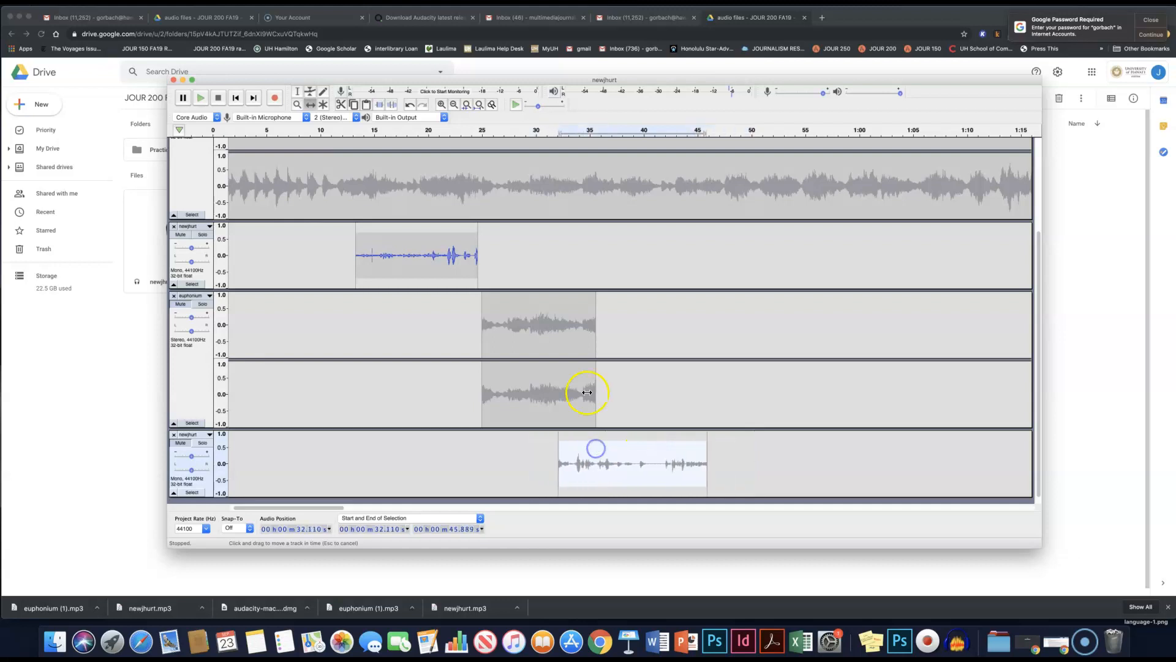
scroll(538, 189, up, 1)
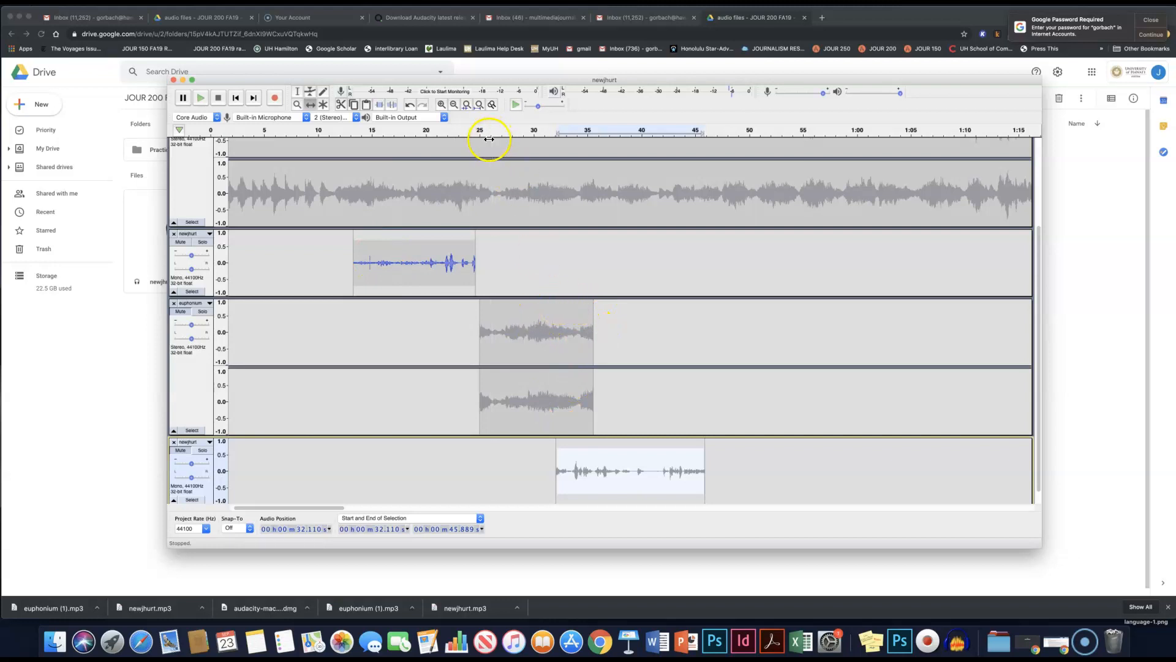
- Undo the last time shift and the duplication of the second newjhurt excerpt, removing that copied track
click(127, 2)
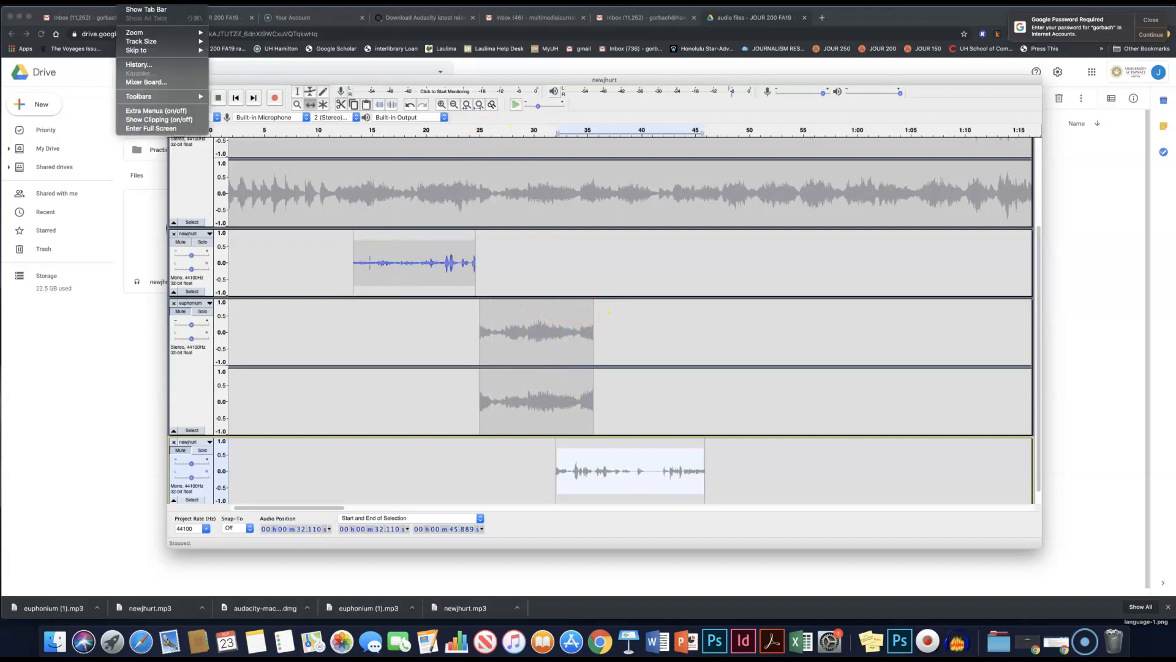
mouse_move(188, 2)
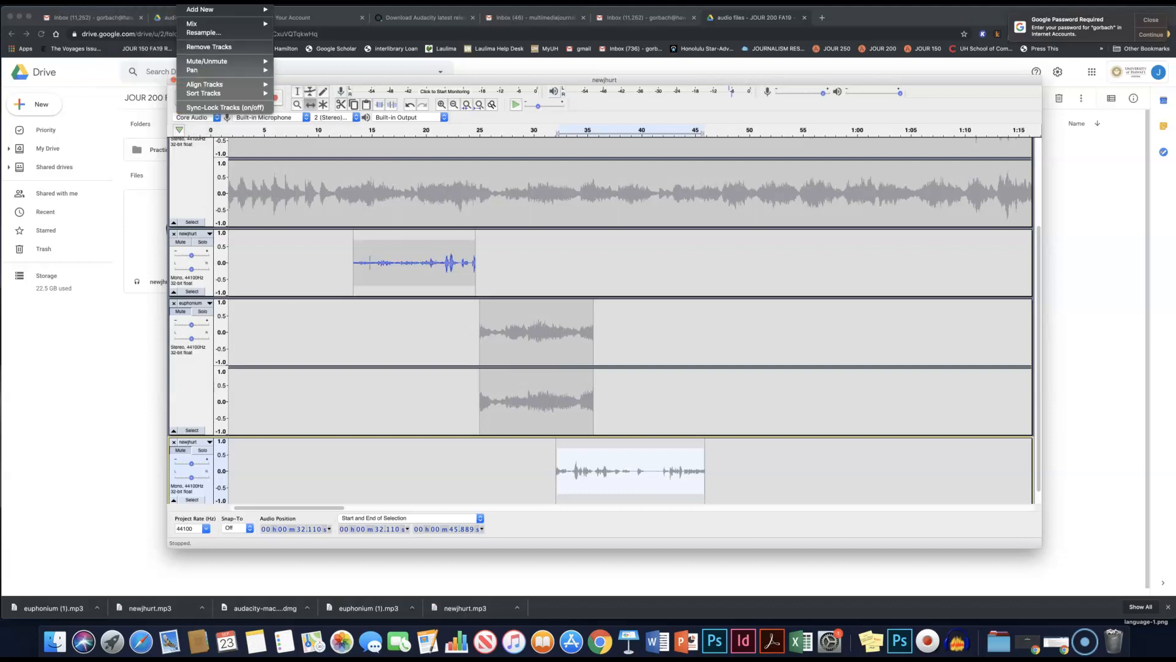
mouse_move(83, 1)
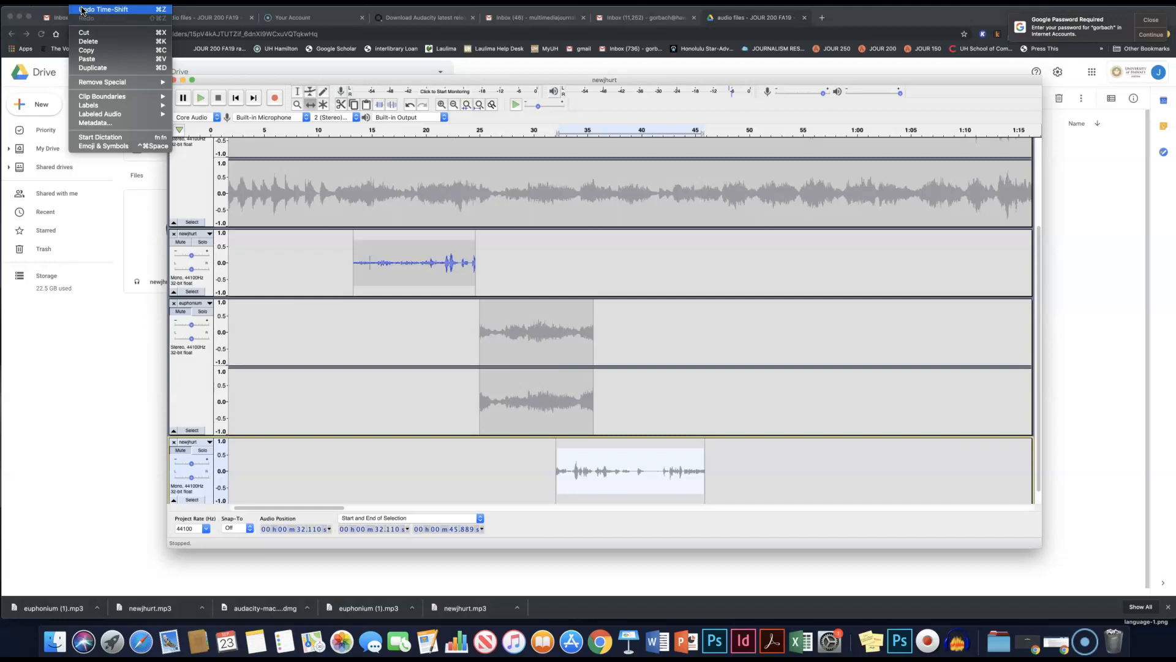
click(82, 9)
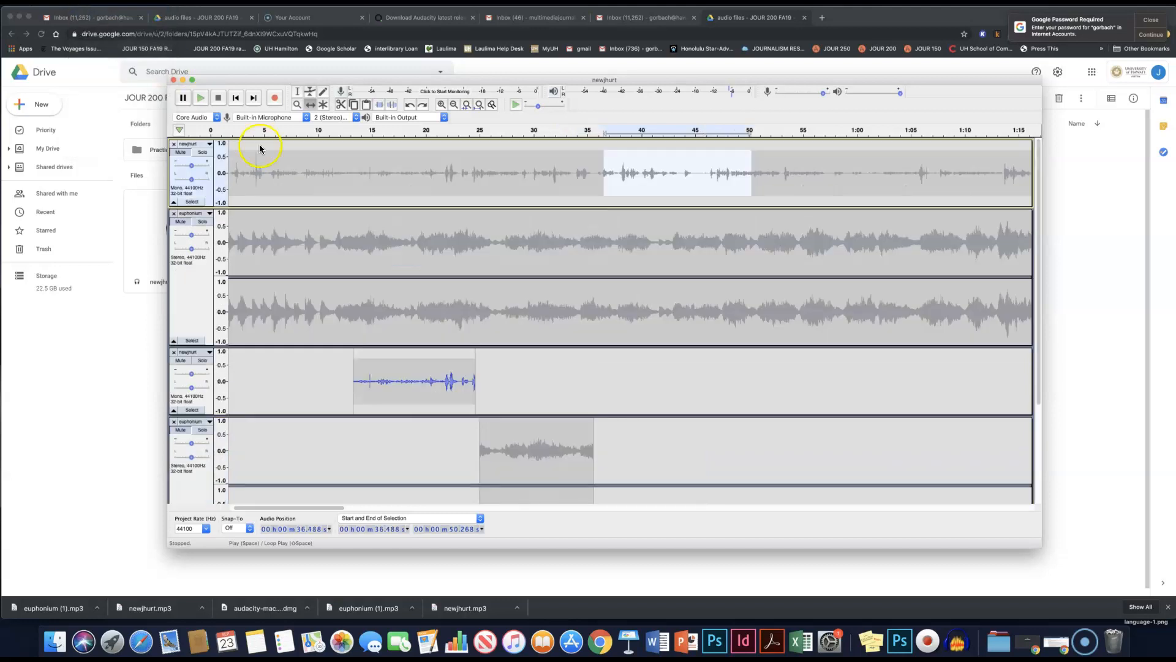
scroll(681, 162, down, 5)
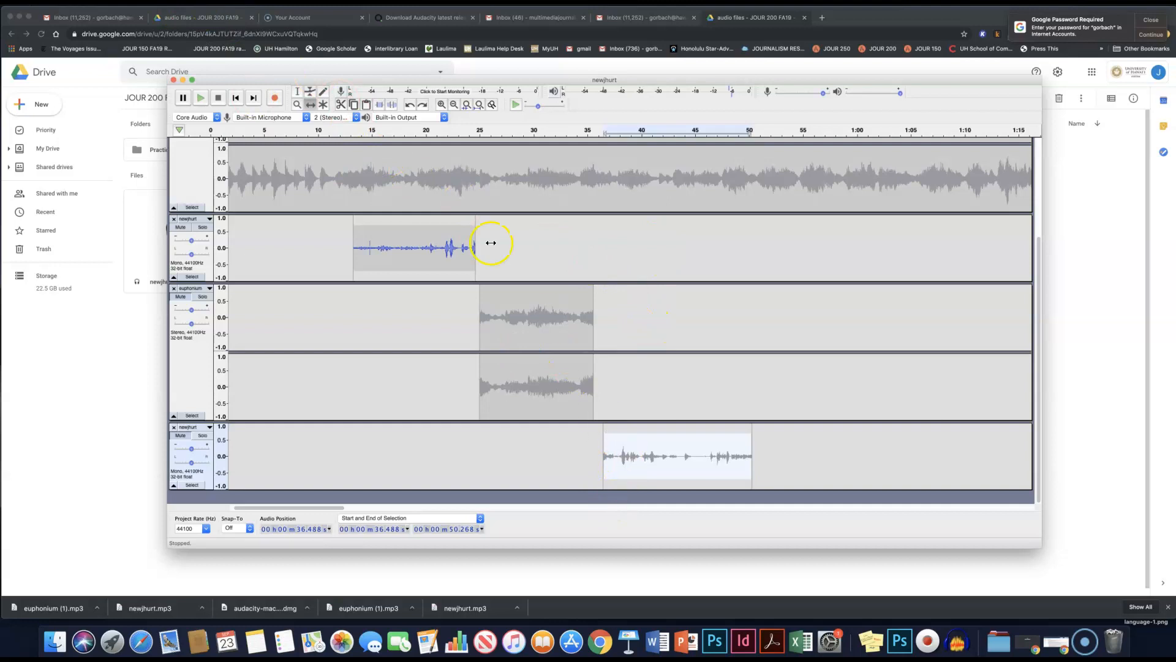
click(85, 2)
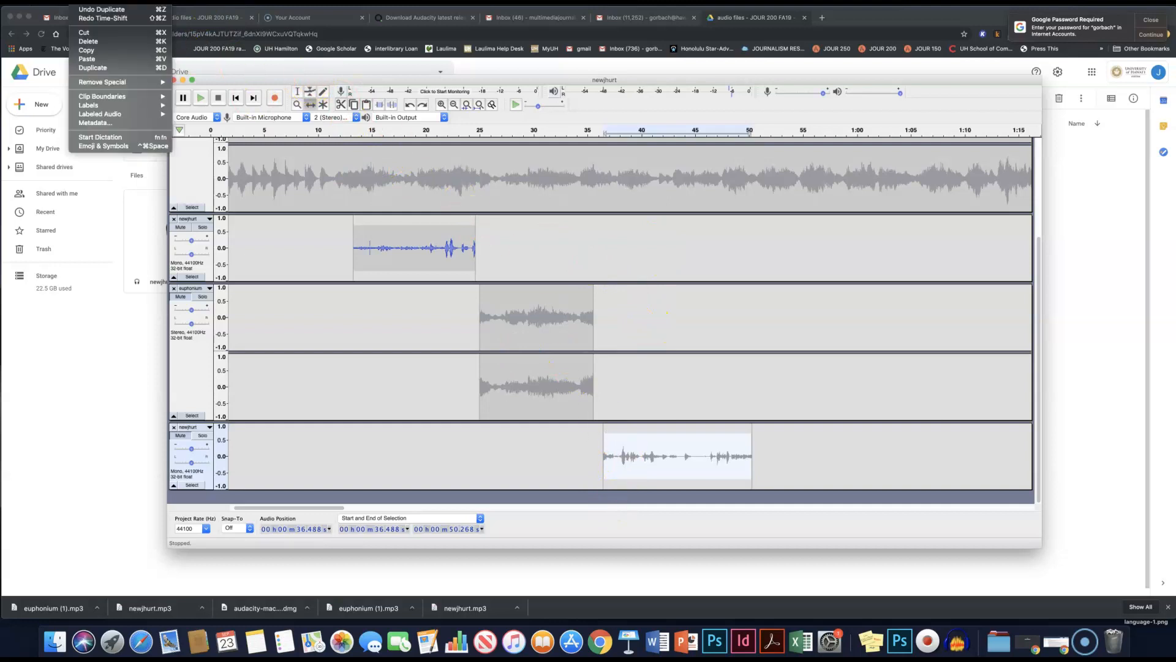
click(88, 10)
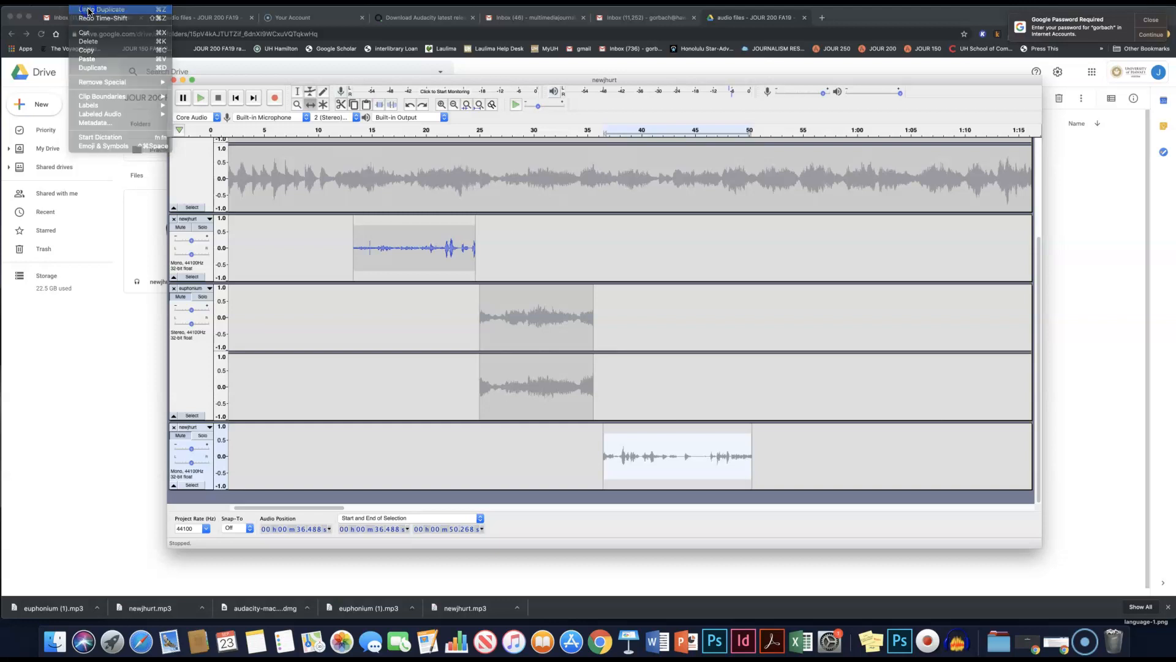
scroll(582, 419, down, 5)
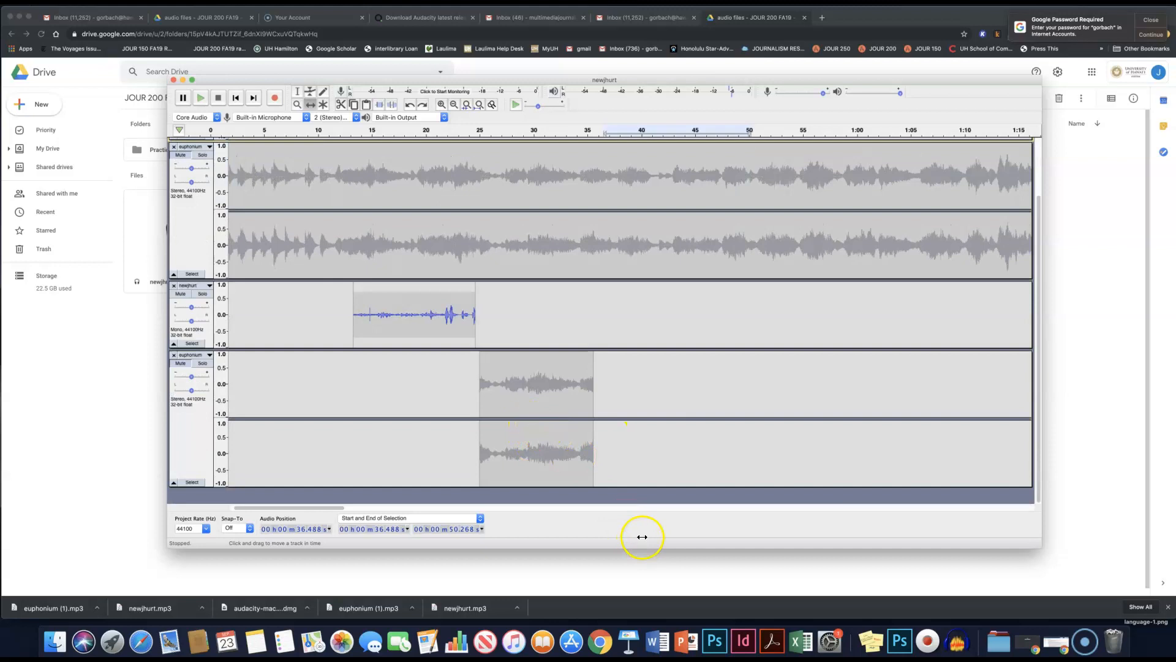
scroll(630, 428, up, 5)
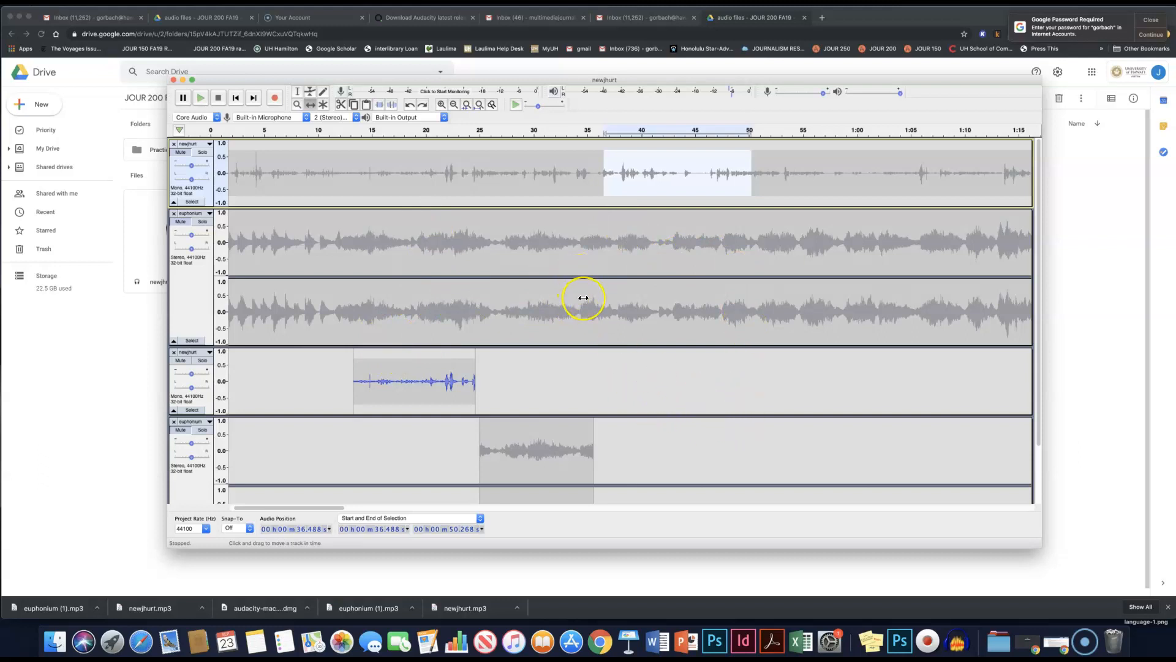
scroll(583, 297, down, 3)
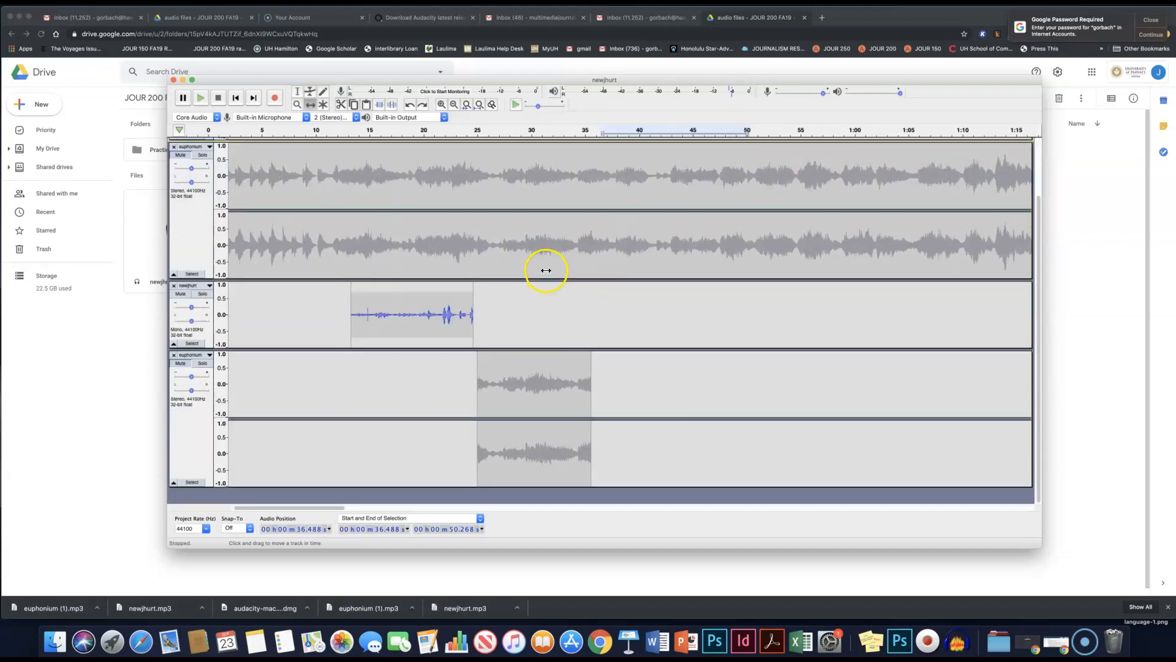
scroll(546, 270, up, 3)
scroll(546, 270, down, 3)
scroll(546, 270, up, 3)
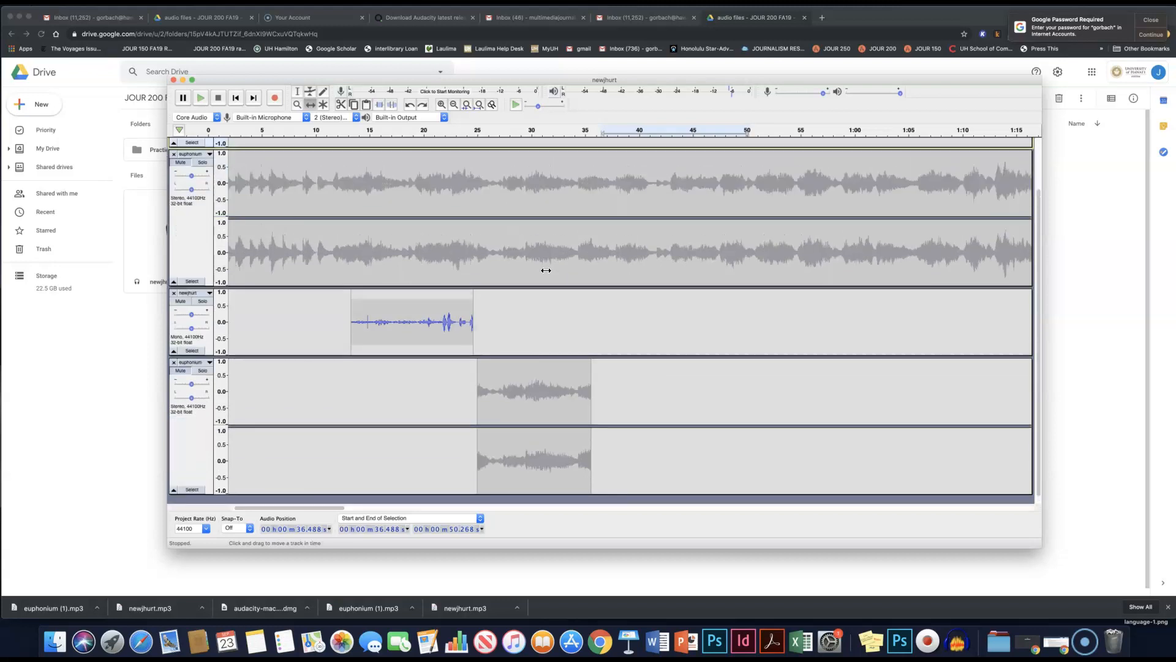
scroll(545, 270, down, 3)
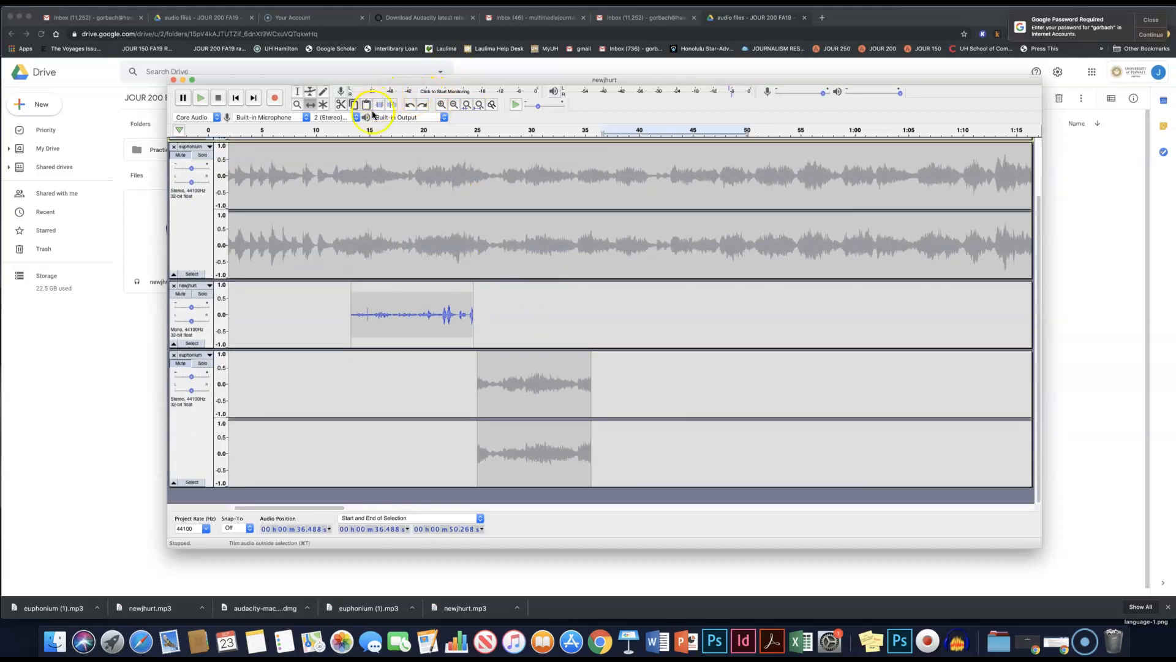
- Add Envelope tool points to the newjhurt copy at about 16.5 s and 20 s, lowering the volume around 16.5 s
click(311, 92)
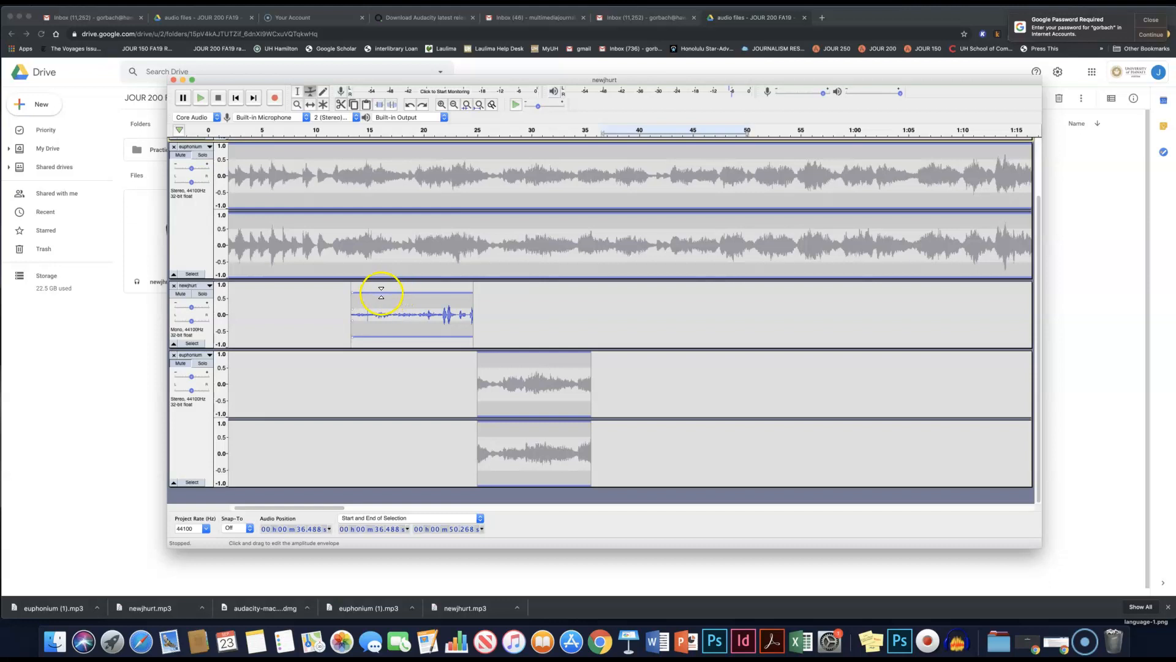
click(420, 293)
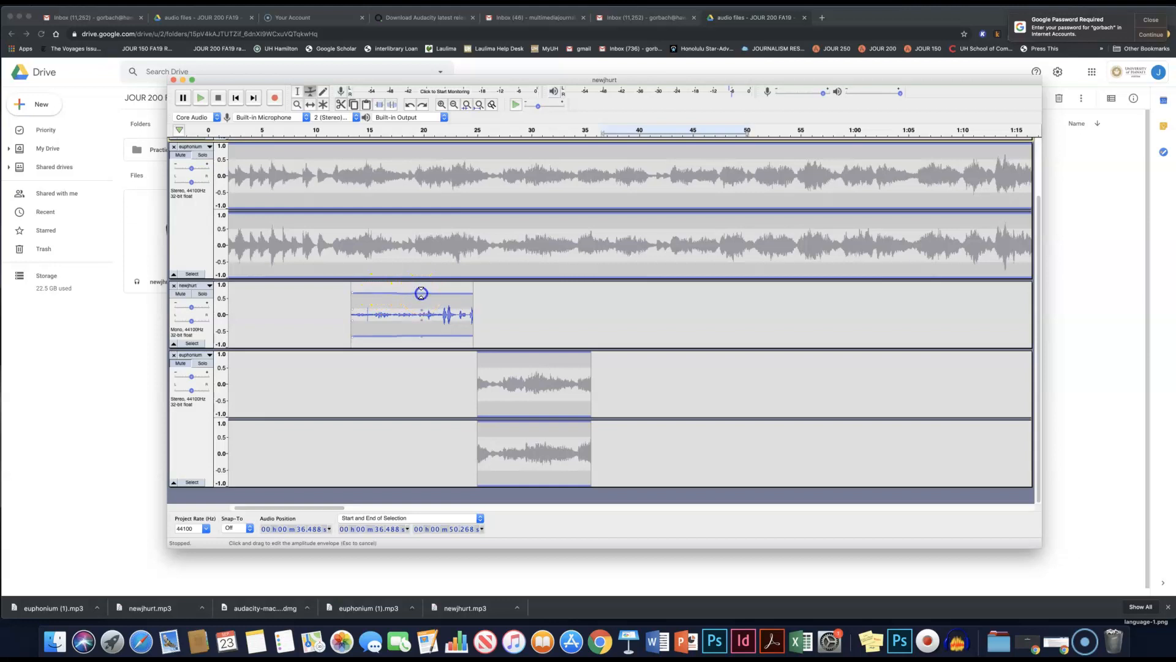
click(385, 293)
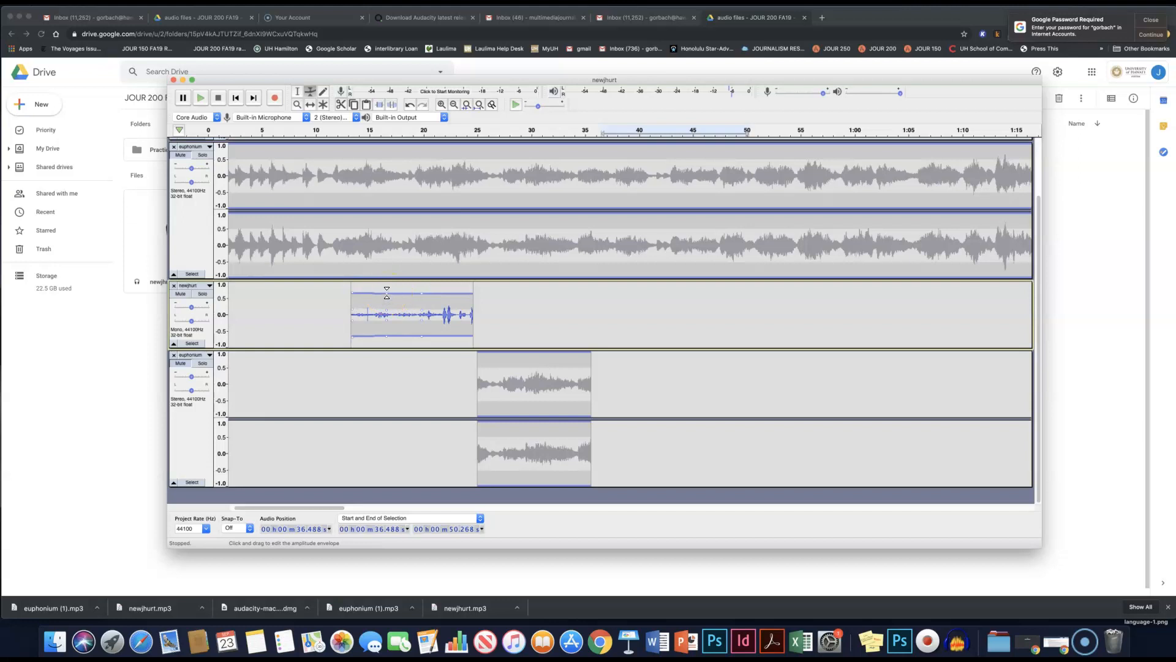
drag(387, 293, 386, 305)
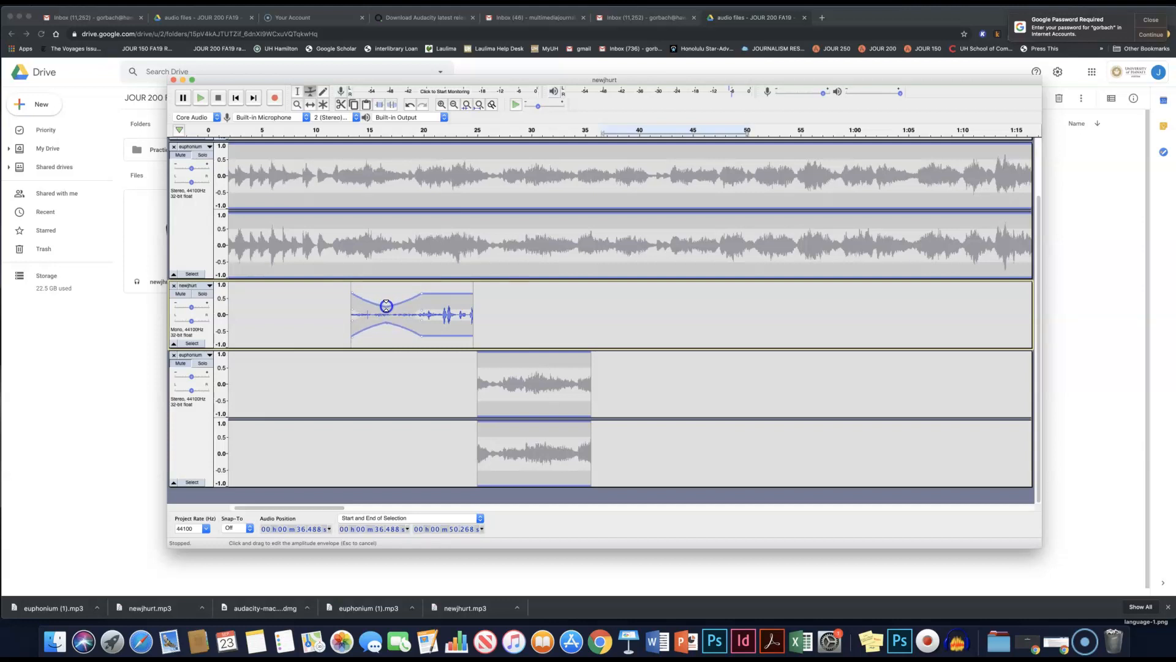
drag(385, 306, 388, 308)
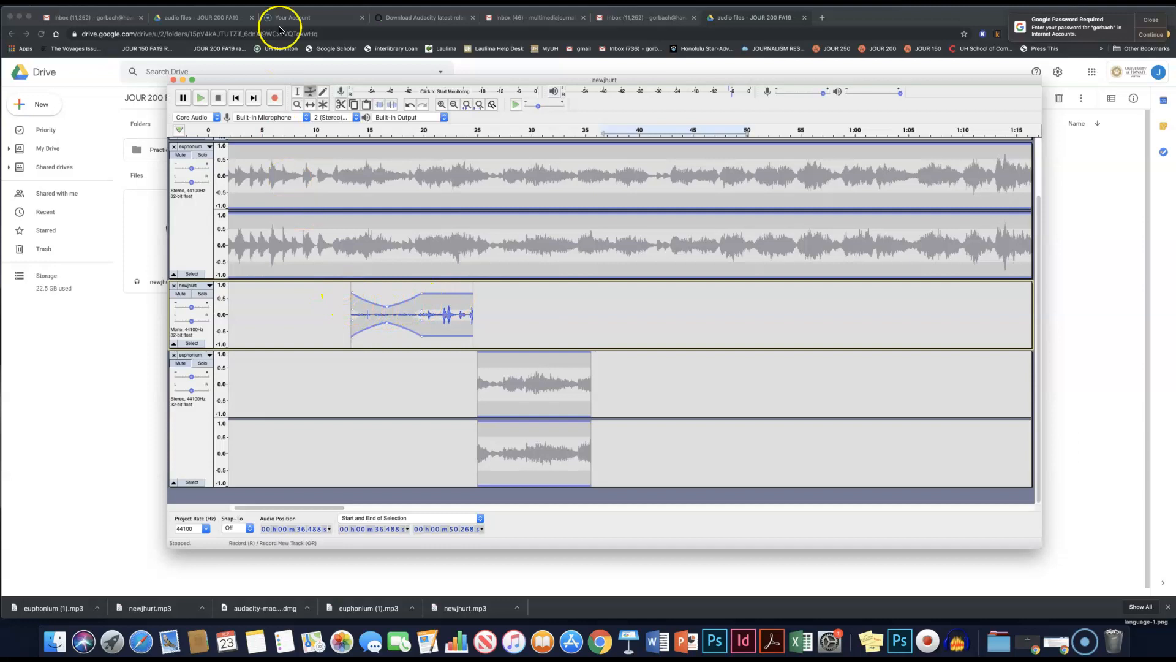
- Play the newjhurt copy from about 12 s to hear the volume dip, and stop playback
click(298, 91)
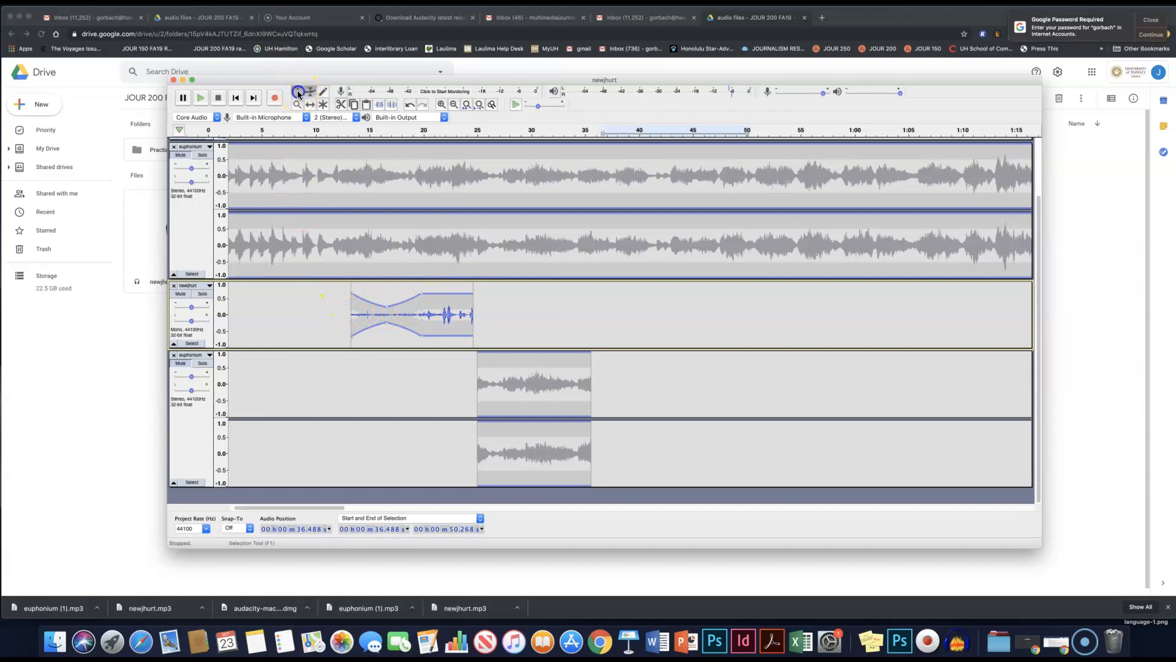
click(337, 304)
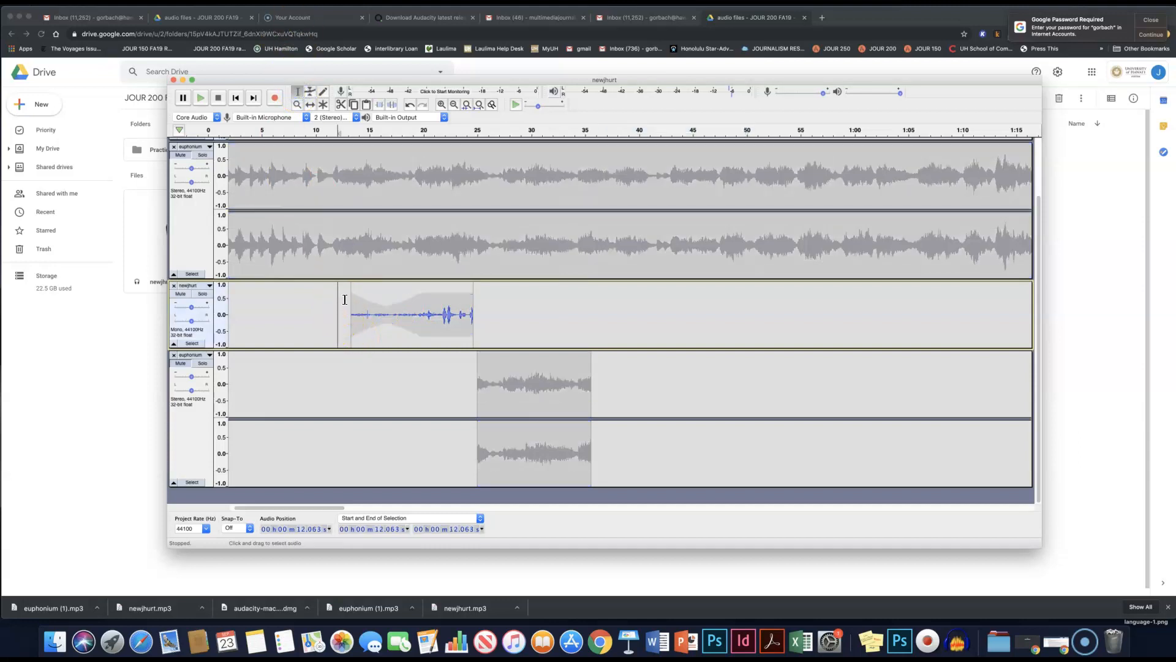
key(space)
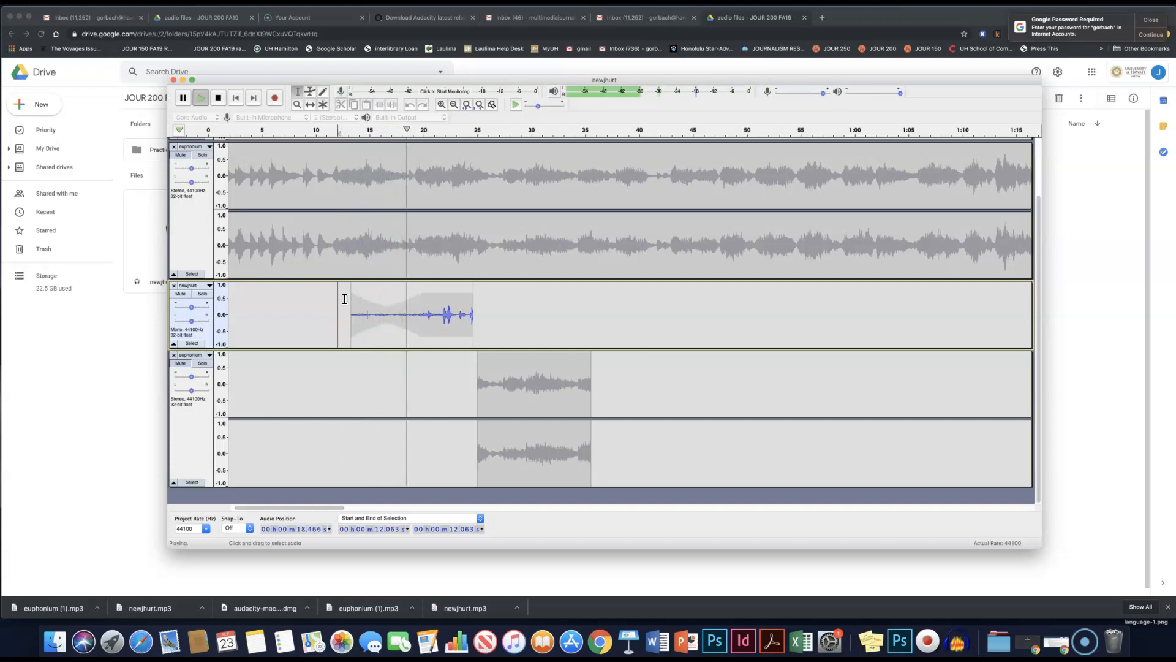
click(355, 340)
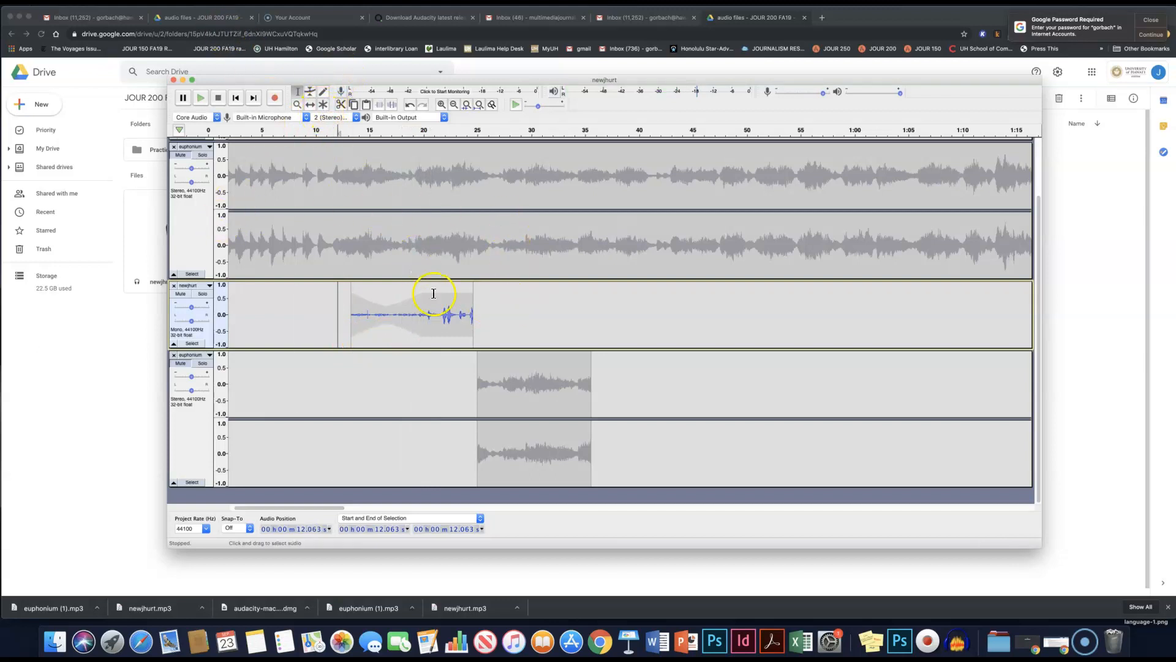
- Add Envelope tool points to the euphonium copy at about 27 s and 30.5 s, pulling the volume down sharply around 27 s
click(311, 93)
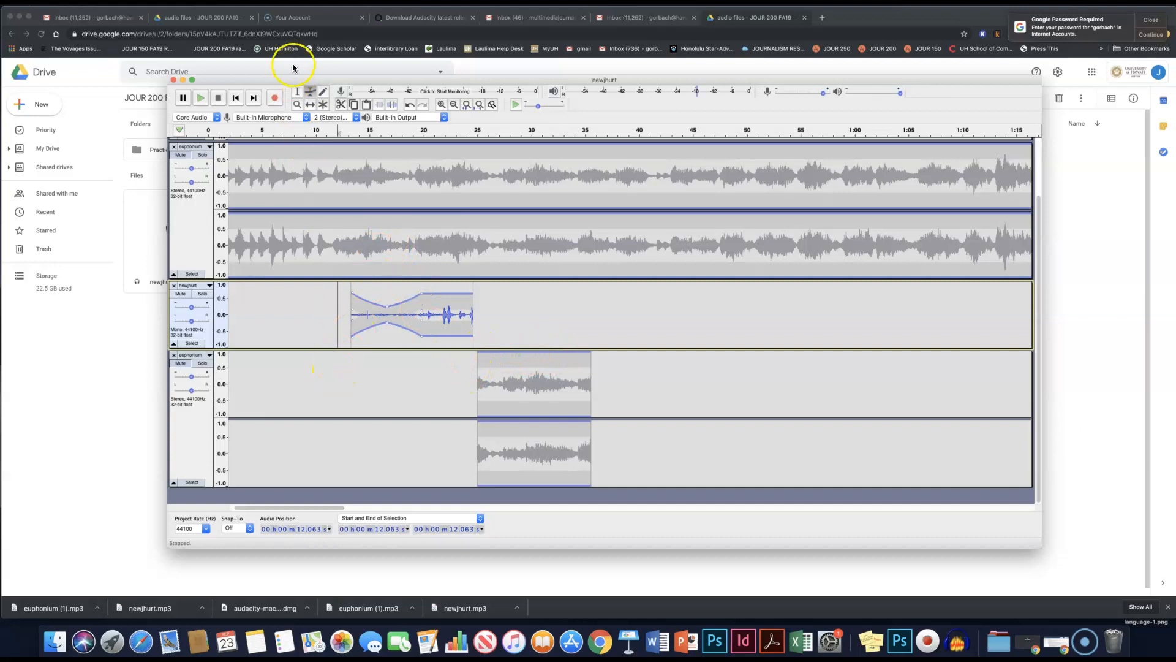
click(396, 367)
click(310, 91)
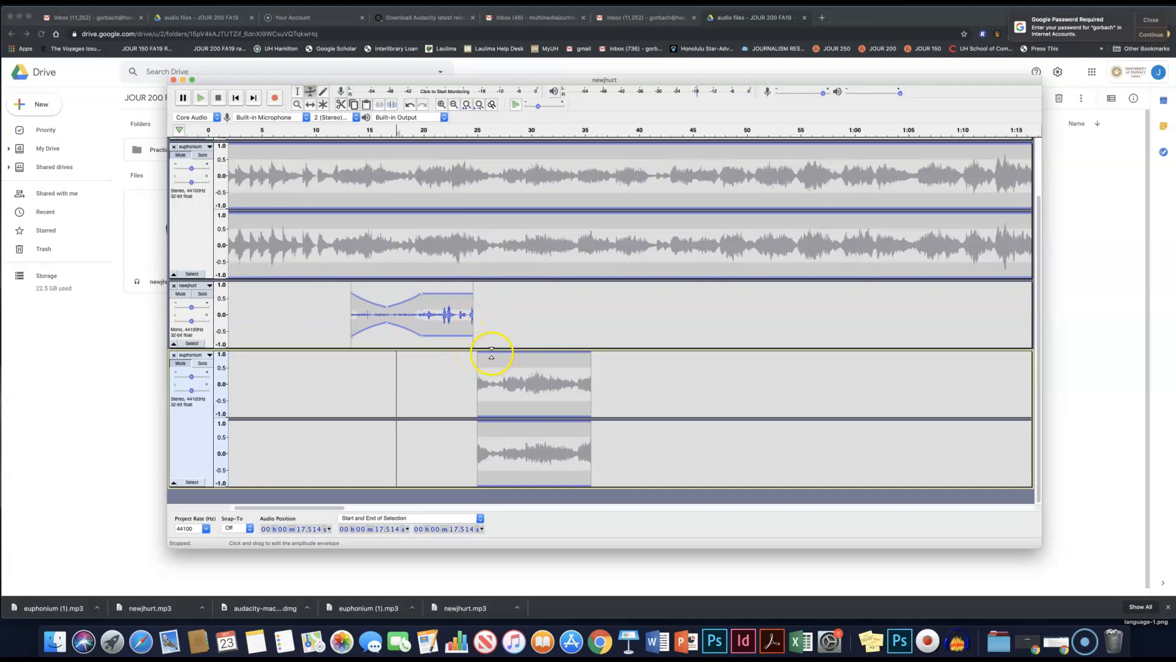
click(477, 352)
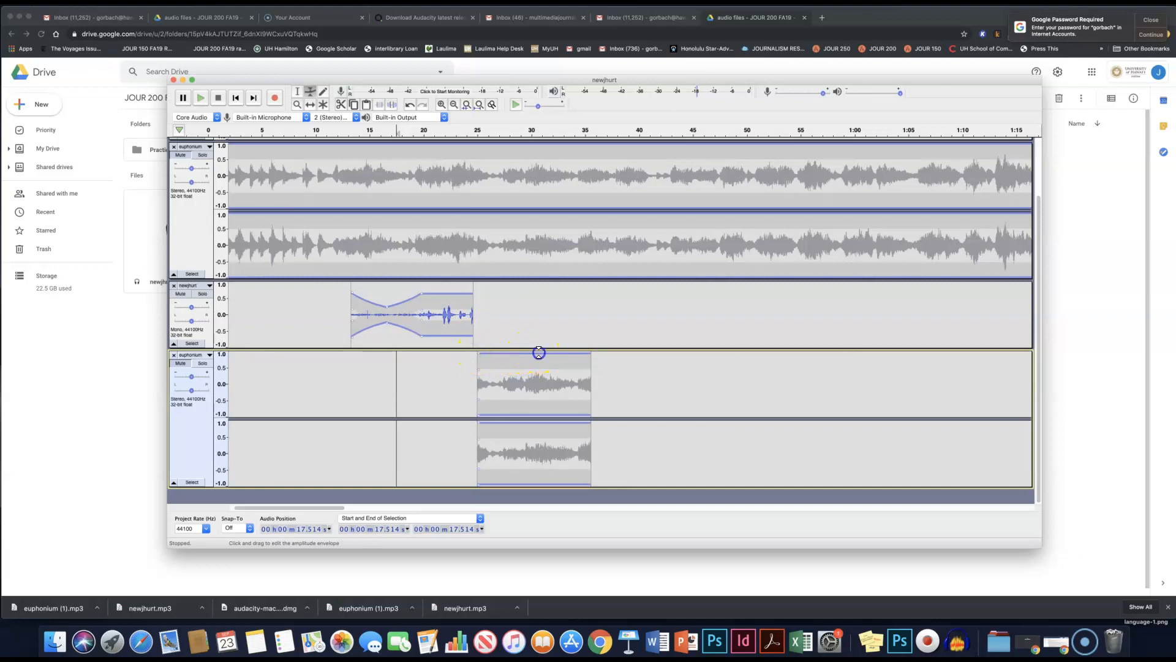
drag(538, 352, 518, 352)
click(506, 353)
drag(505, 352, 503, 383)
scroll(498, 370, up, 1)
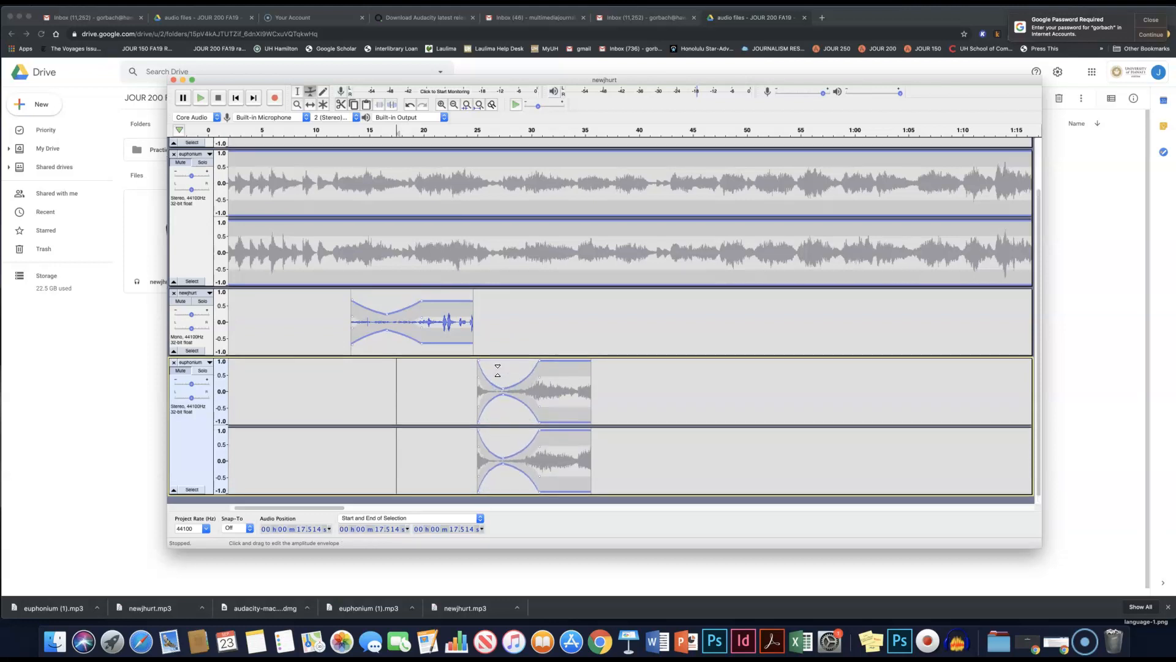
- Play the project from about 24.1 s to check the euphonium copy's volume dip, and stop playback
click(297, 92)
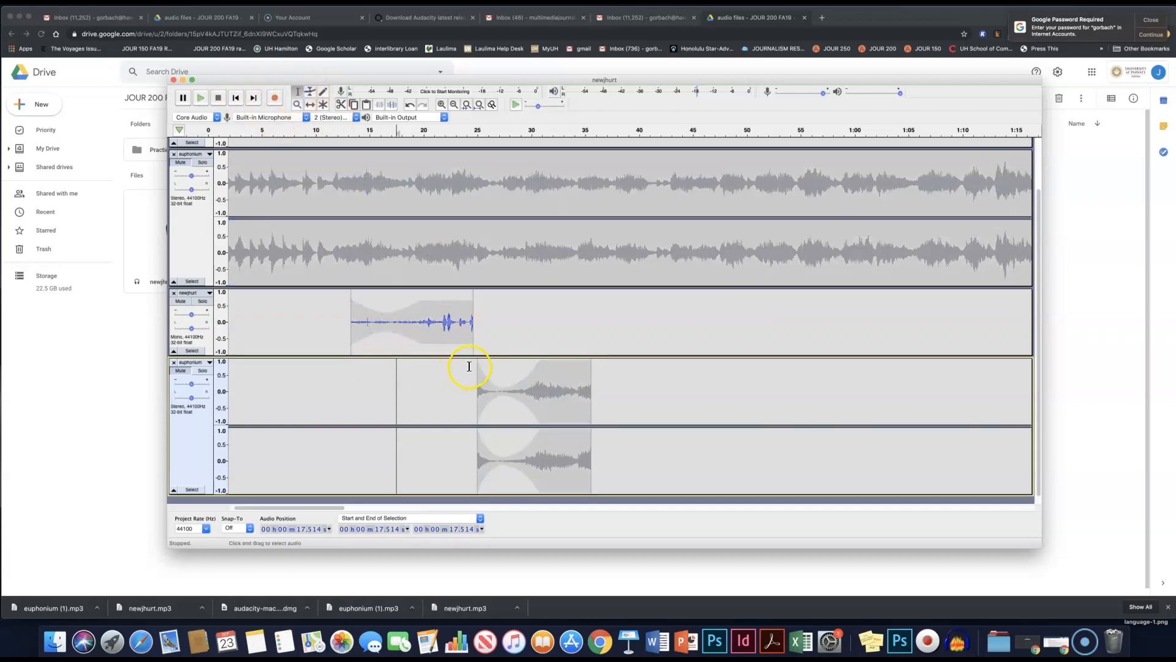
click(467, 367)
key(space)
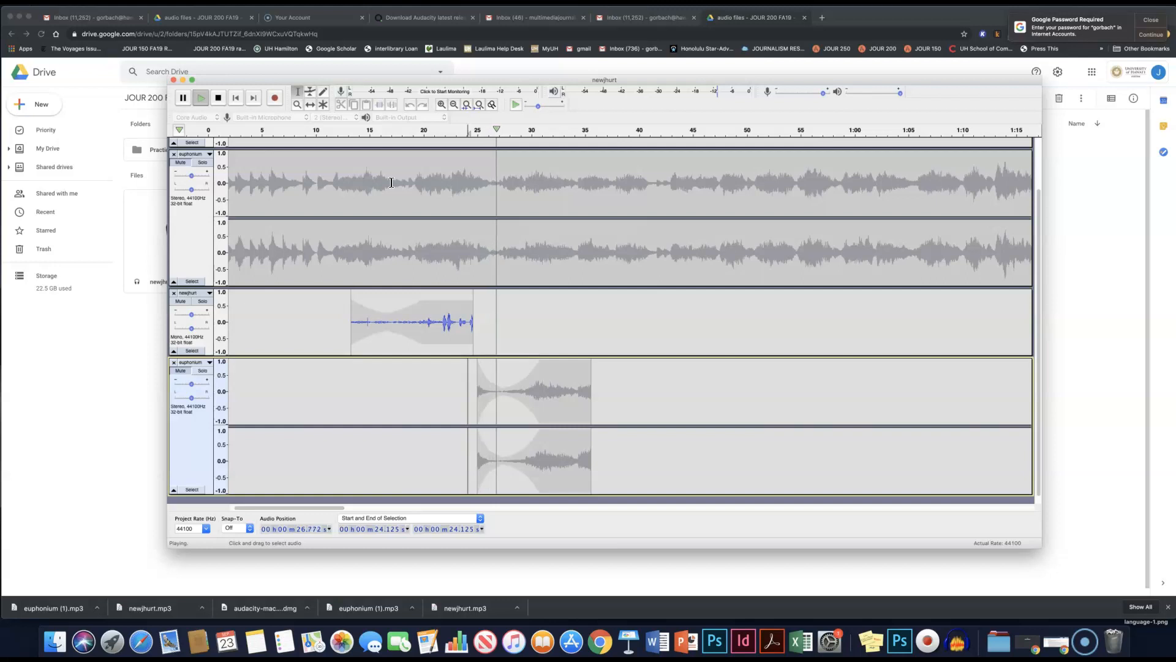
key(space)
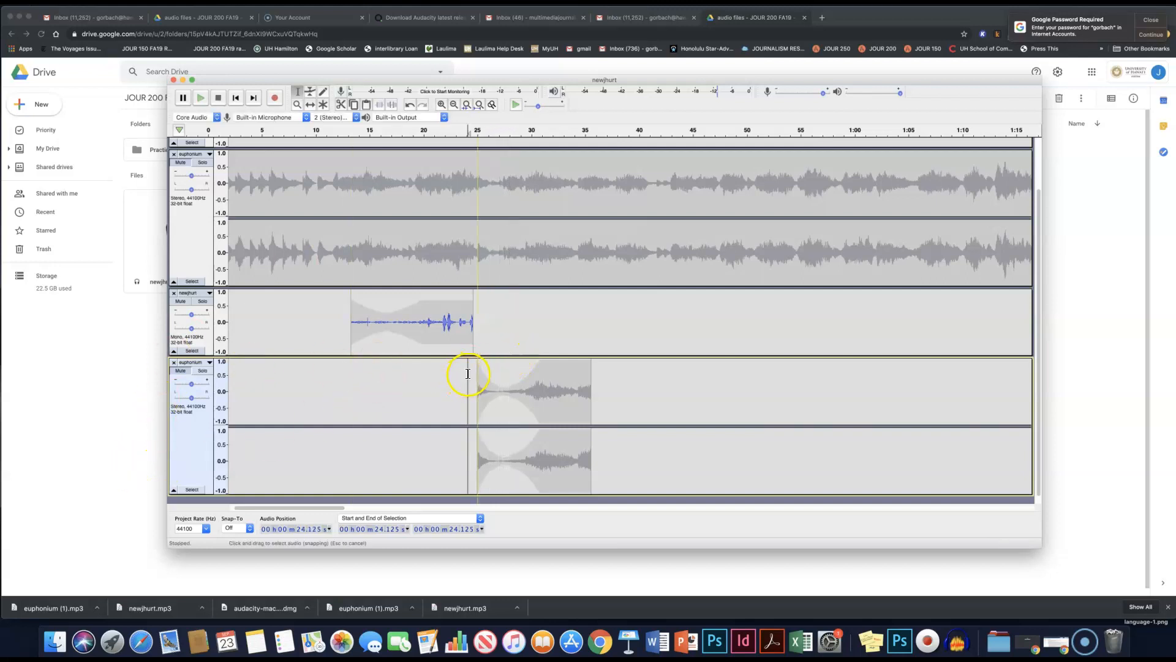
- Solo the euphonium copy and play it from about 23.9 s, stopping after the volume dip
click(465, 373)
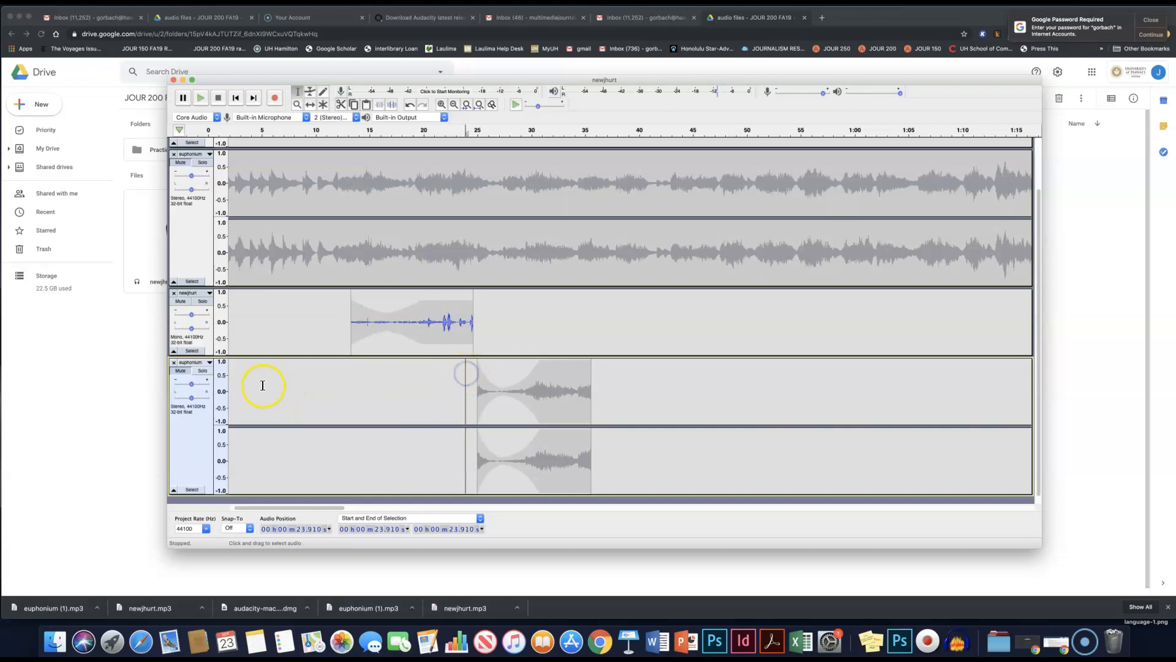
click(180, 302)
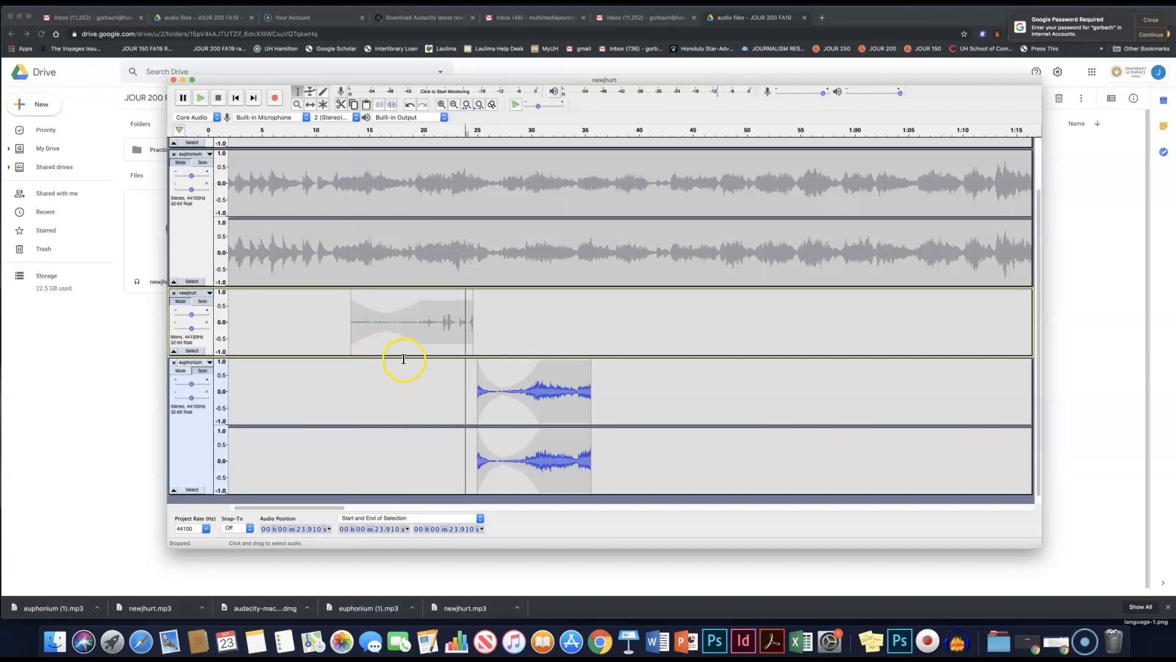
key(space)
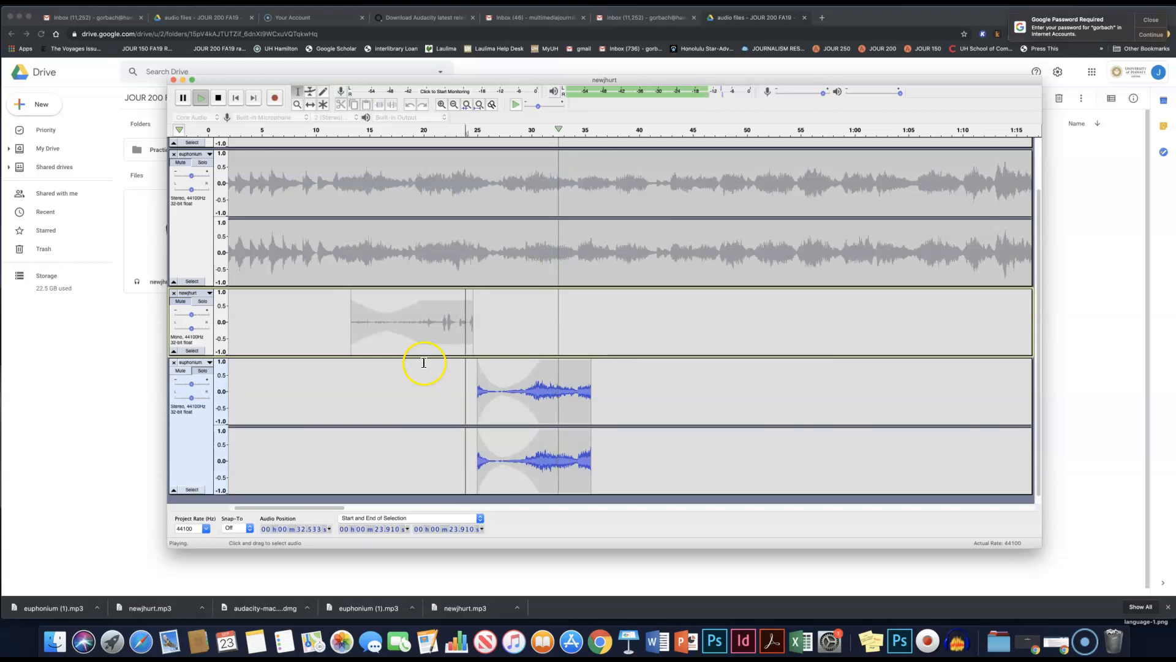
key(space)
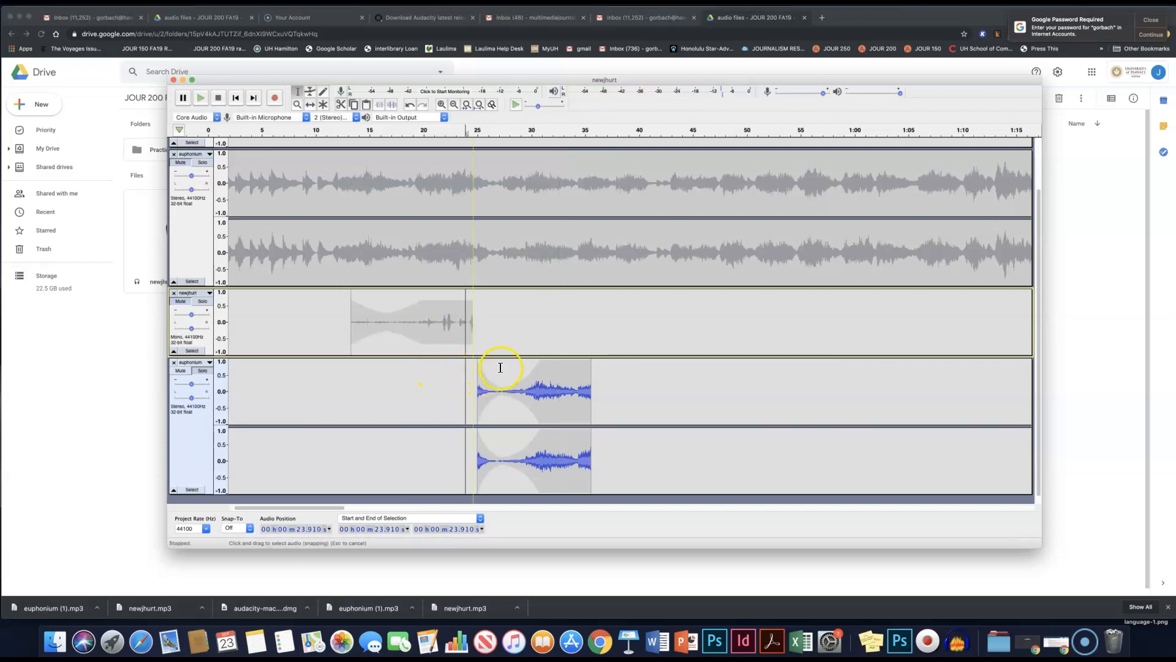
- Lower the euphonium copy's envelope dip near 27 s down to silence and play the result
click(305, 91)
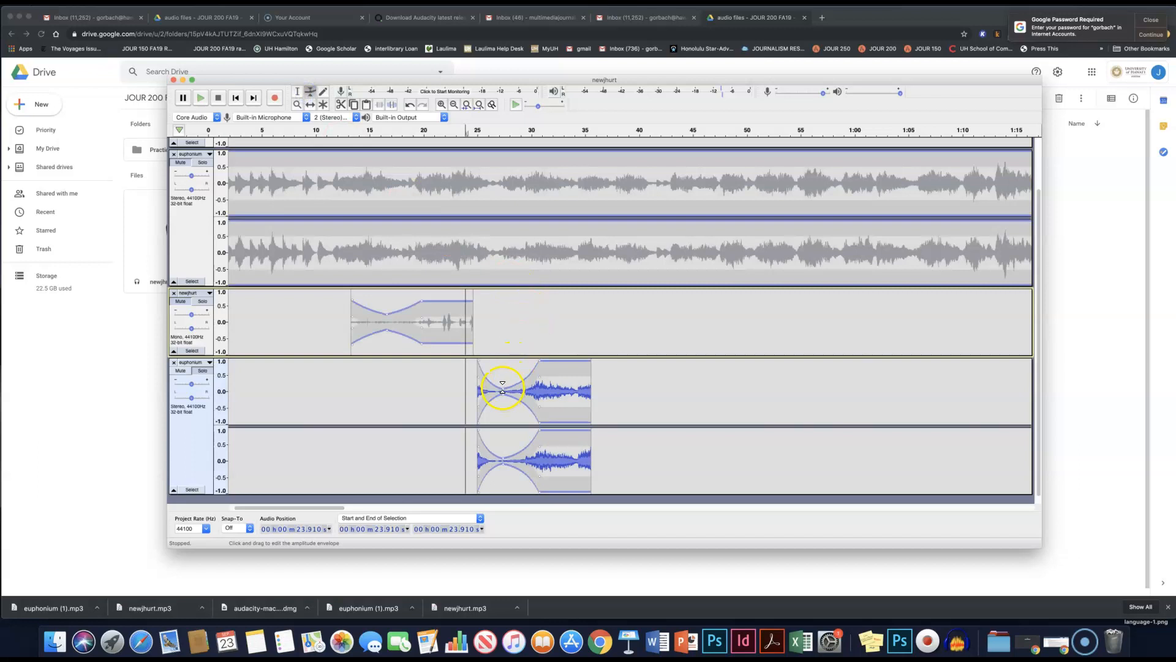
drag(502, 389, 503, 390)
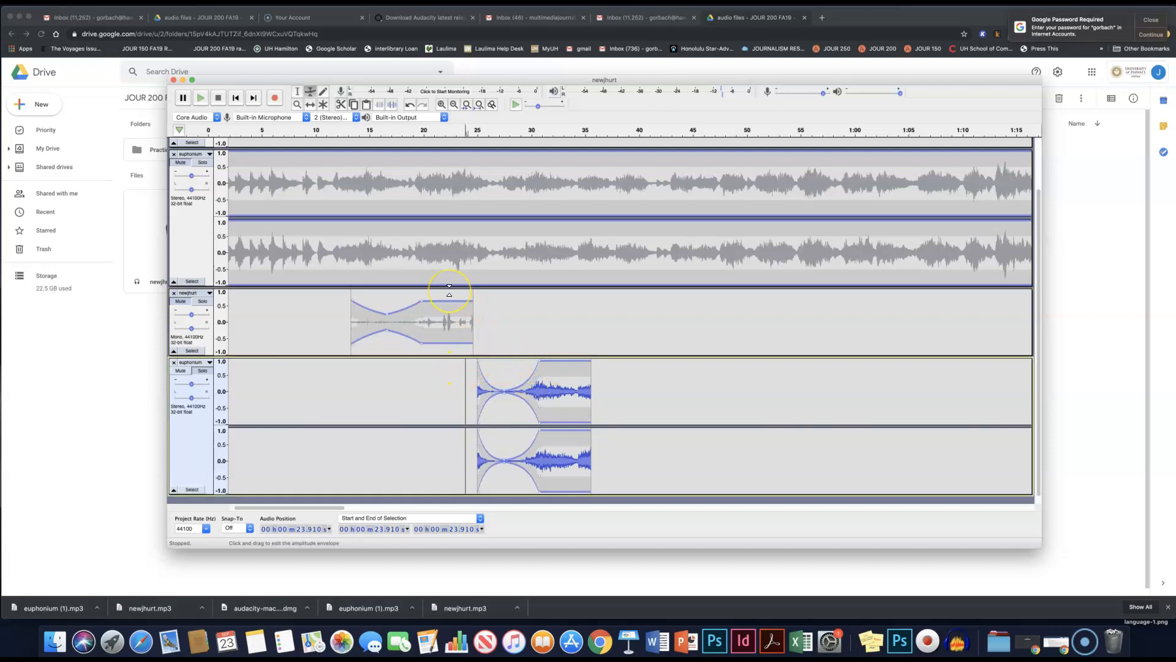
key(space)
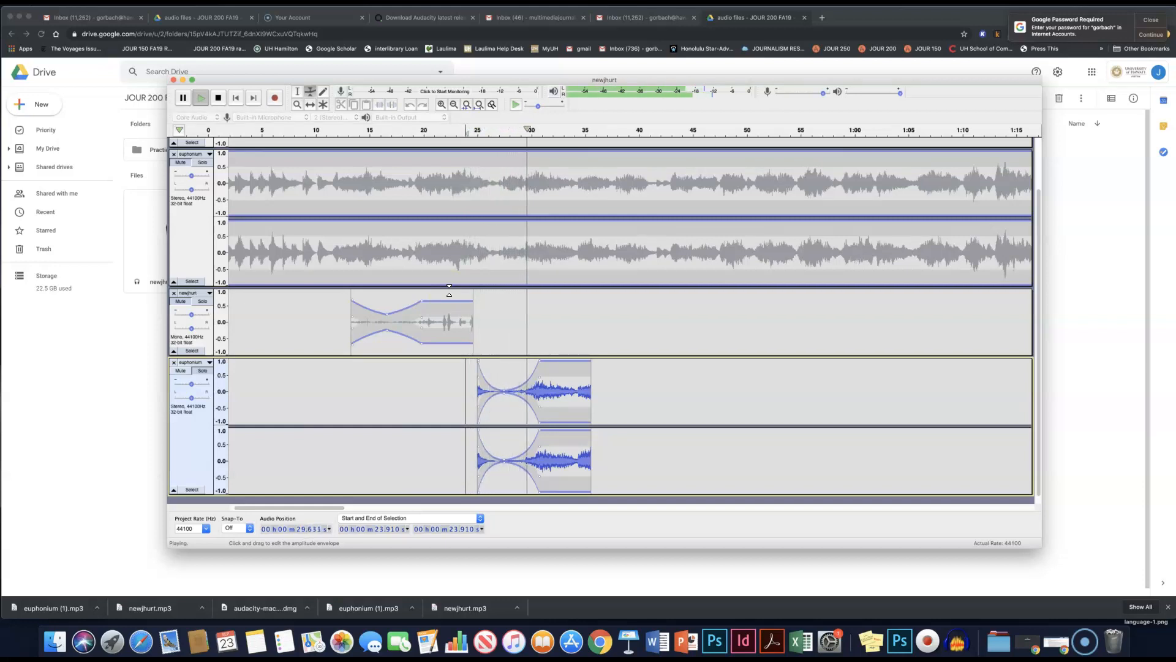
- Stop playback, fade the end of the euphonium copy down to silence with the Envelope tool, and play the result
key(space)
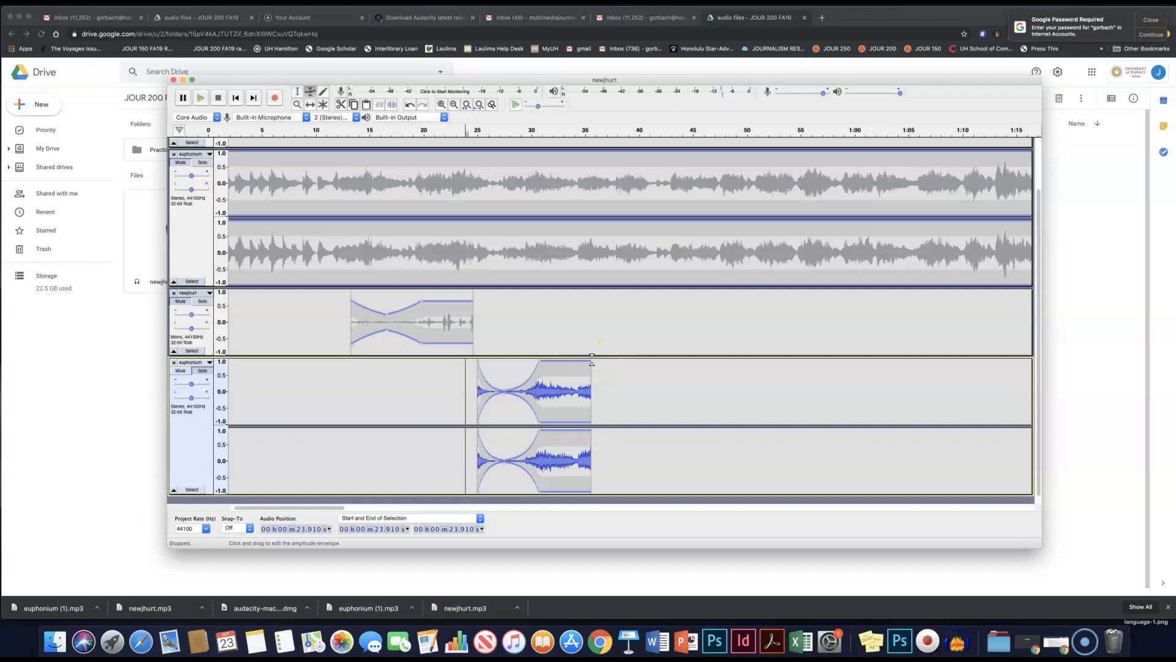
drag(588, 360, 589, 388)
scroll(512, 360, down, 1)
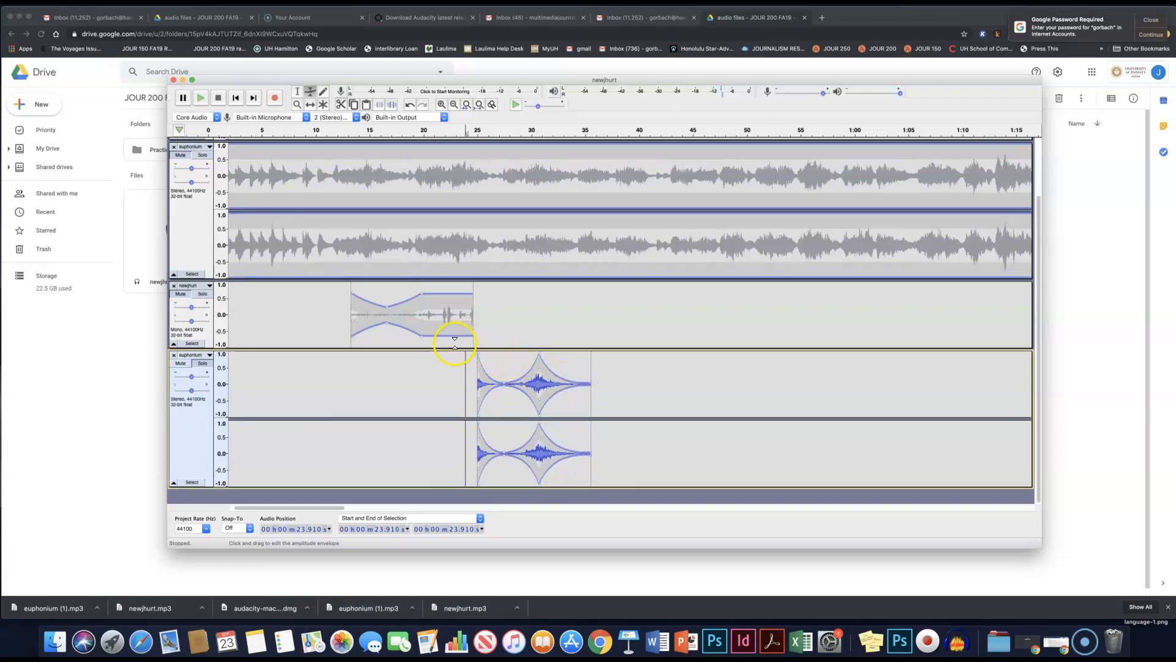
key(space)
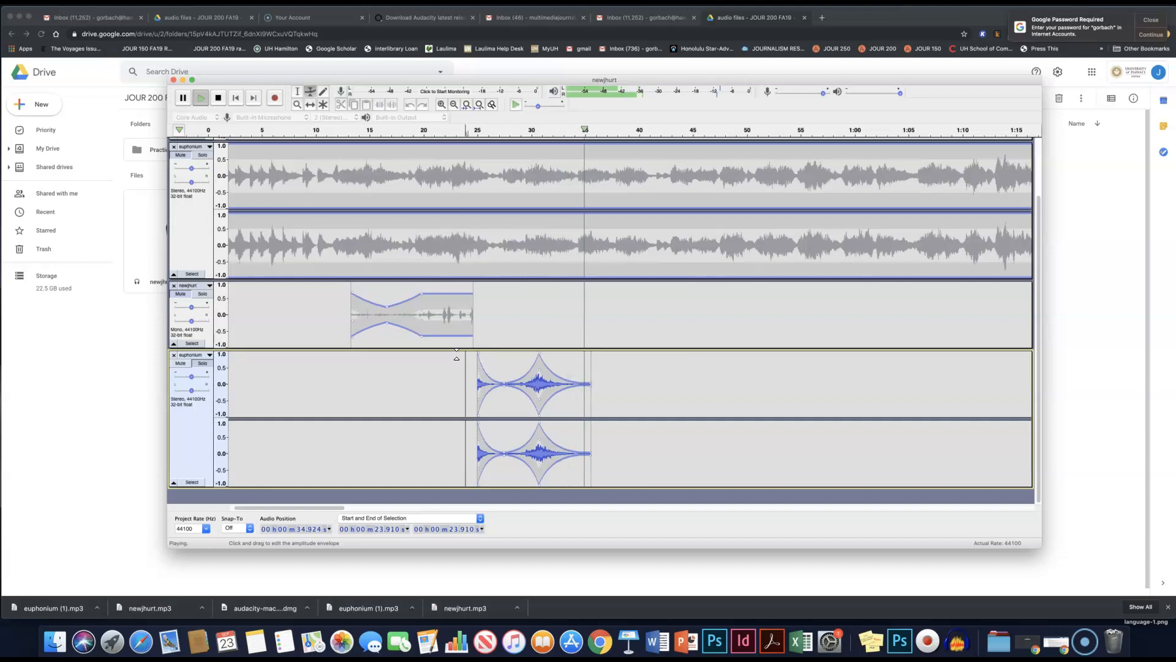
key(space)
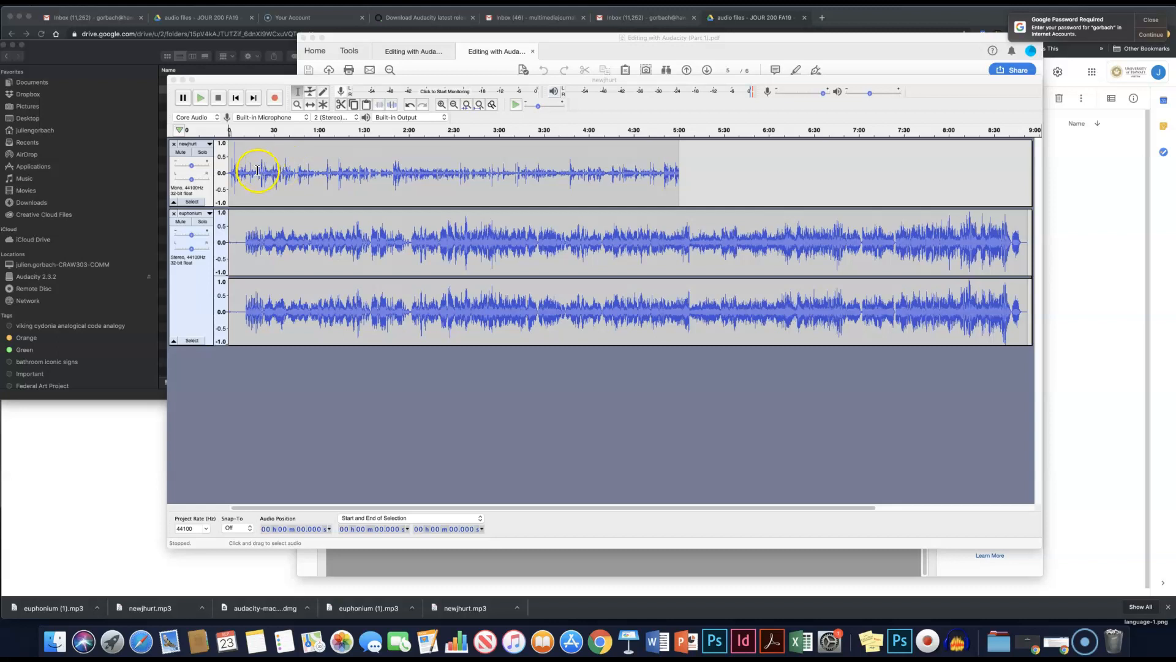
drag(257, 170, 301, 171)
scroll(361, 145, right, 1)
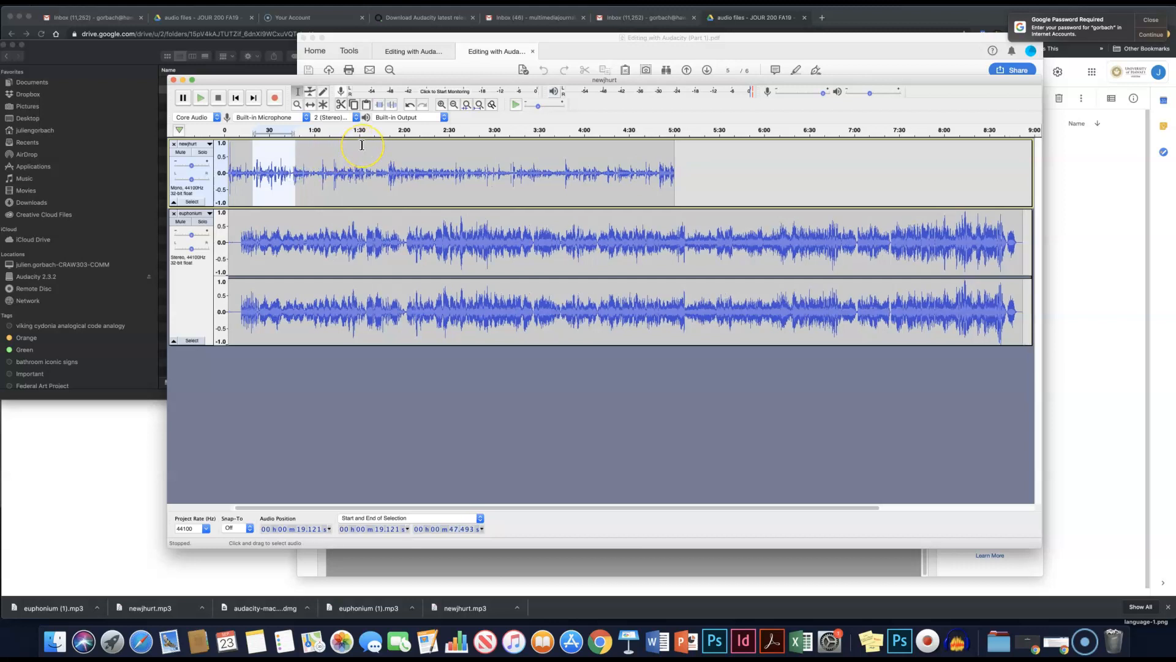
click(341, 164)
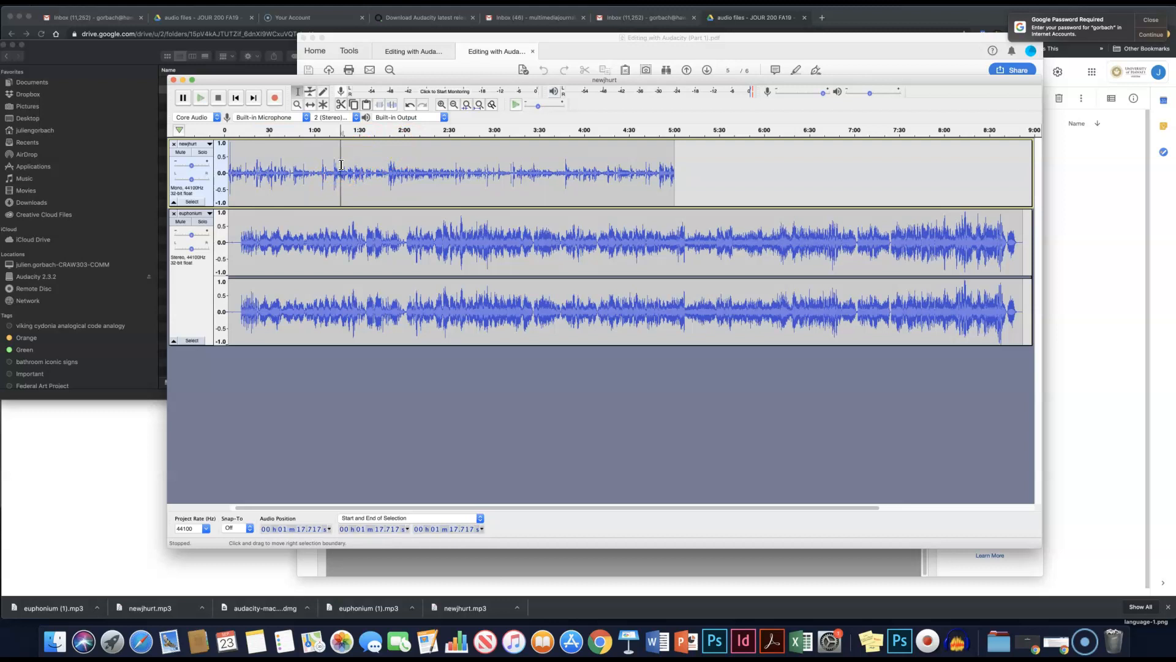
scroll(407, 341, left, 1)
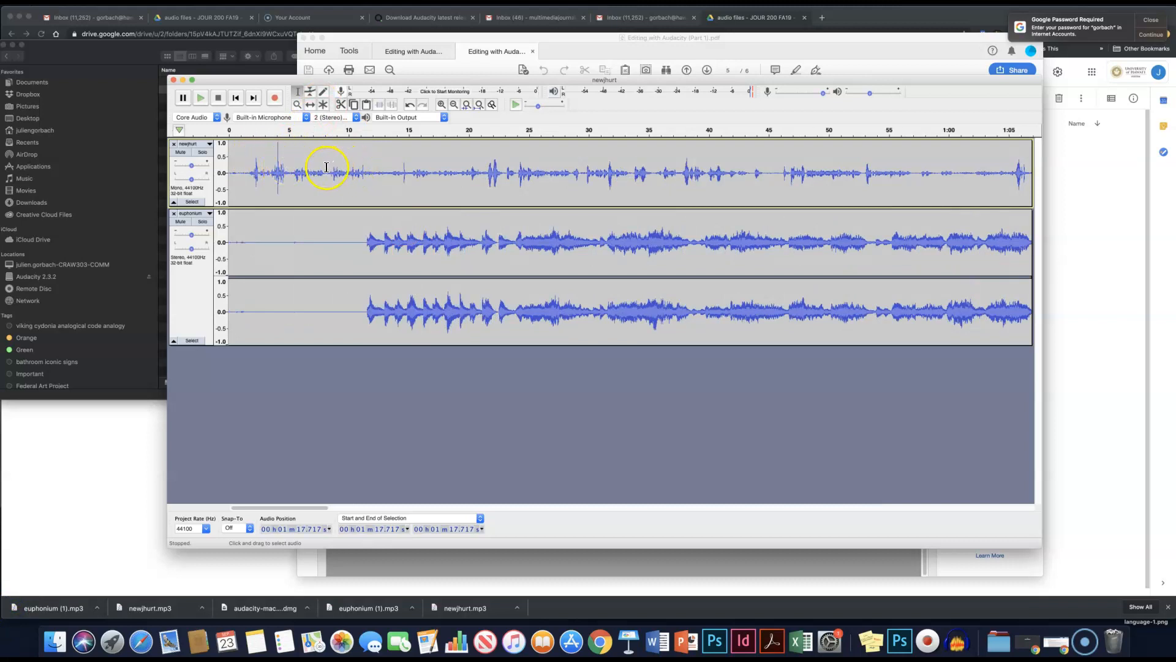
- Duplicate the newjhurt excerpt from about 8.1 s to 14.4 s and shift the copy to the start of the timeline
drag(324, 168, 427, 169)
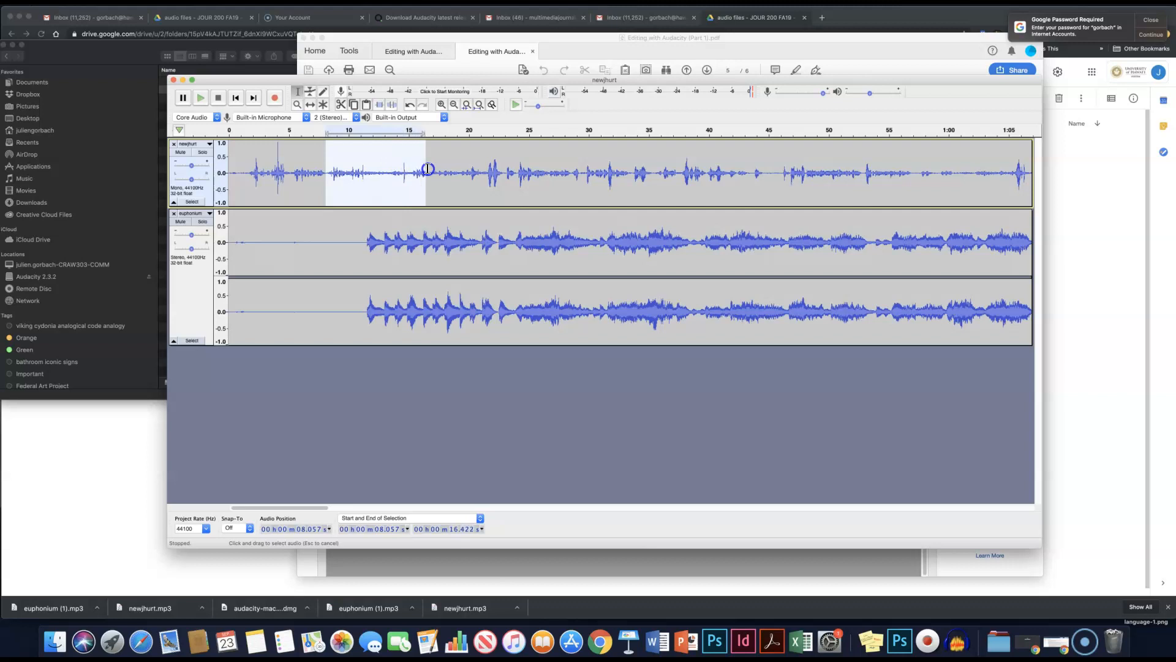
drag(420, 168, 399, 169)
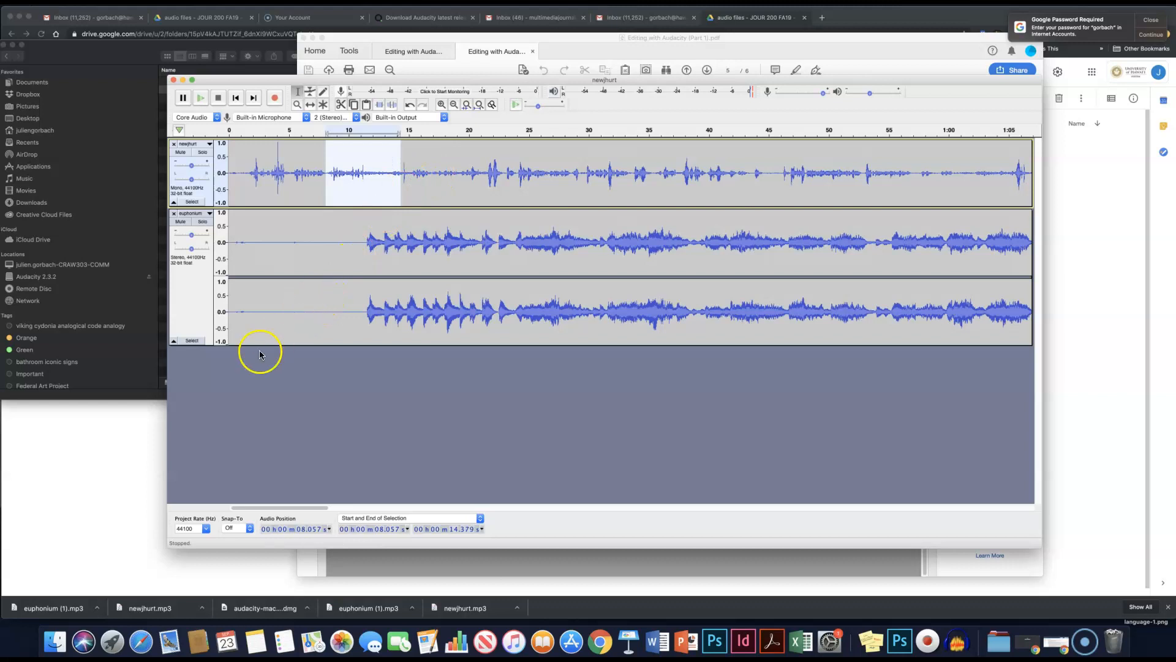
key(ctrl+d)
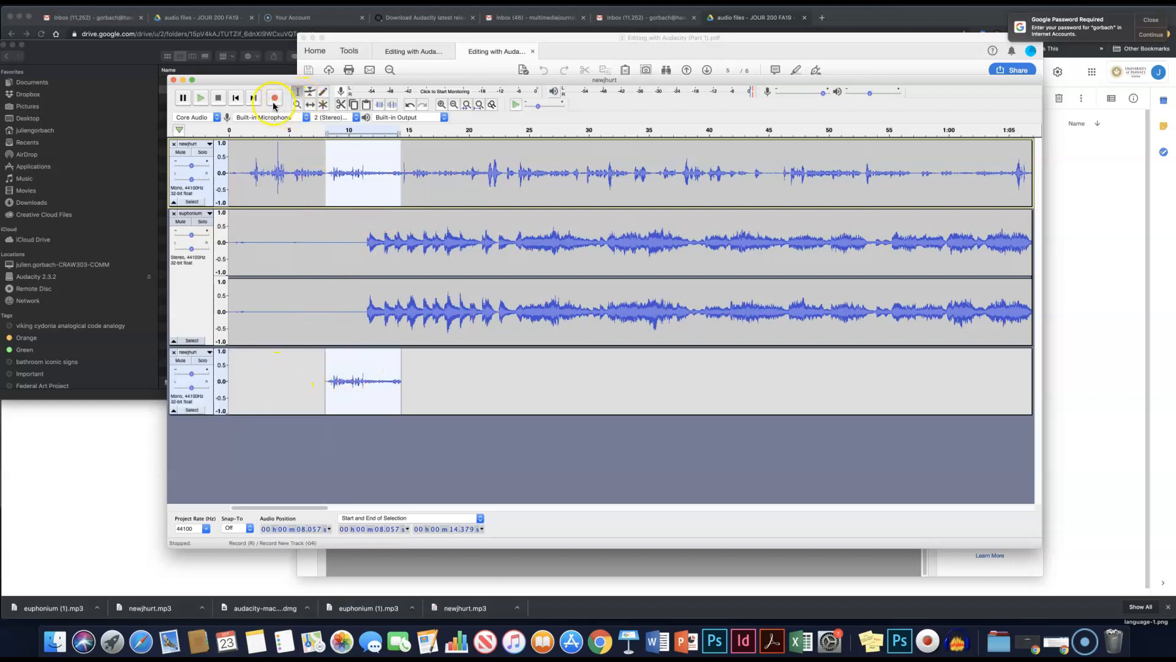
click(310, 92)
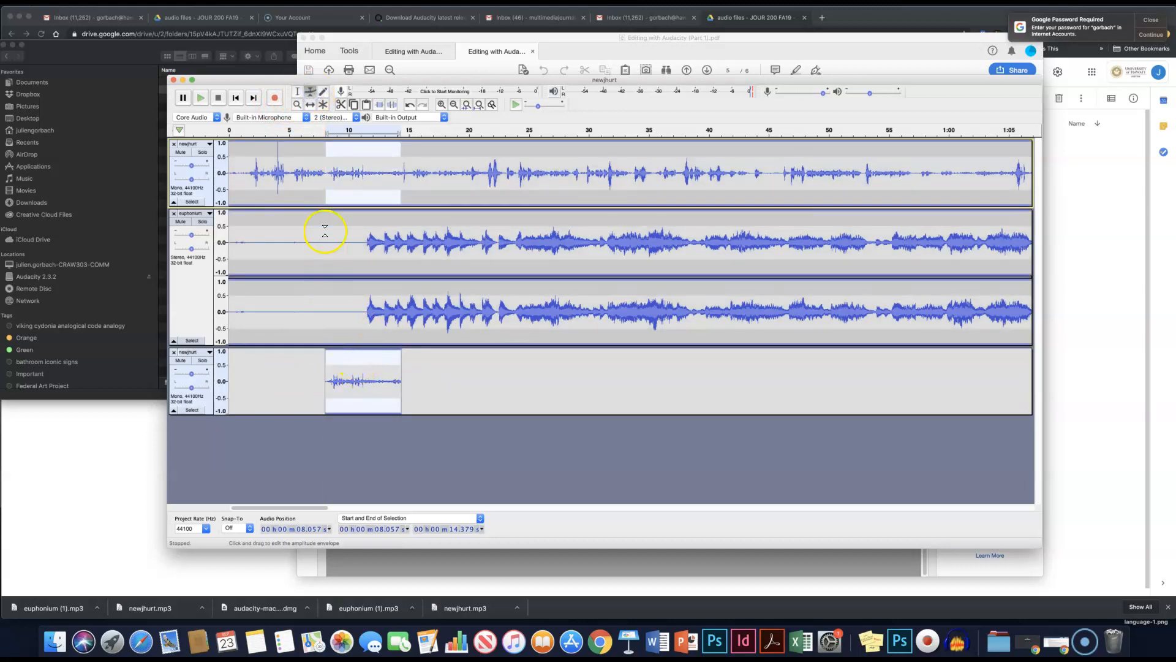
click(311, 104)
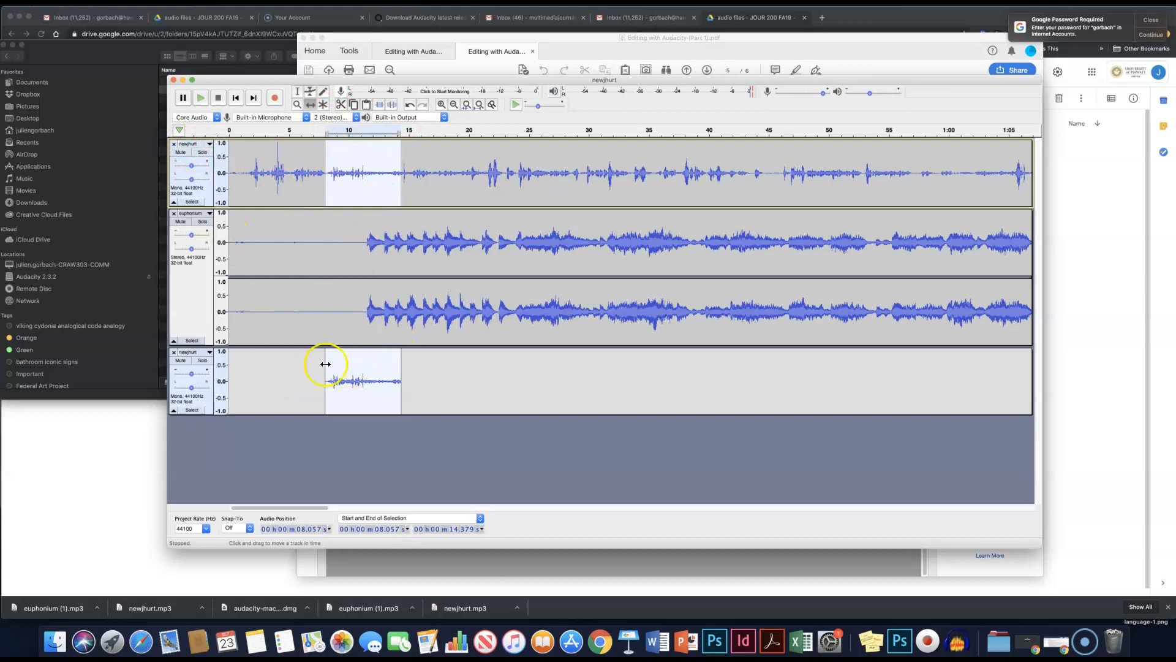
drag(332, 367, 230, 372)
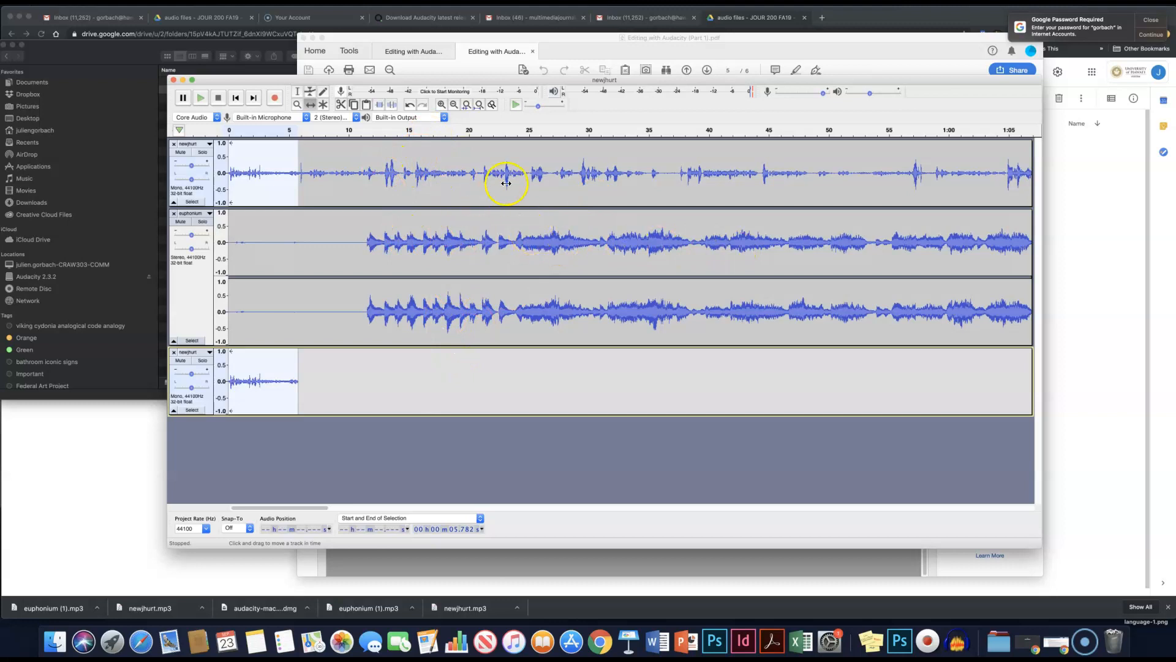
- Duplicate the euphonium excerpt from about 18.5 s to 26.9 s and shift the copy to start at about 5 s
click(298, 93)
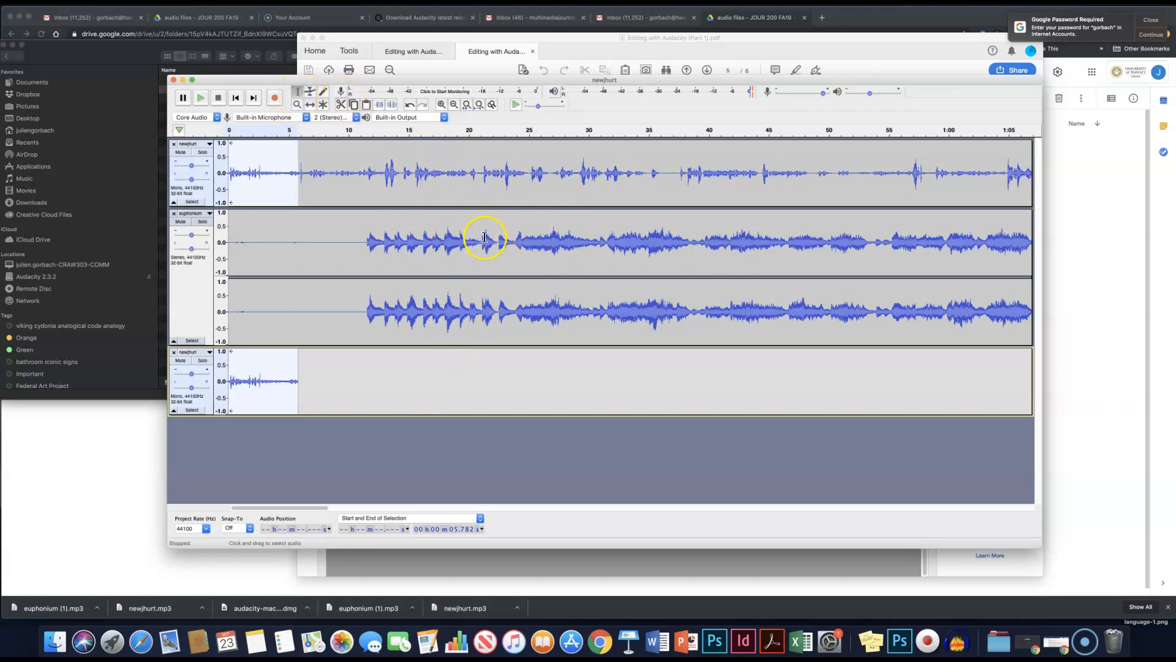
drag(451, 233, 551, 232)
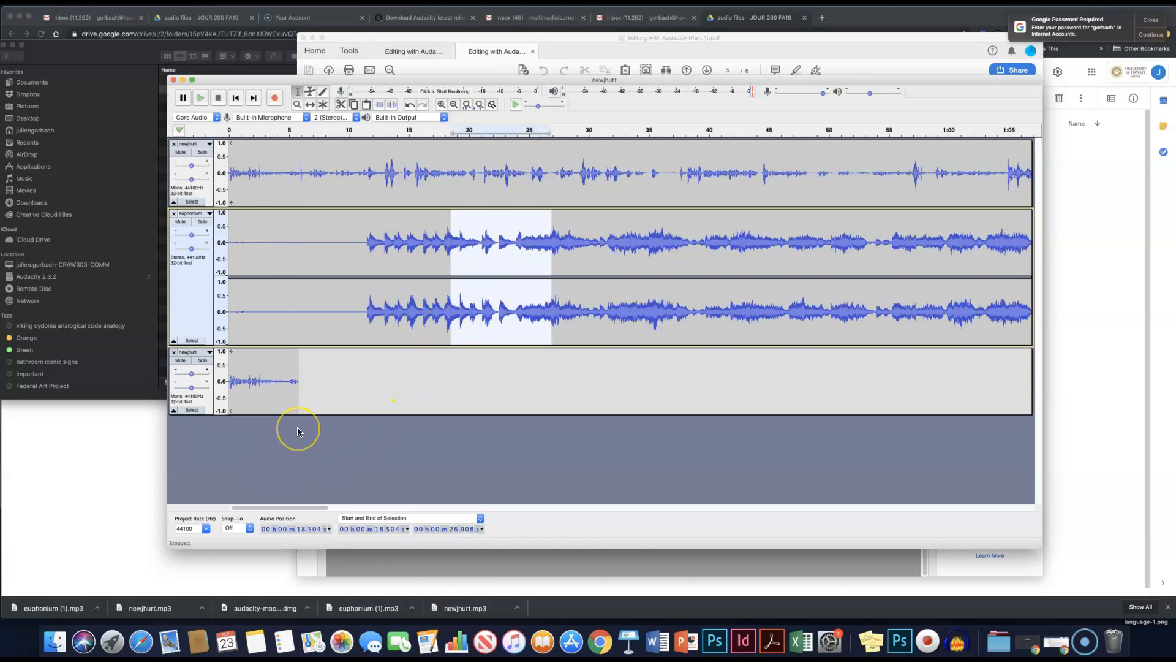
key(super+d)
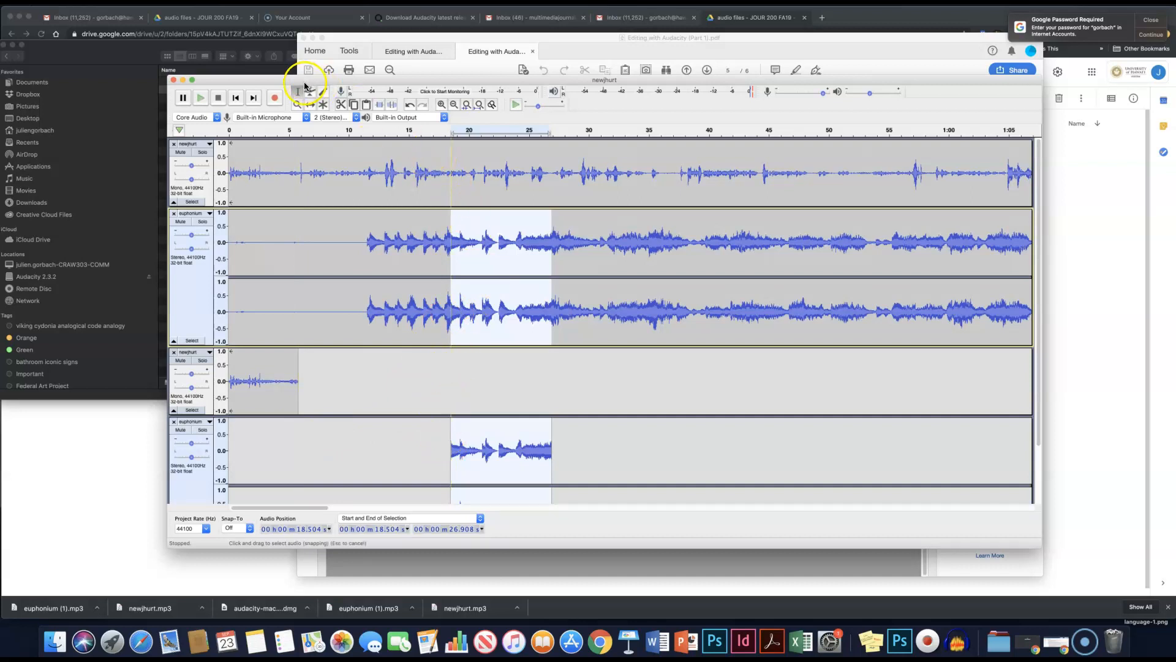
click(311, 104)
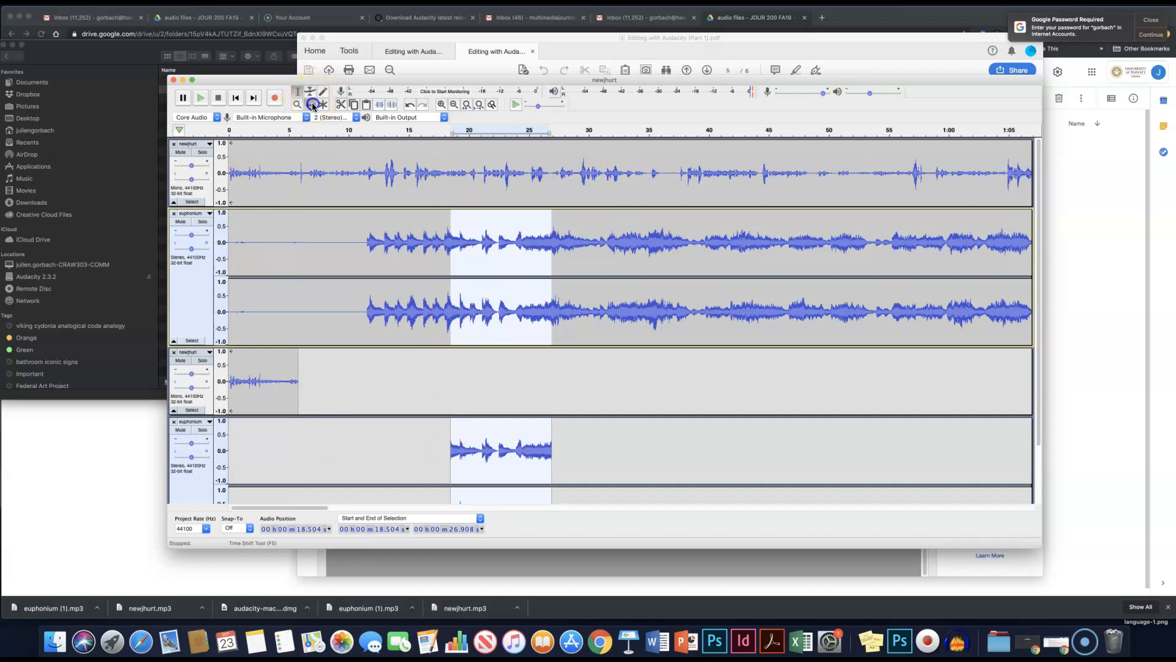
drag(463, 436, 346, 431)
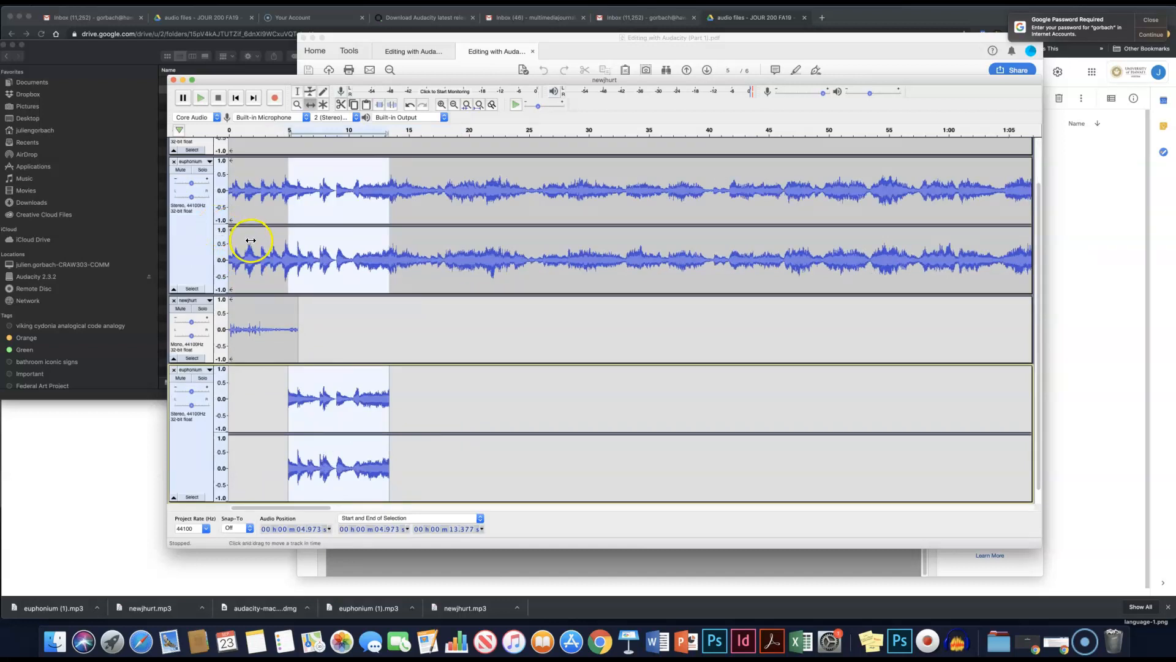
- Mute the original euphonium and original newjhurt tracks
scroll(251, 239, up, 2)
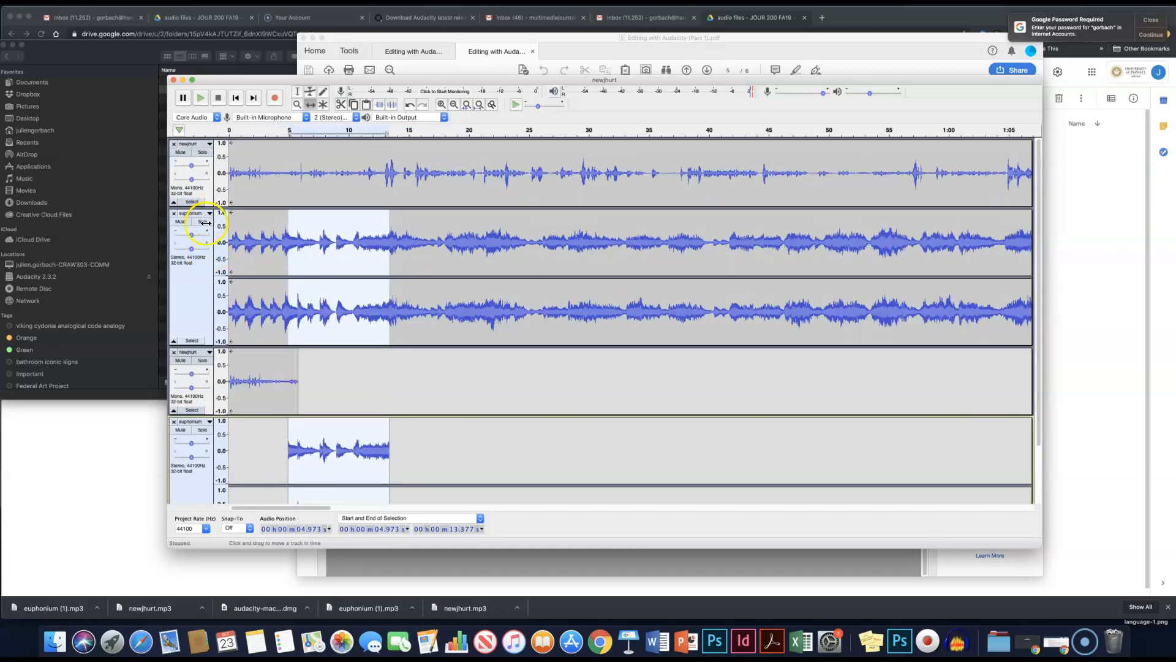
click(182, 222)
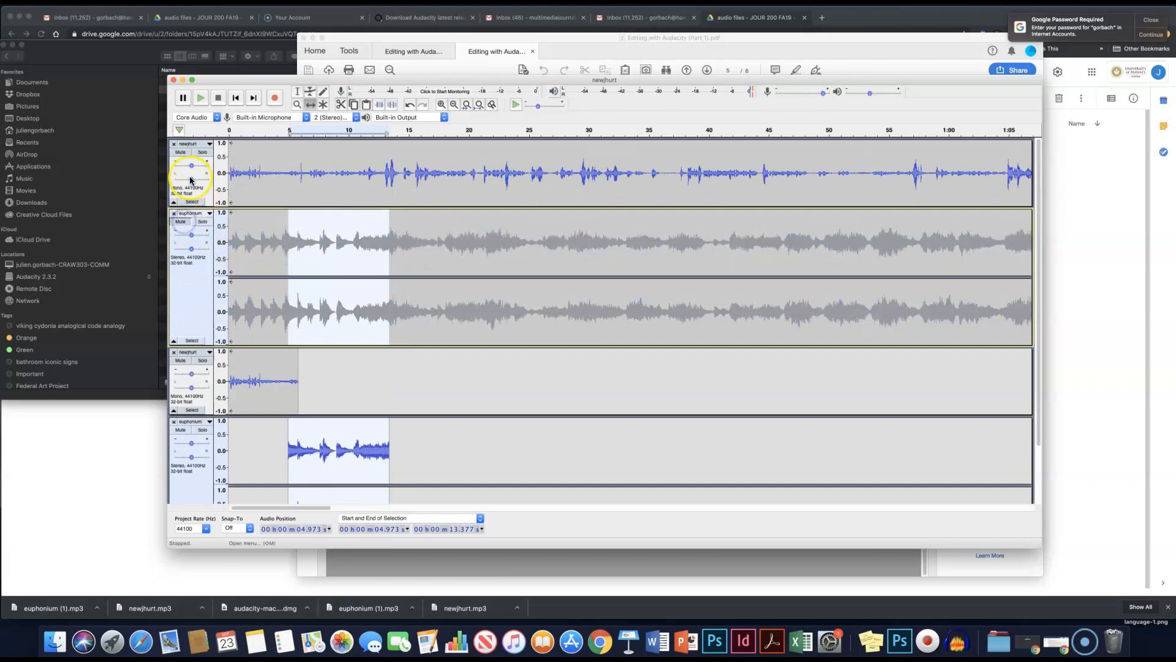
click(181, 152)
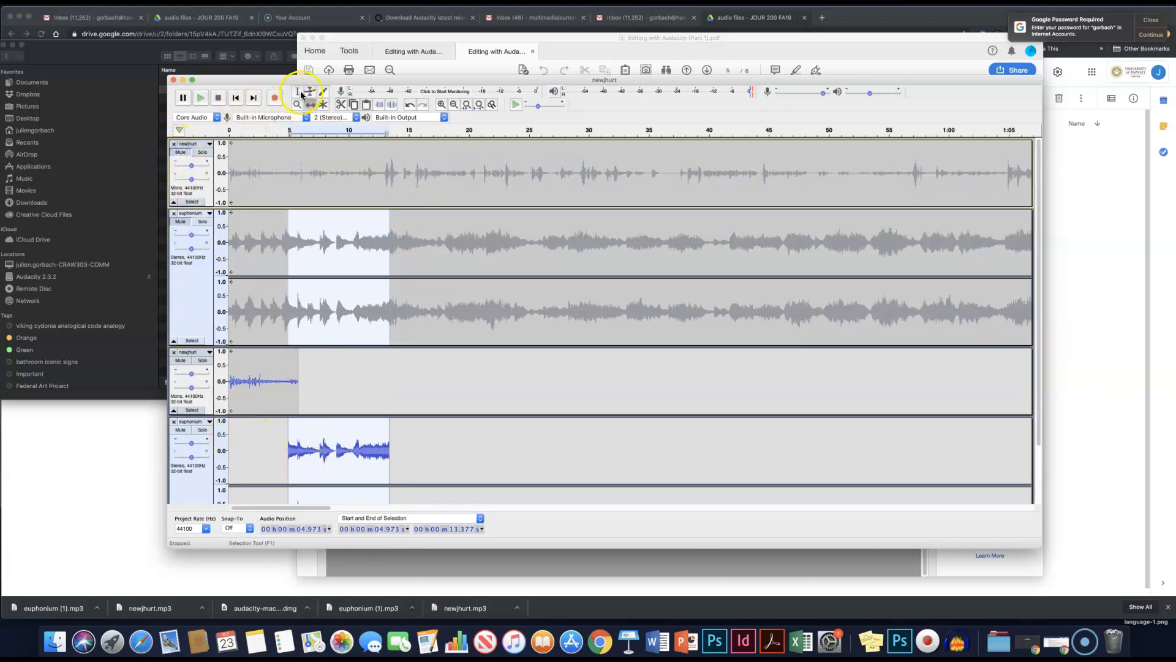
- Play the two arranged excerpts from the start of the timeline and stop playback
click(230, 394)
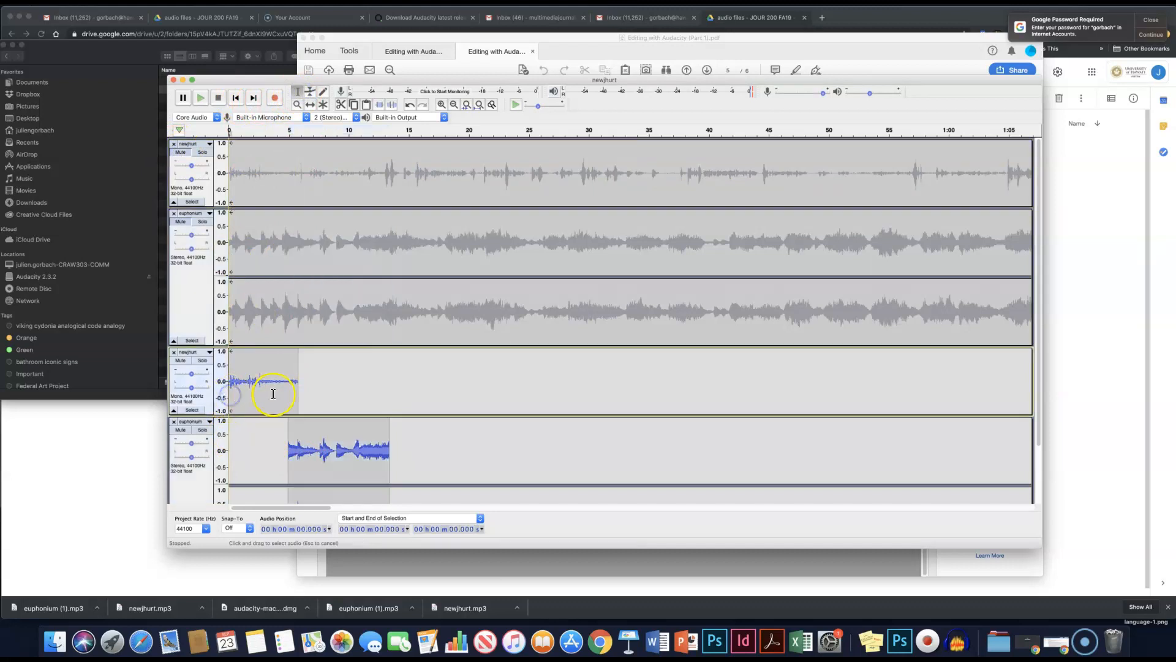
key(space)
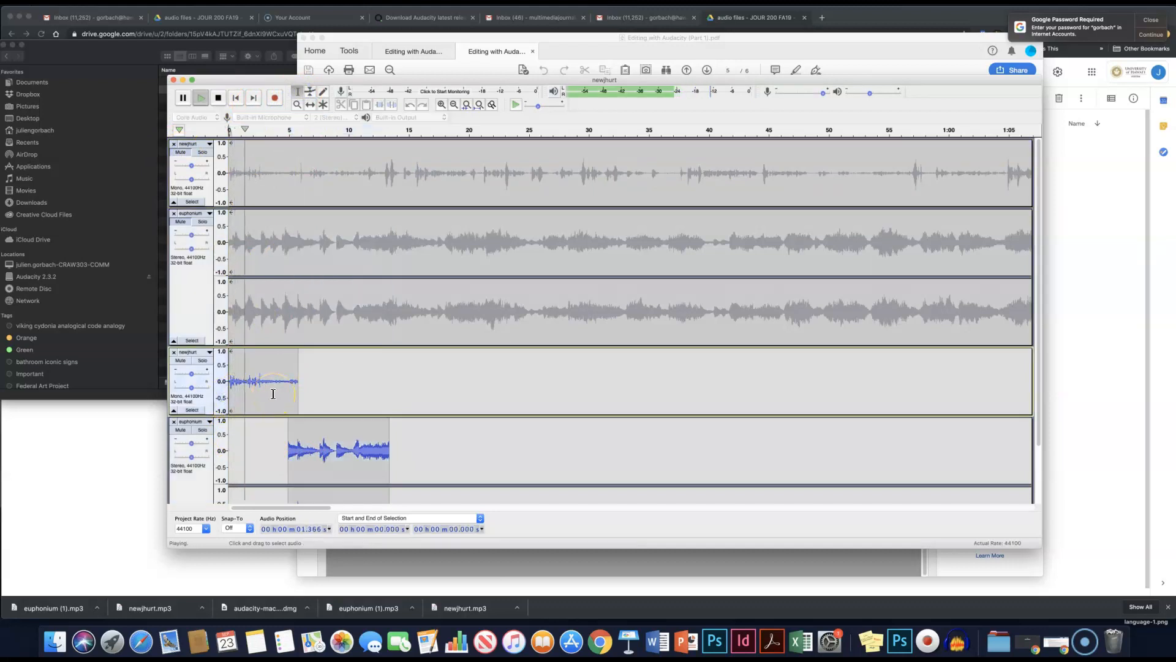
key(space)
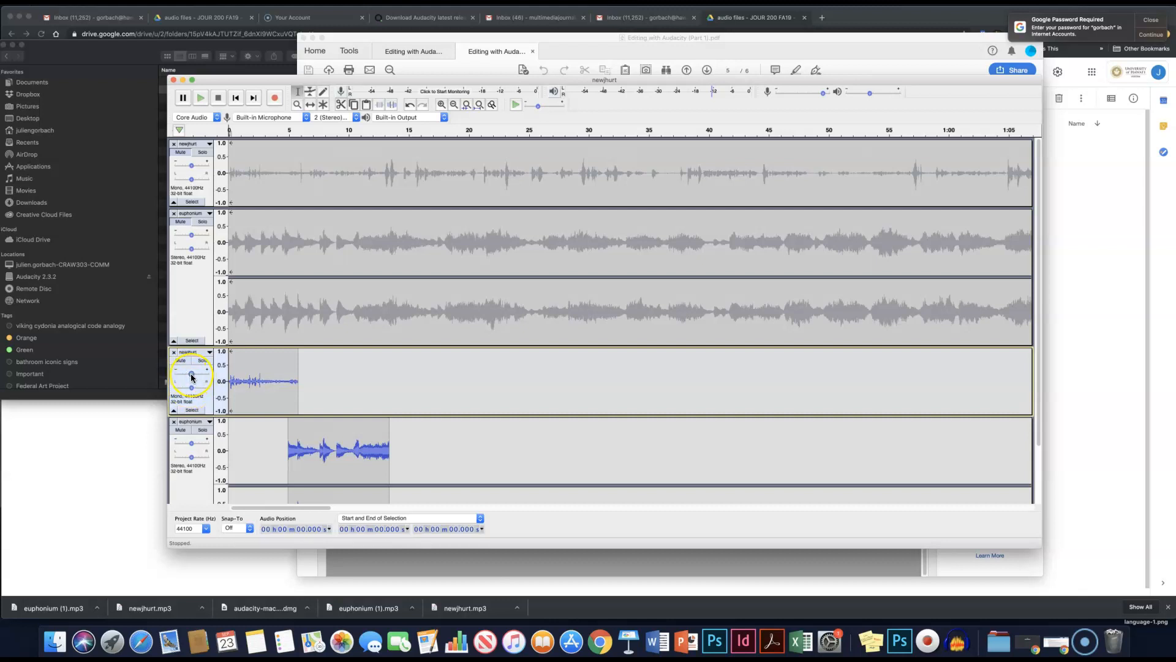
- Raise the gain of the newjhurt copy, play it from the start, and stop playback
drag(191, 377, 193, 377)
drag(215, 376, 217, 375)
click(235, 367)
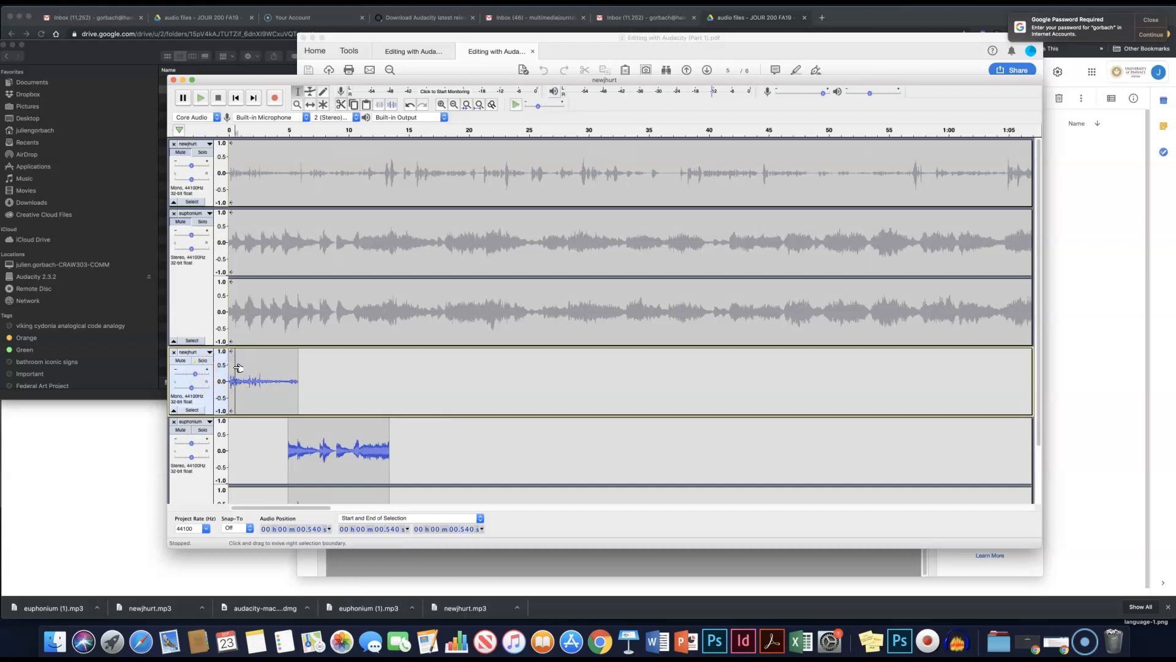
click(230, 367)
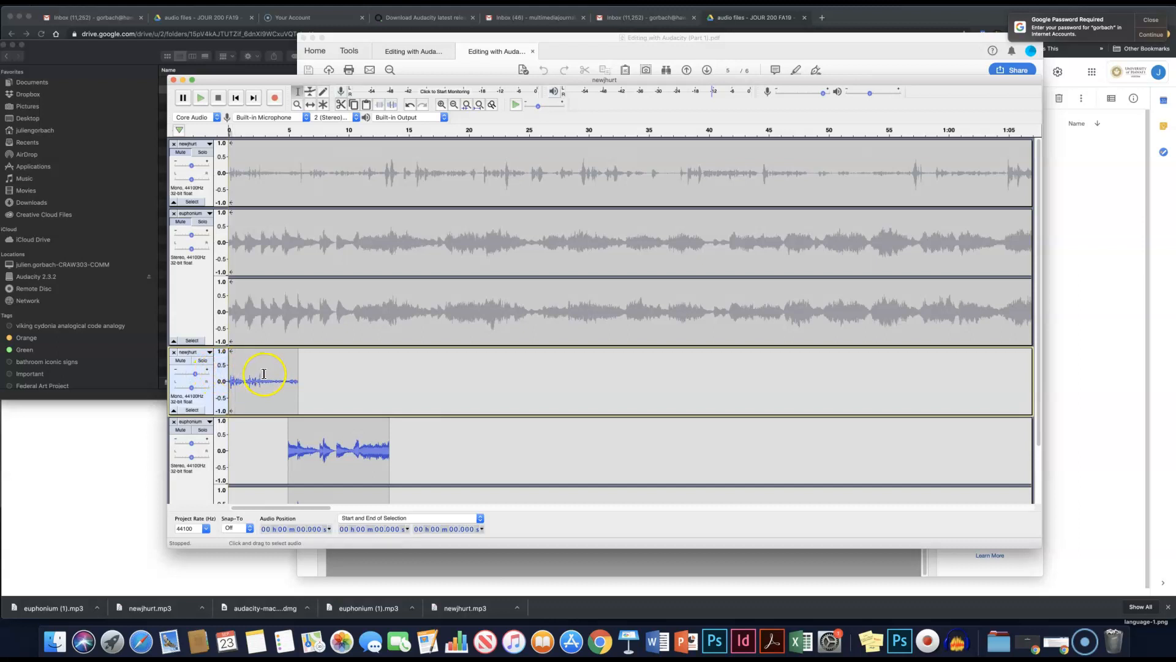
key(space)
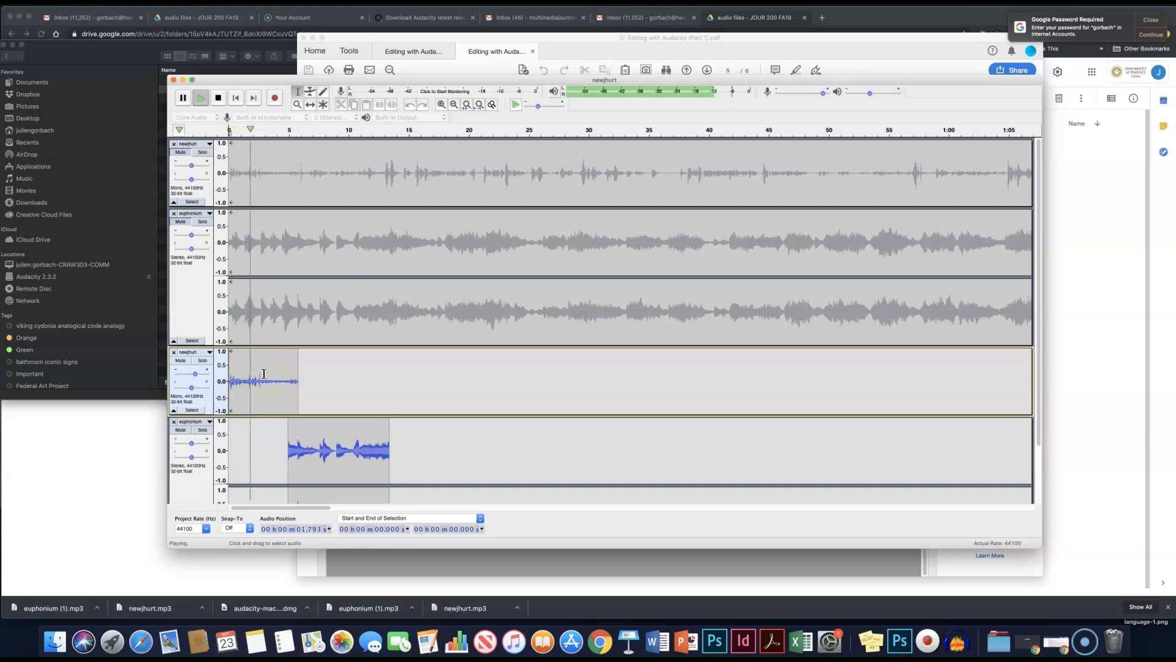
key(space)
- Raise the newjhurt copy's gain slightly further, replay it from about 0.2 s, and stop playback
drag(196, 374, 196, 376)
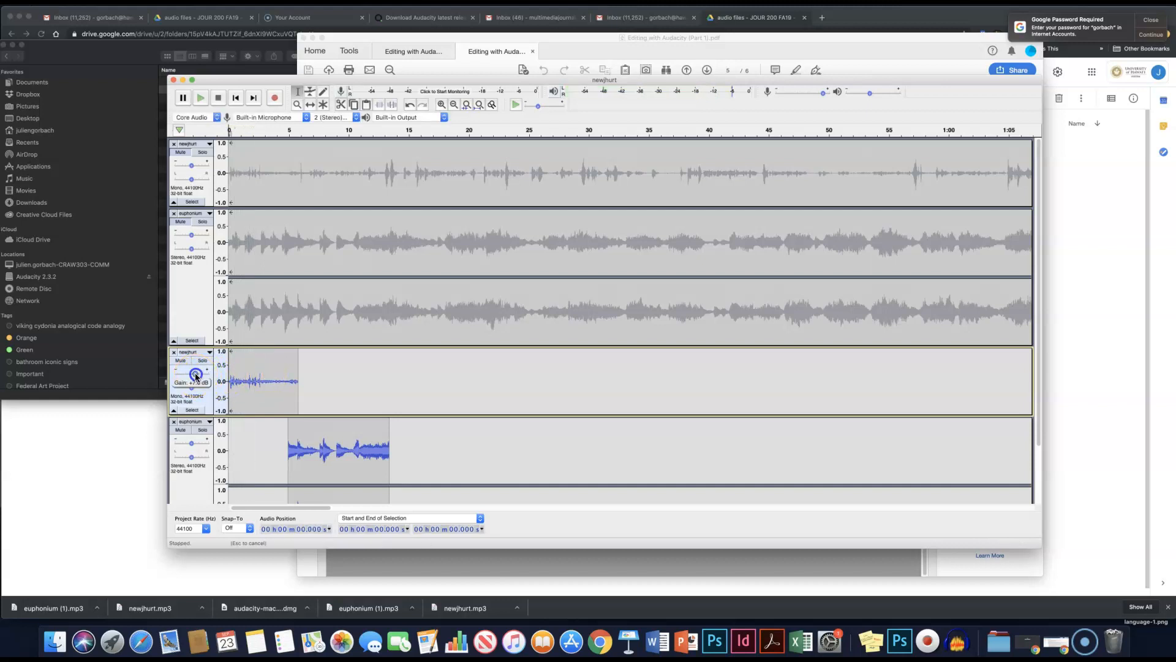
click(231, 368)
key(space)
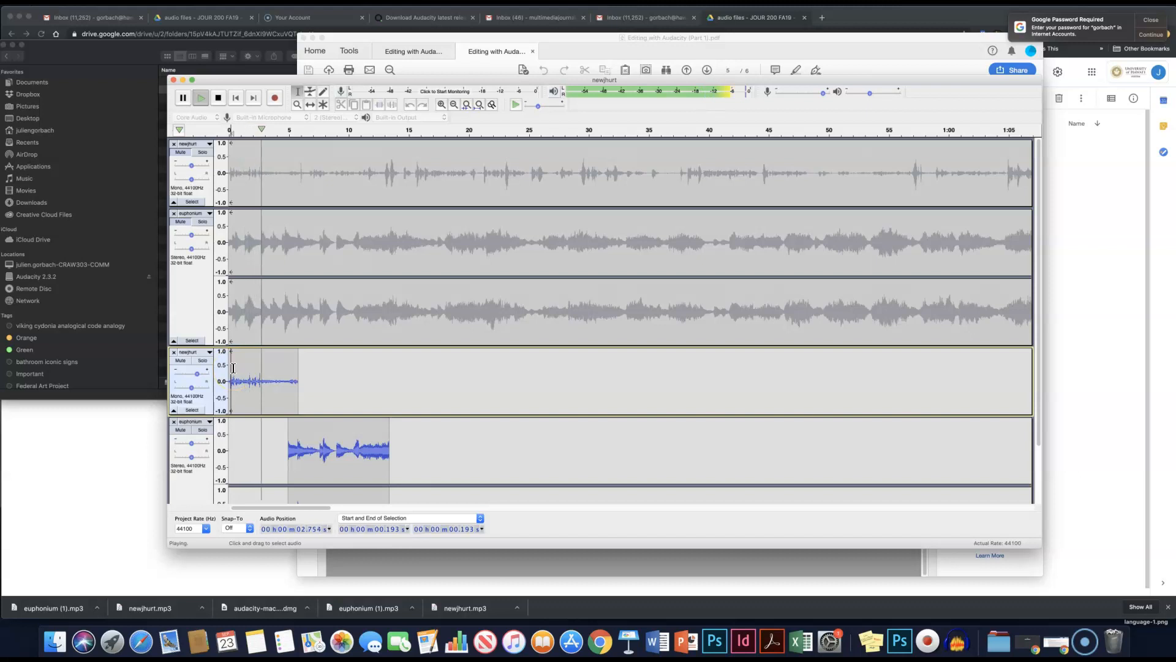
key(space)
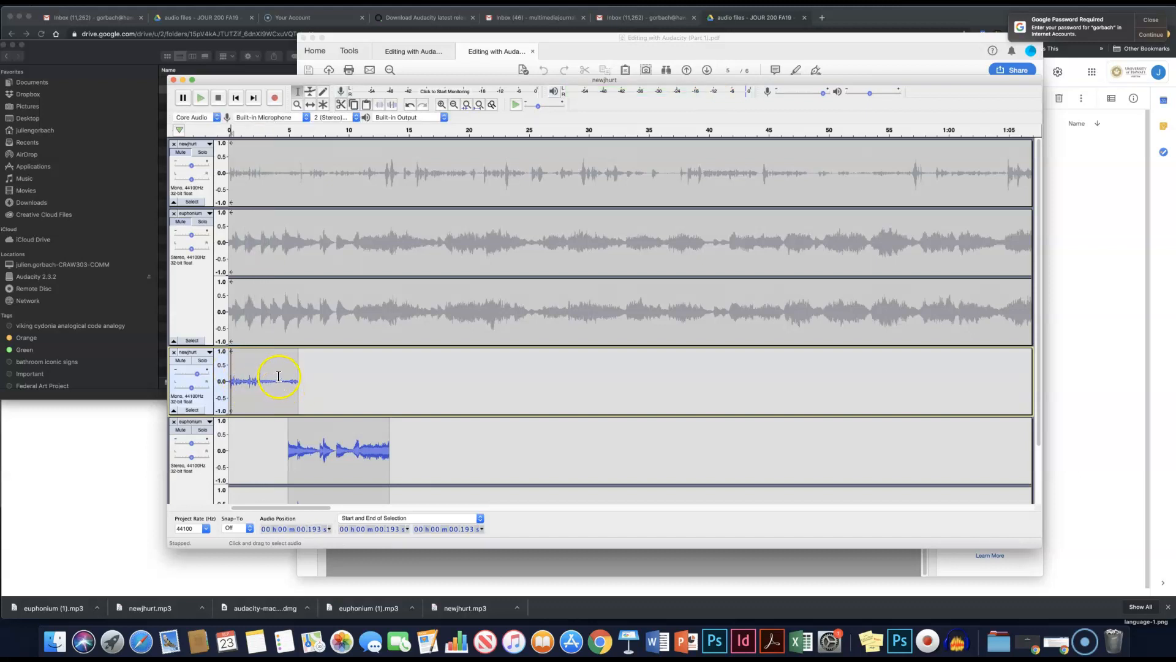
- Play from about 4.4 s to check the transition from the newjhurt copy into the euphonium copy, and stop playback
click(282, 377)
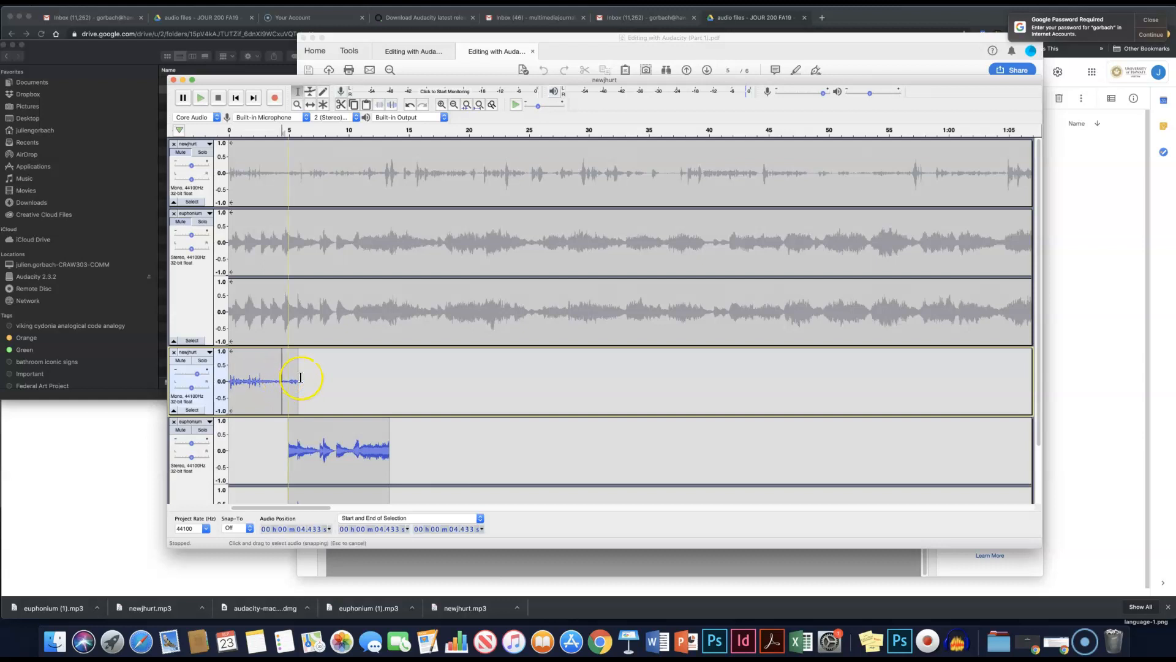
key(space)
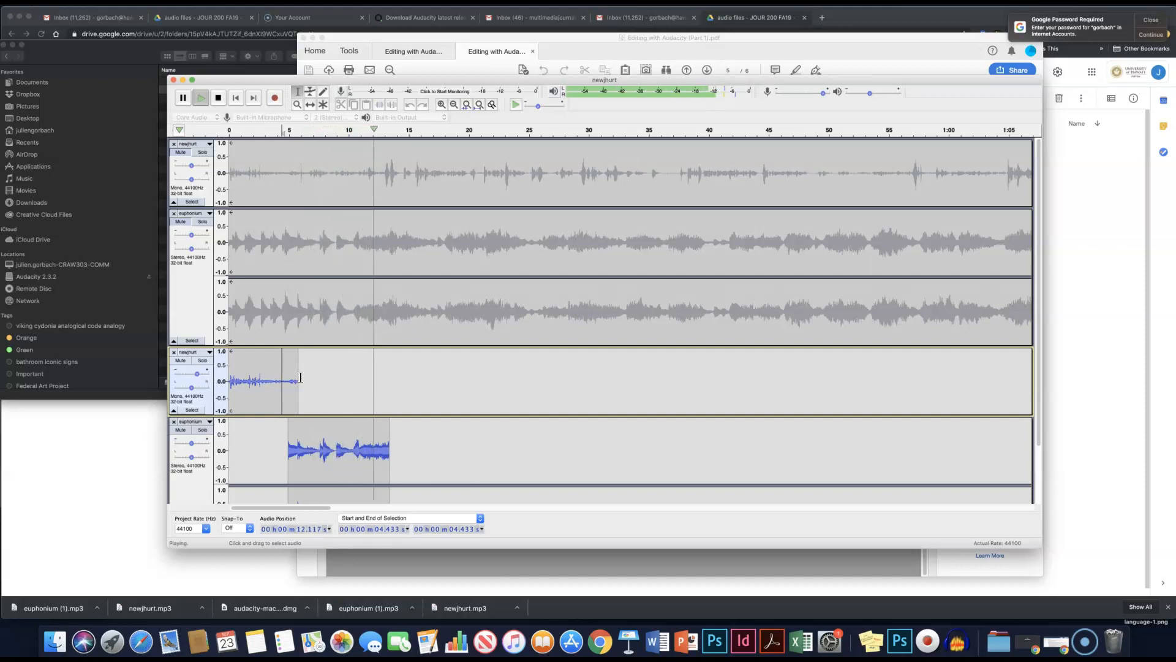
key(space)
- Delete the short newjhurt copy track and duplicate the original newjhurt audio from about 0.15 s to 15.4 s into a new track
drag(300, 378, 275, 373)
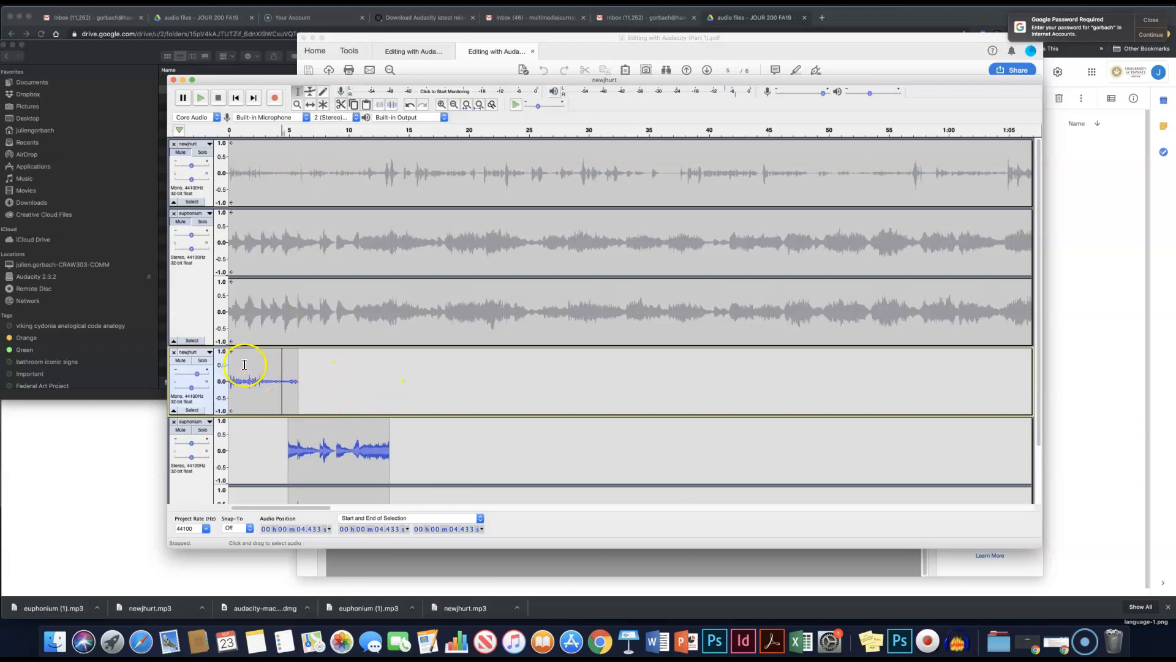
click(174, 353)
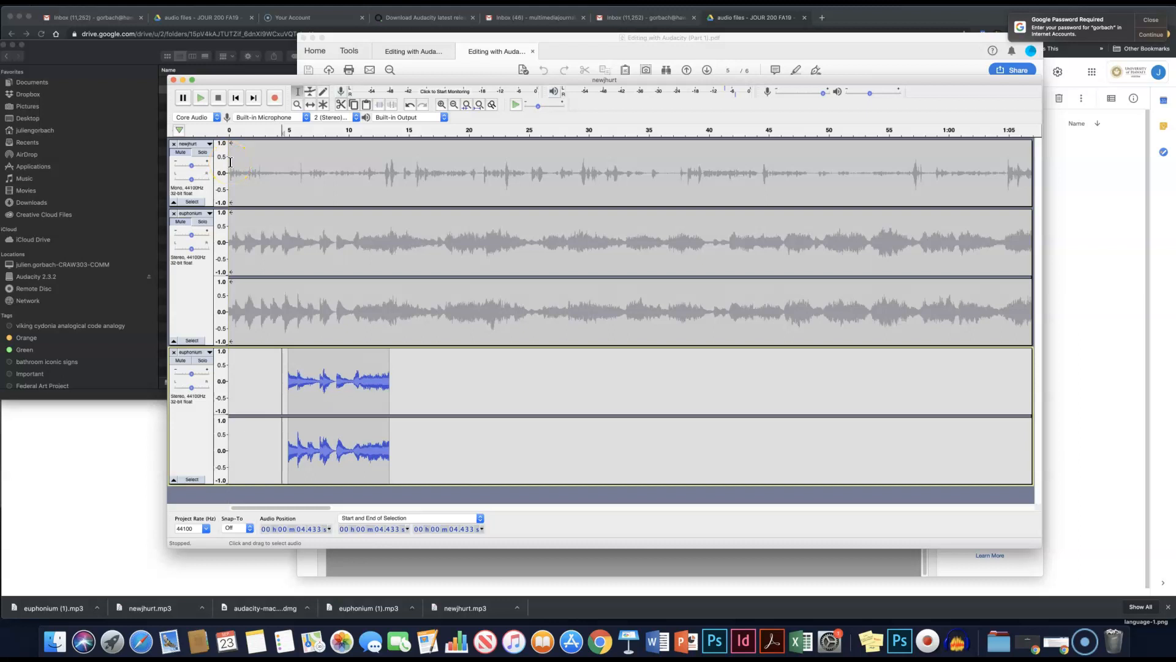
drag(231, 162, 421, 177)
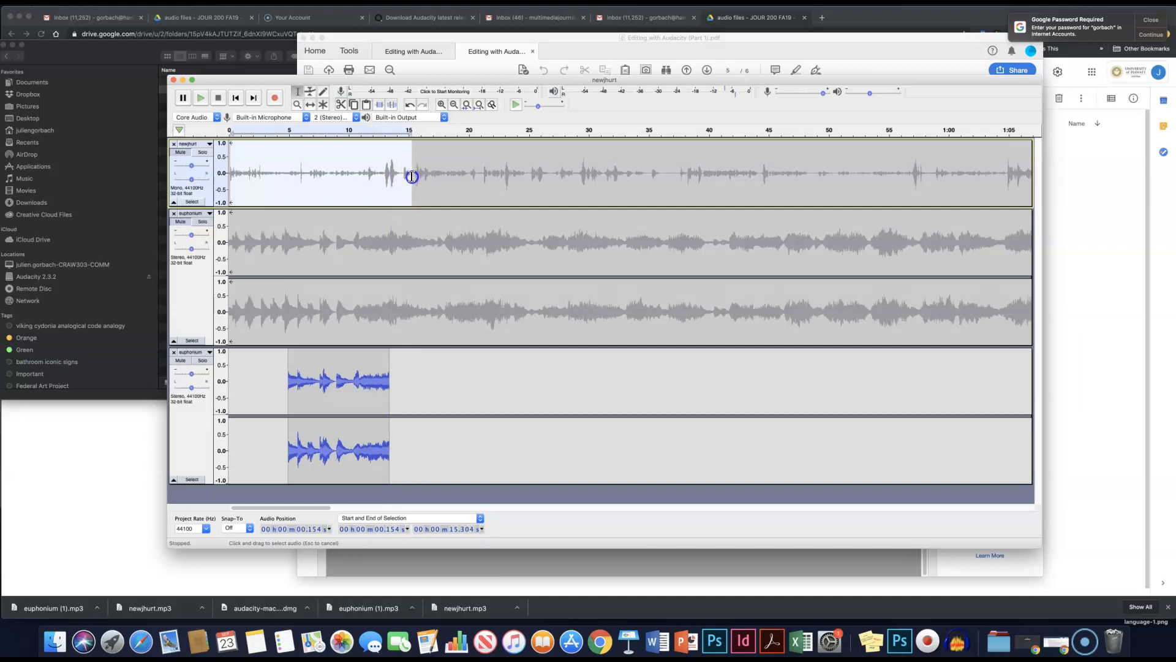
drag(414, 177, 415, 177)
key(super+d)
scroll(409, 397, down, 3)
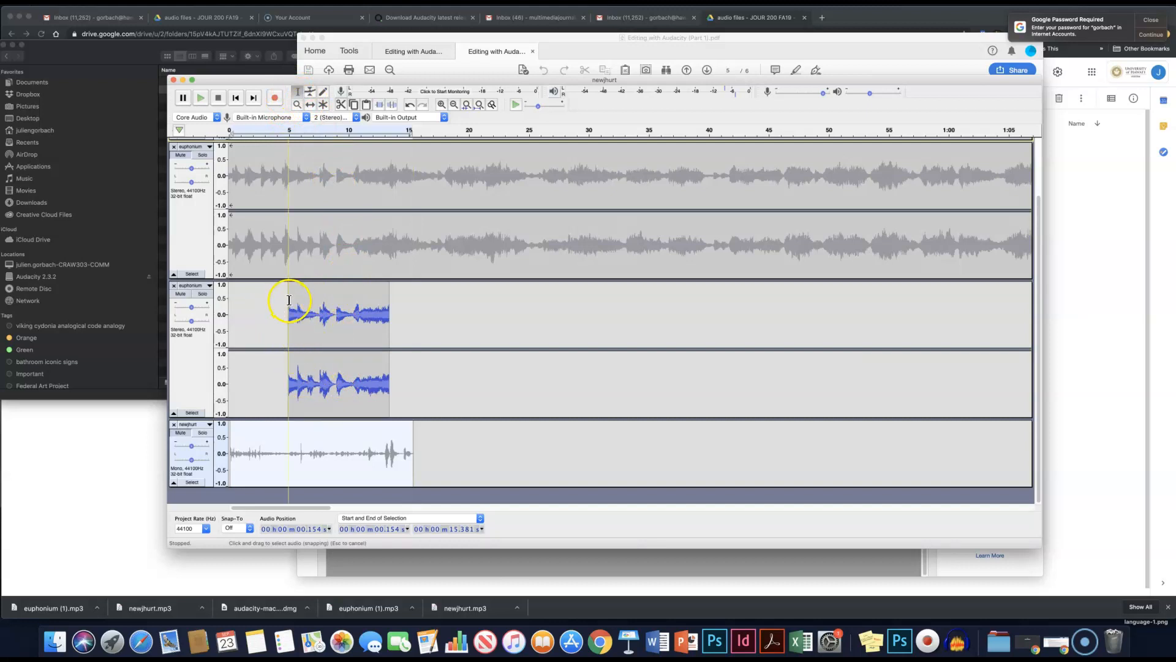
scroll(288, 300, up, 3)
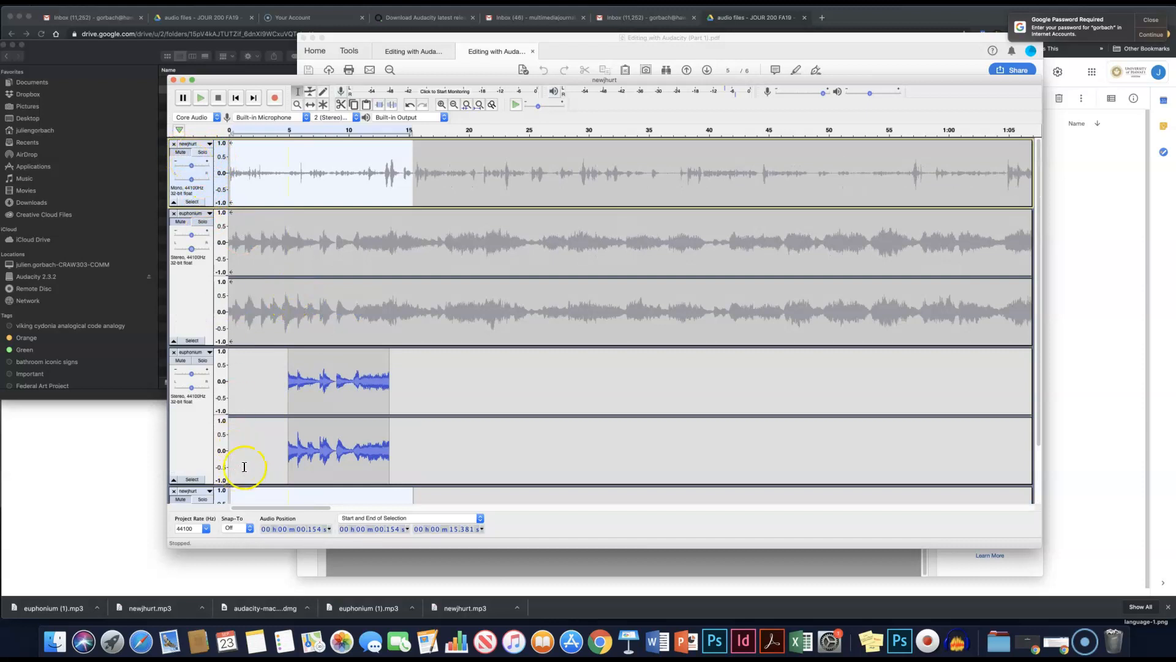
scroll(257, 450, down, 3)
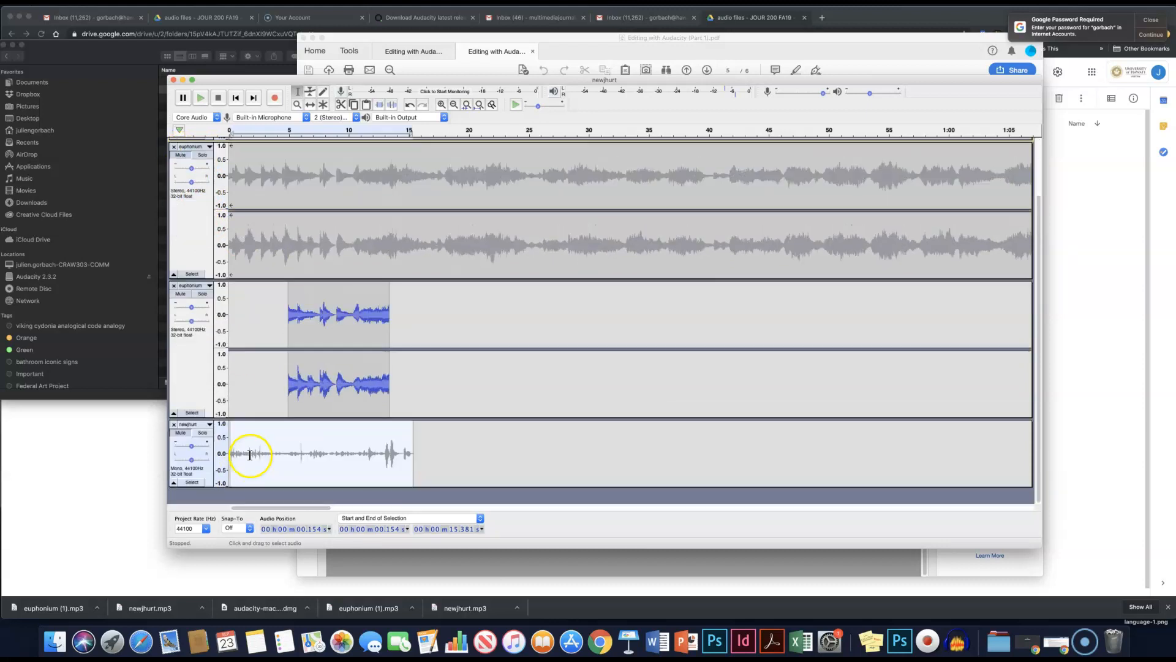
- Unmute the new newjhurt copy and raise its gain
click(177, 434)
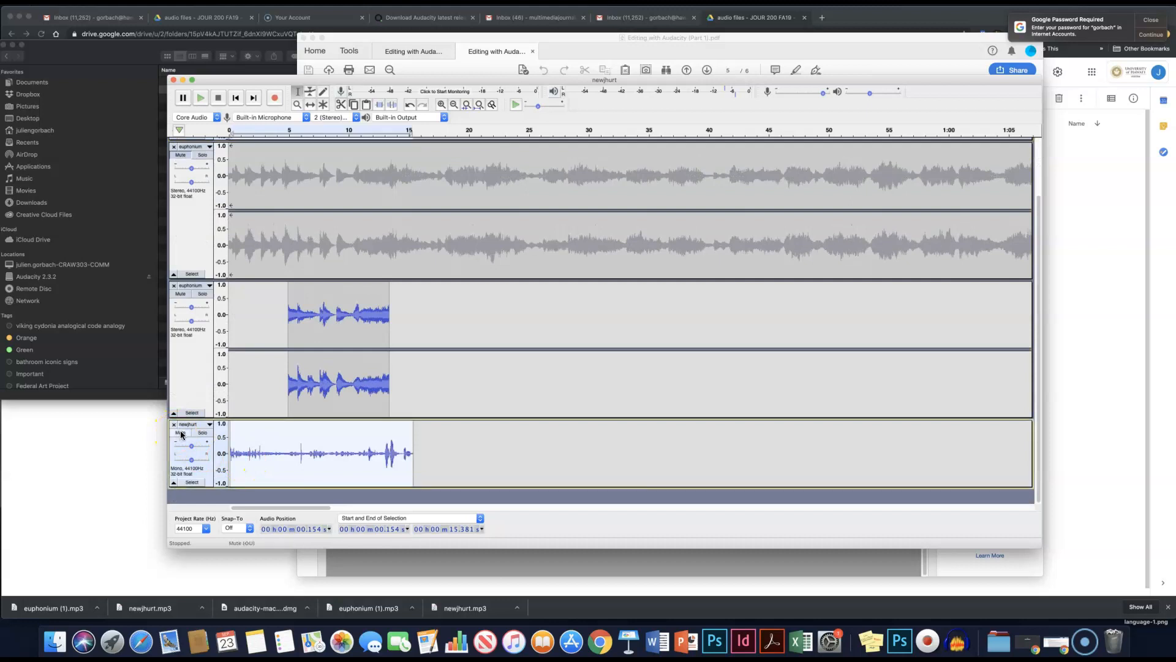
click(192, 446)
drag(201, 447, 201, 447)
scroll(200, 447, up, 1)
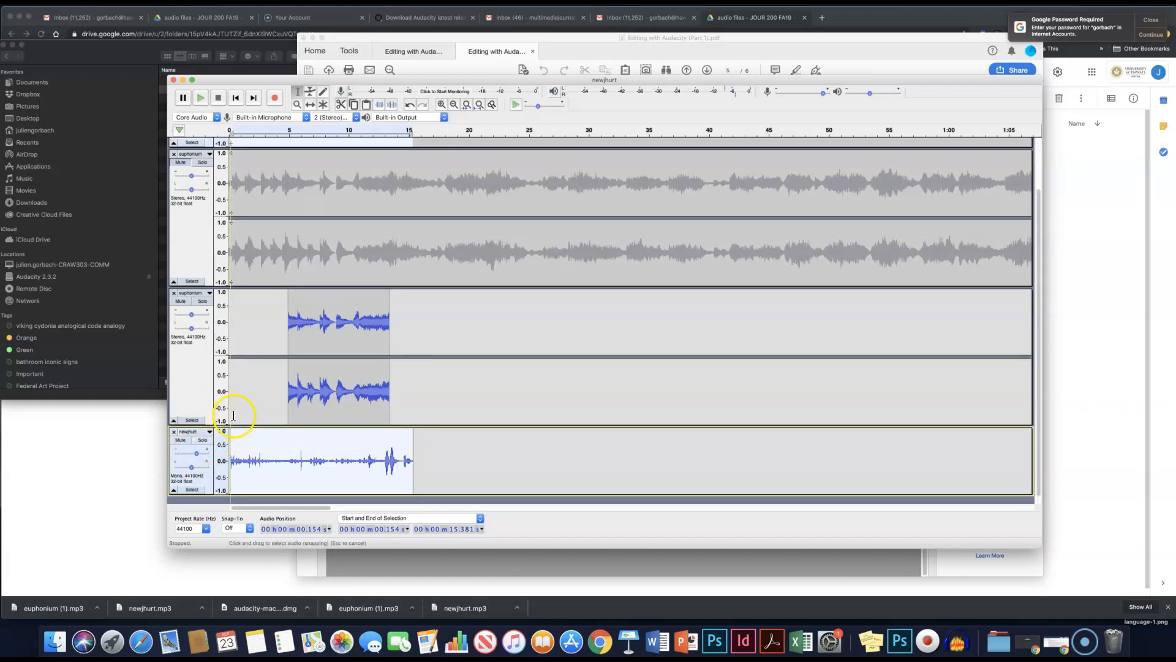
- Play the euphonium and longer newjhurt copies together from about 0.15 s, and stop playback
click(231, 415)
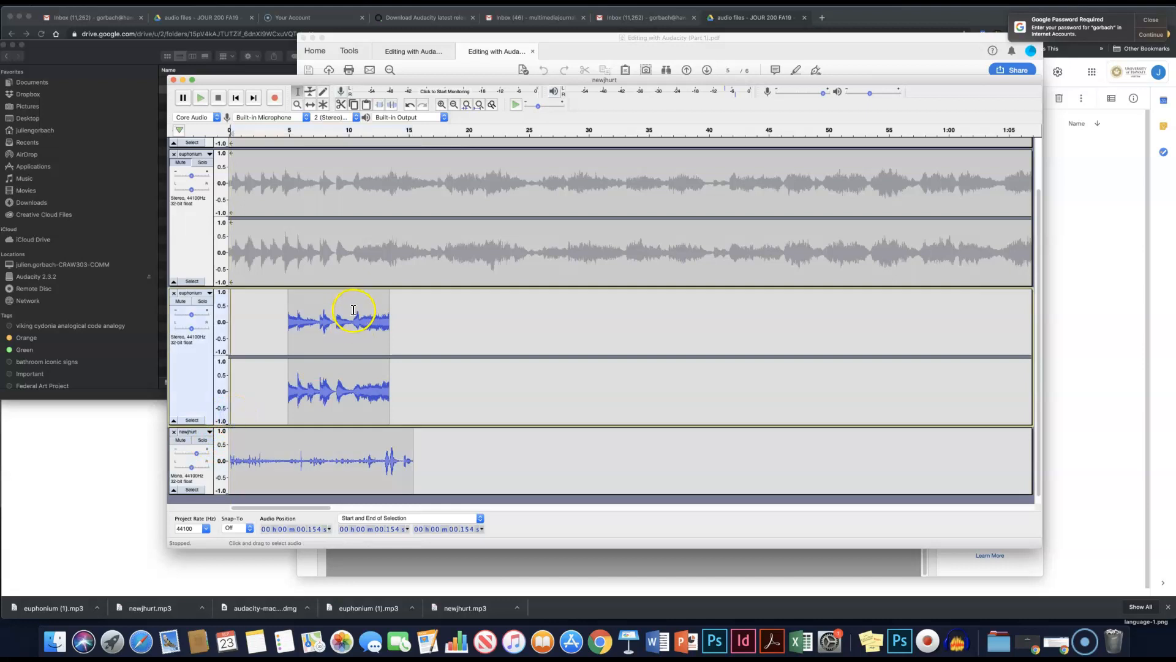
key(space)
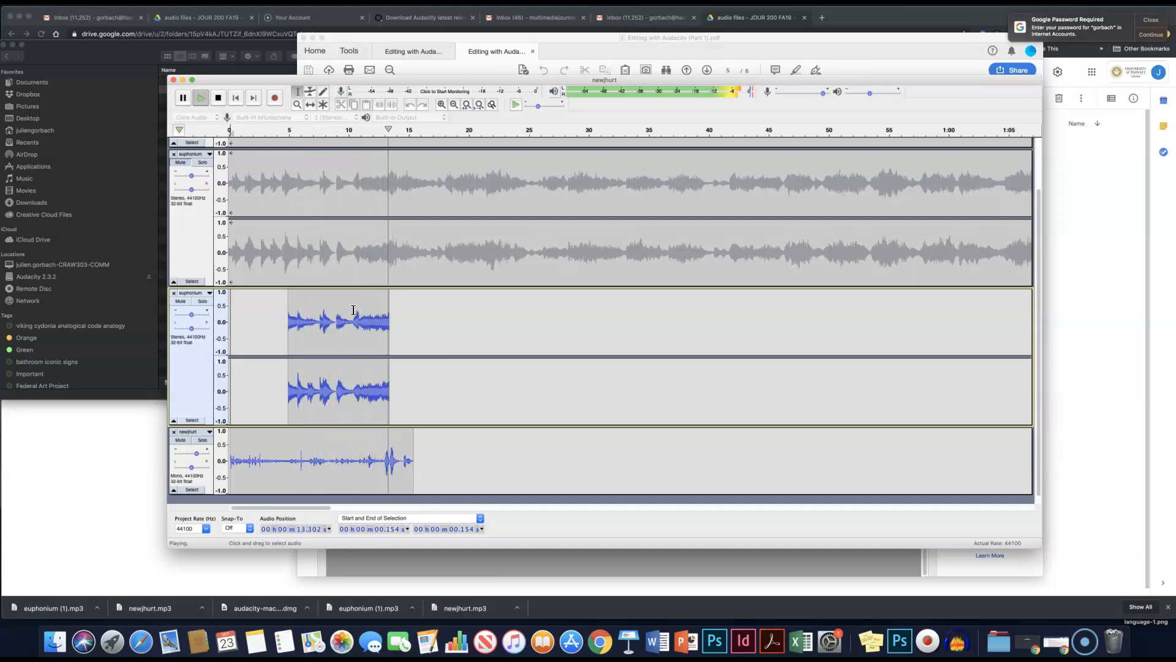
key(space)
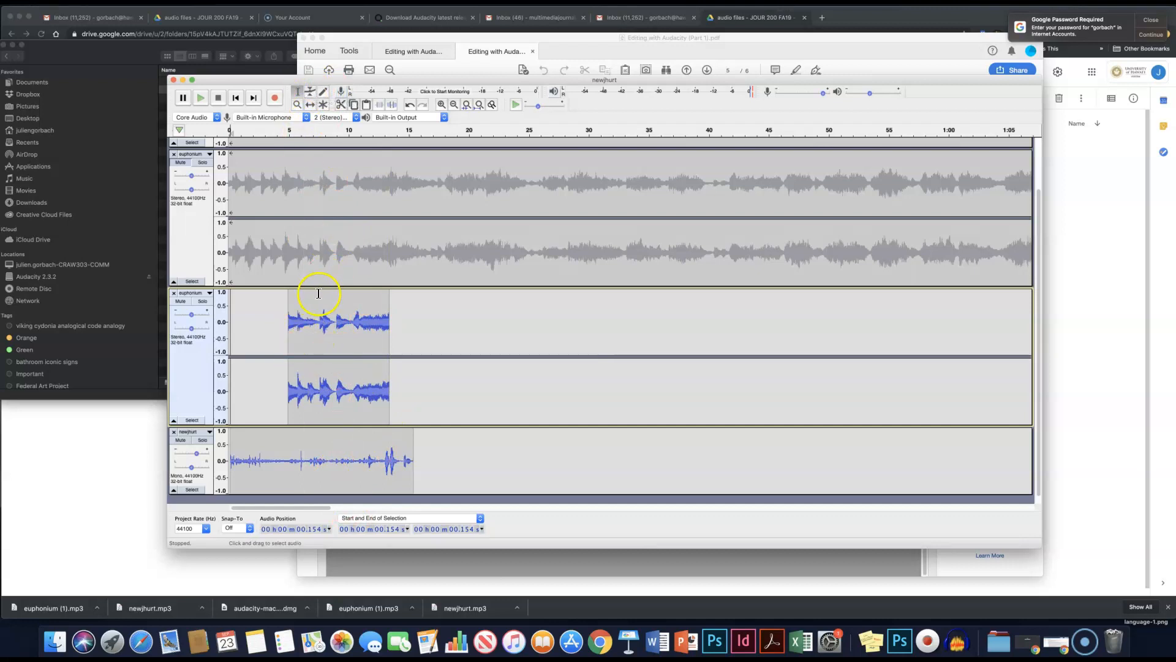
- Shape the euphonium copy's volume with the Envelope tool: a reduced start, a peak near 7 s, a dip near 9 s and a partial rise to the end
click(308, 92)
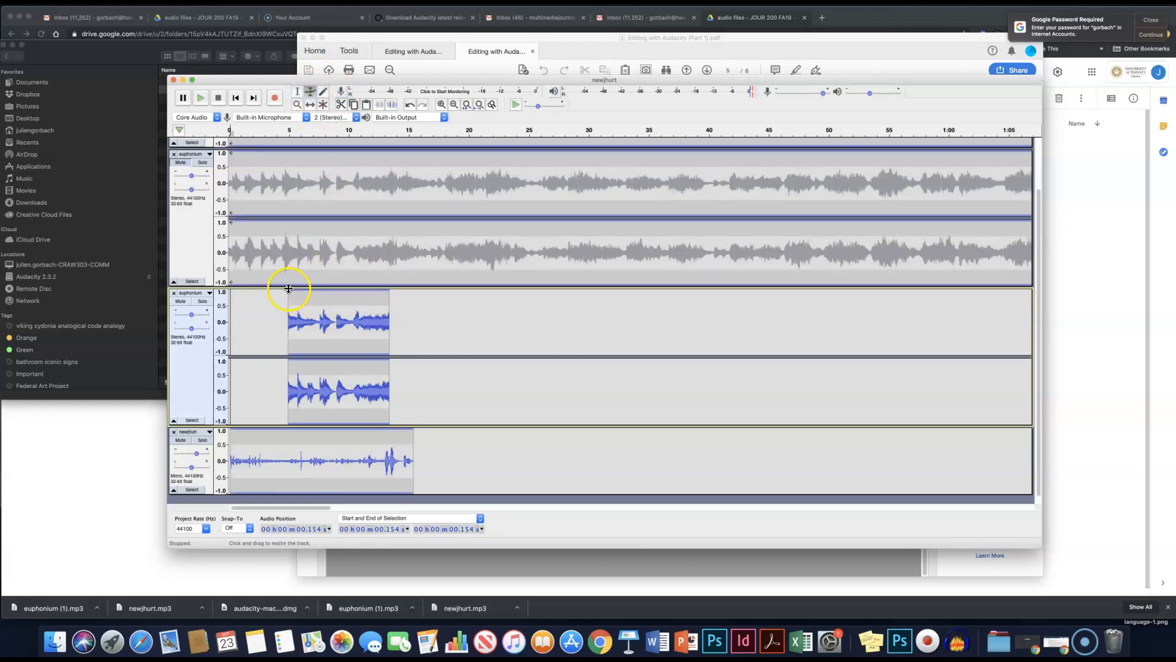
click(288, 290)
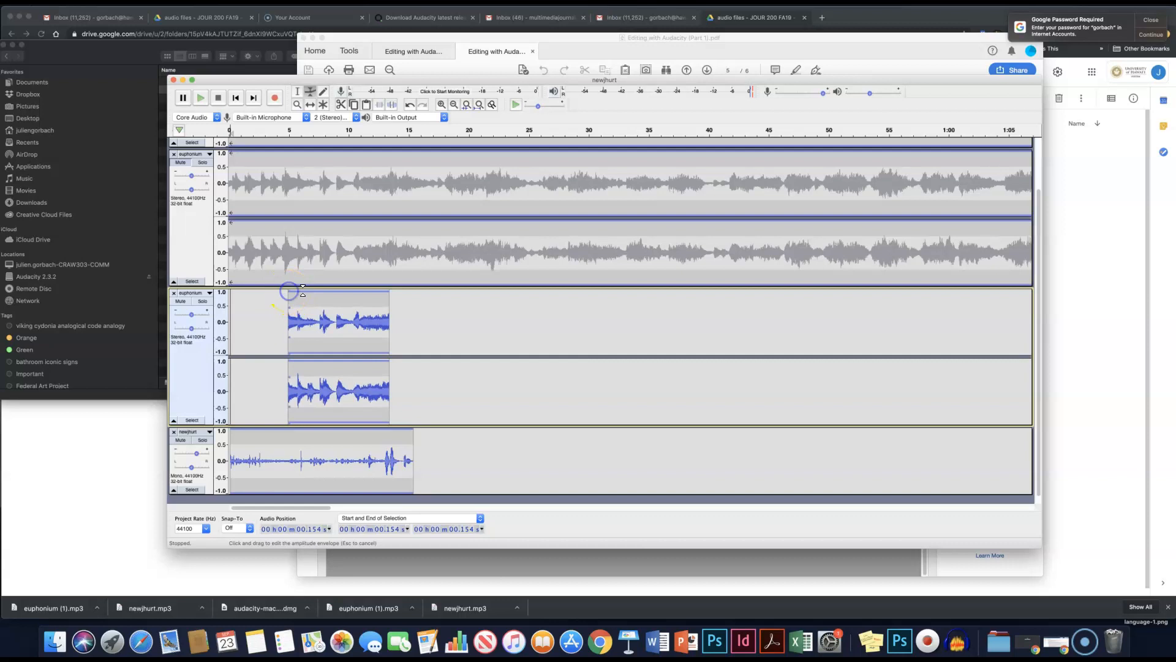
click(333, 292)
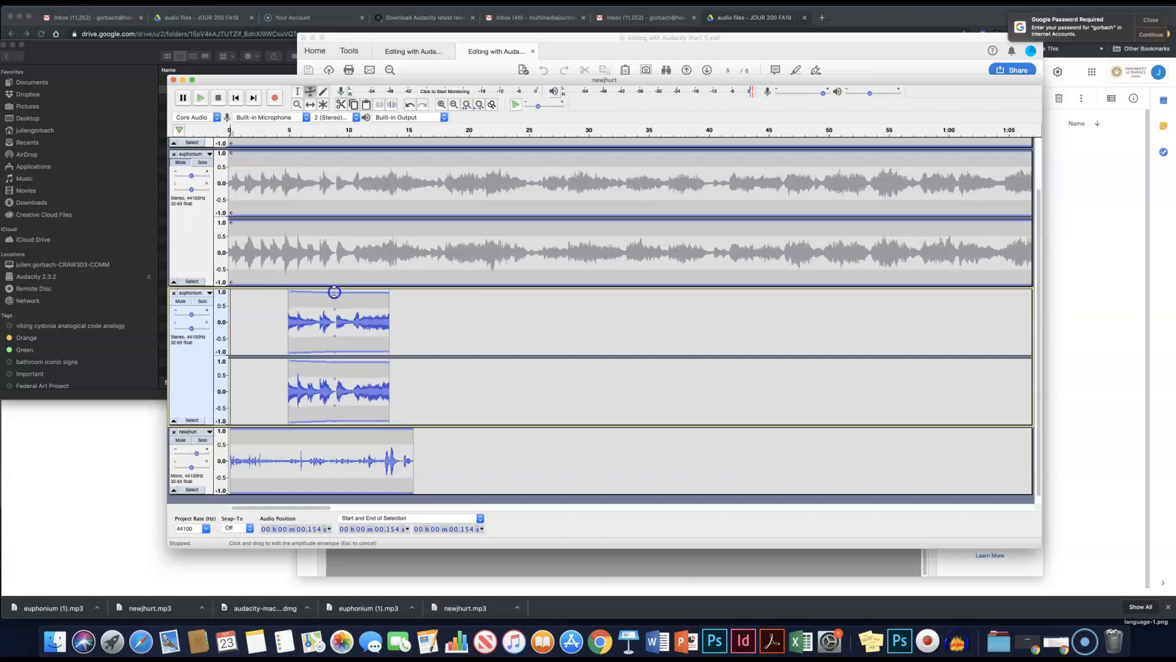
click(389, 293)
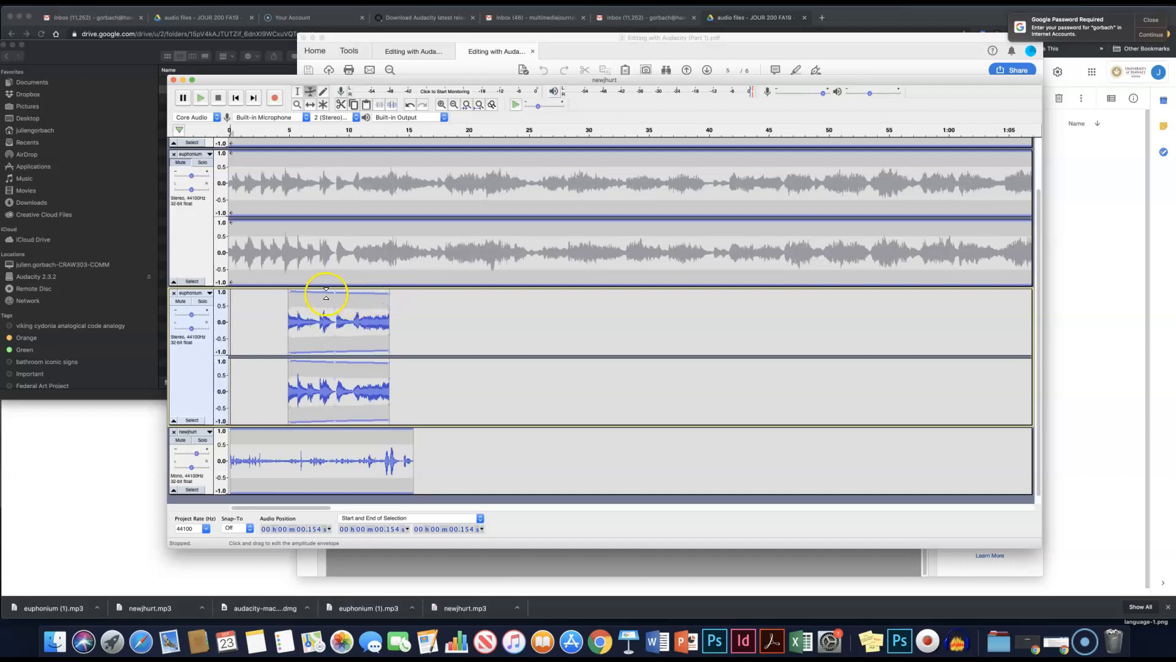
drag(288, 293, 287, 315)
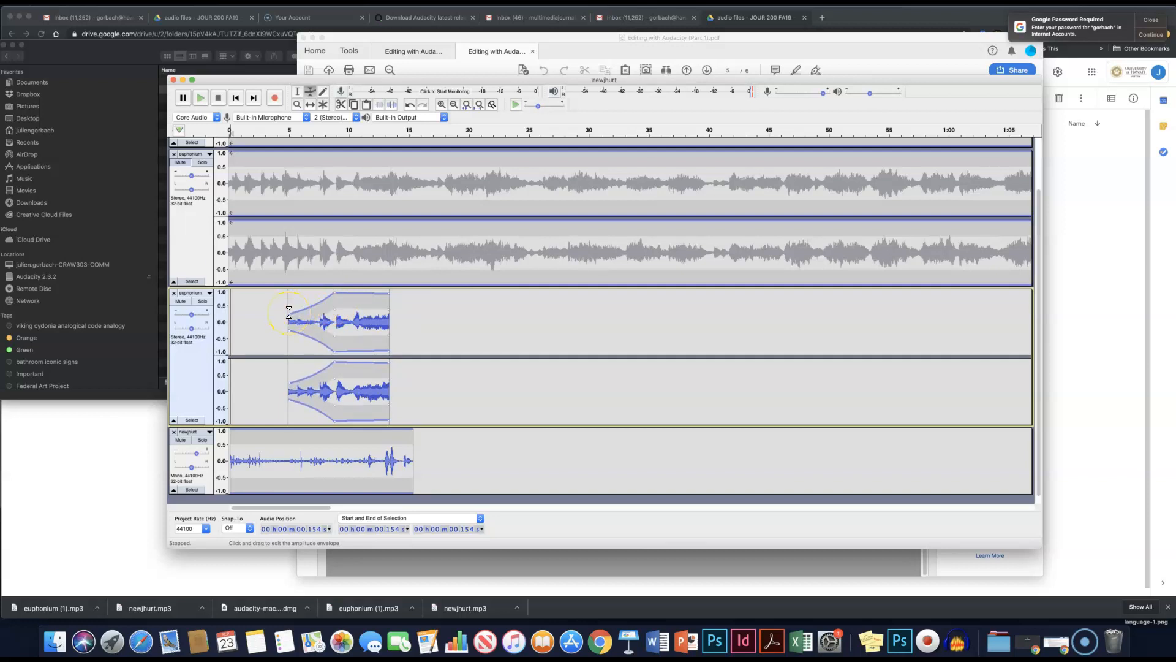
click(311, 307)
drag(312, 304, 388, 305)
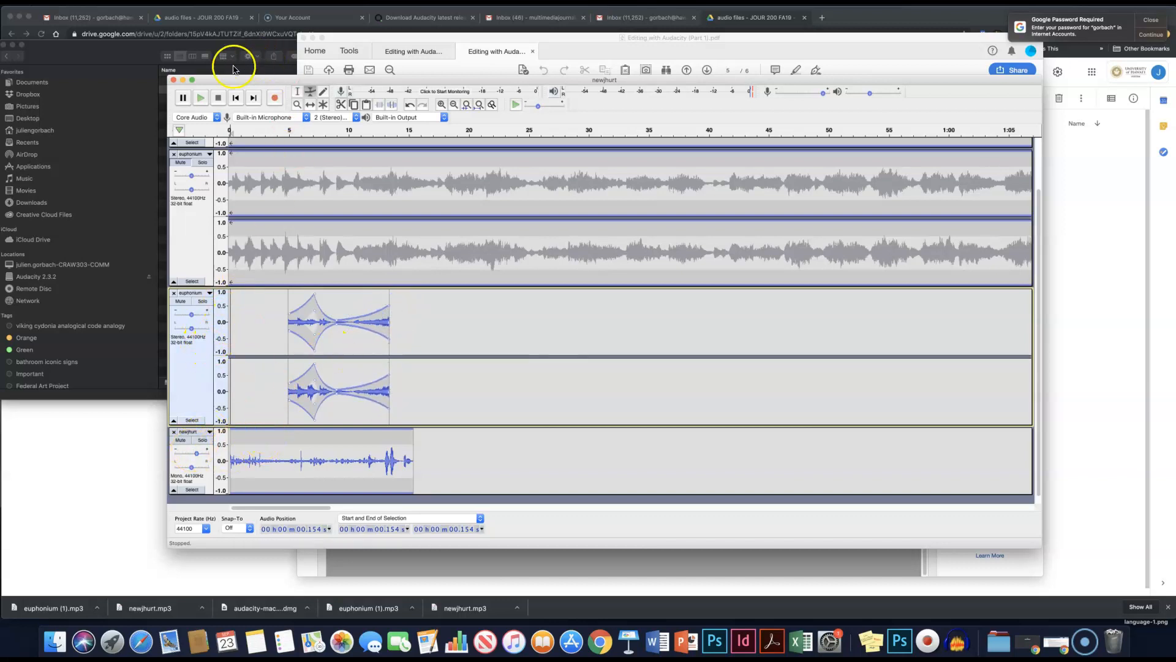
- Return to the Selection tool, play the mix with the euphonium envelope from about 0.15 s, and stop playback
click(297, 92)
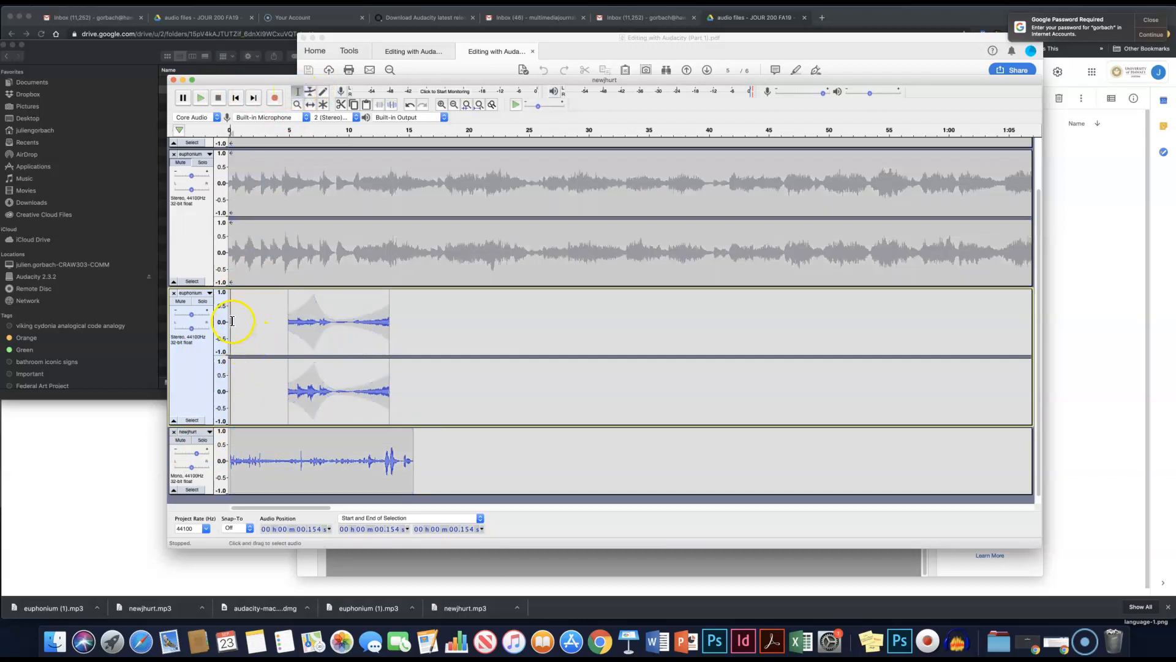
key(space)
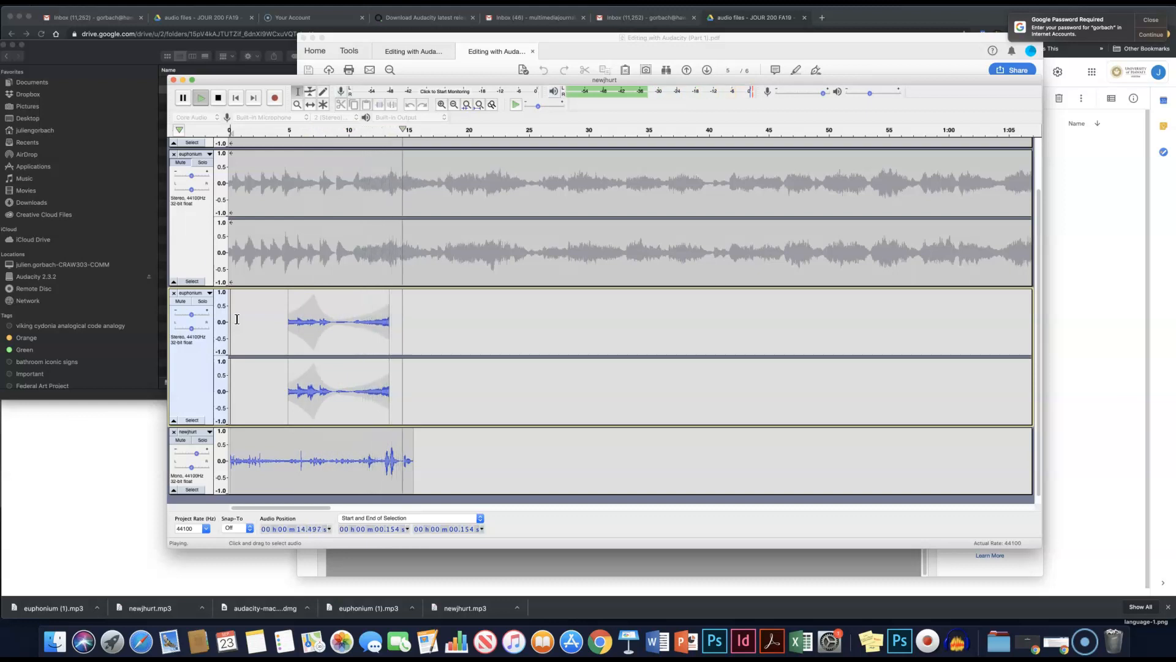
key(space)
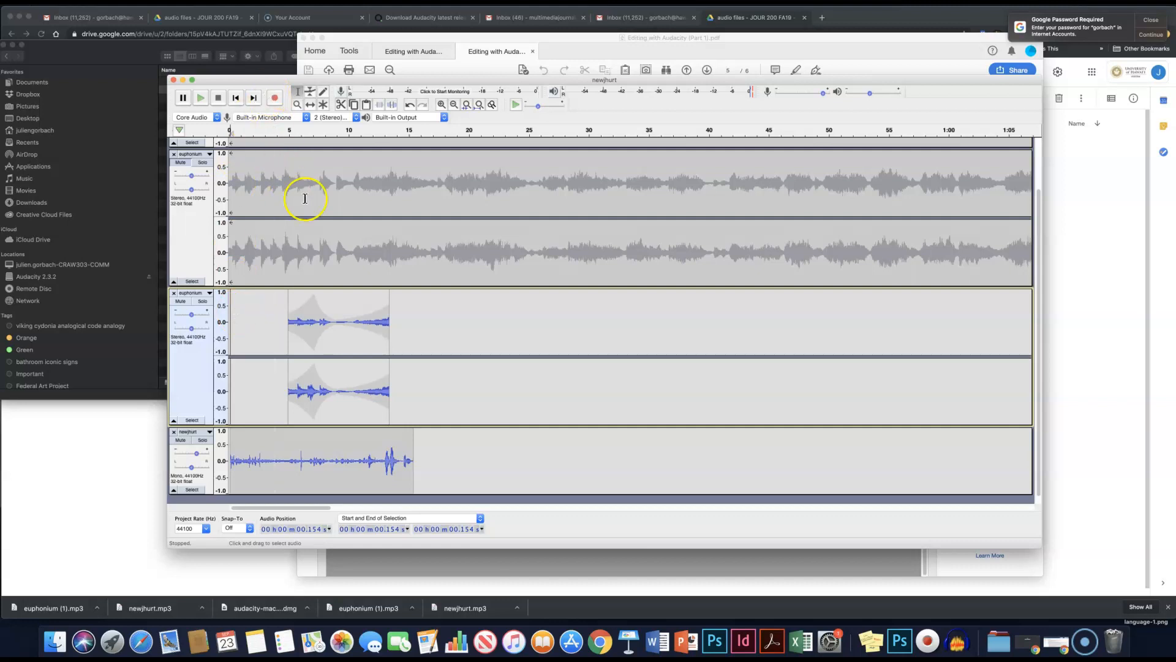
- Delete the muted full-length original euphonium and newjhurt tracks, keeping only the two edited copies
scroll(367, 174, up, 3)
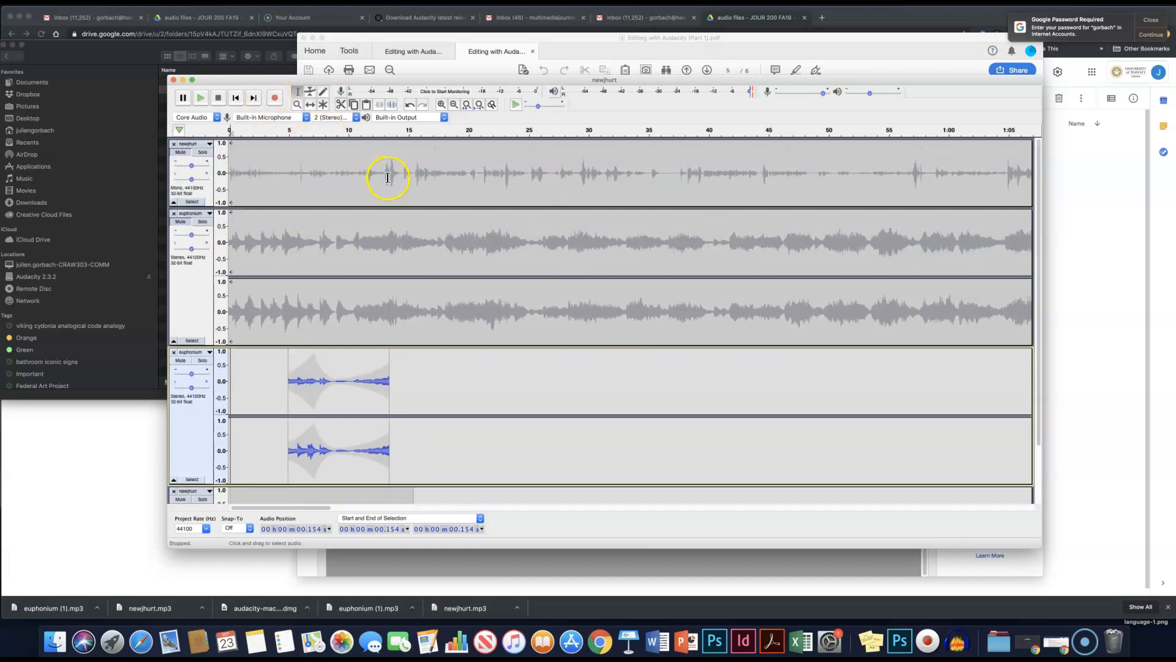
click(174, 214)
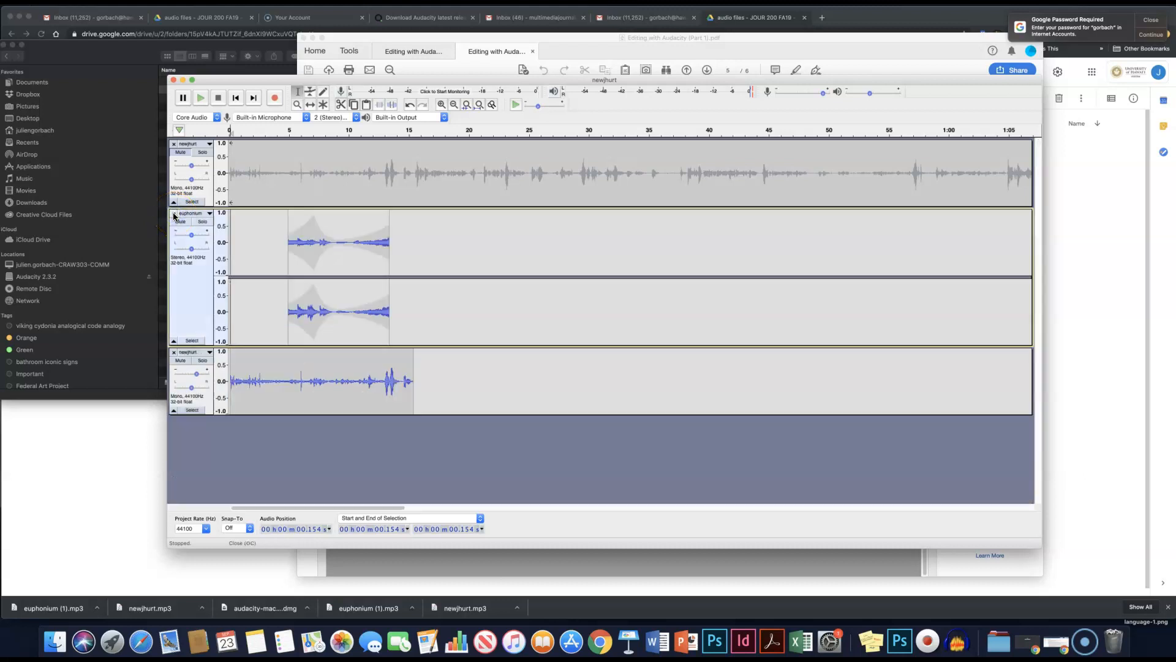
click(174, 145)
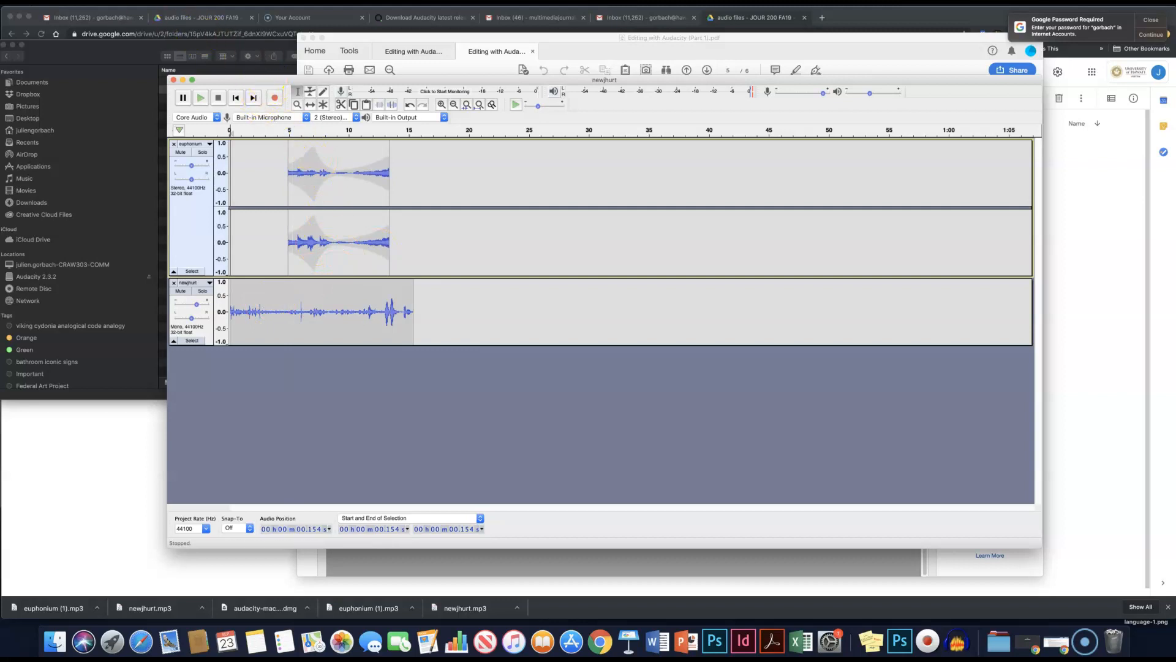
- Set up an audio export to the Desktop as AIFF (Apple) signed 16-bit PCM, named Test audio
click(59, 2)
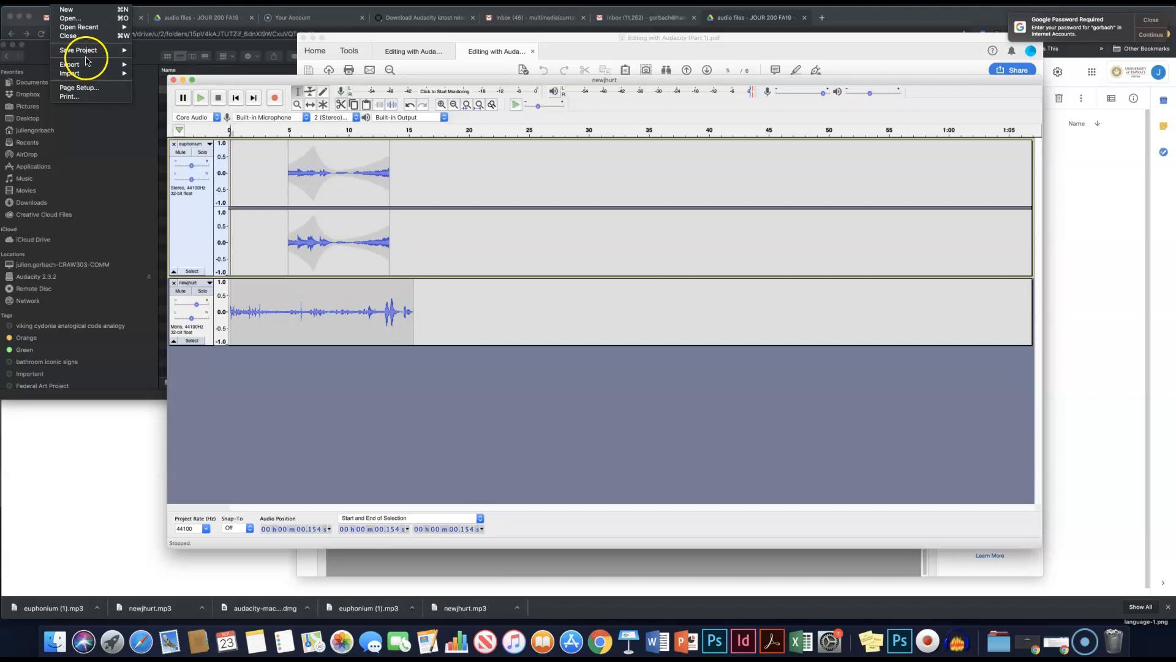
mouse_move(120, 68)
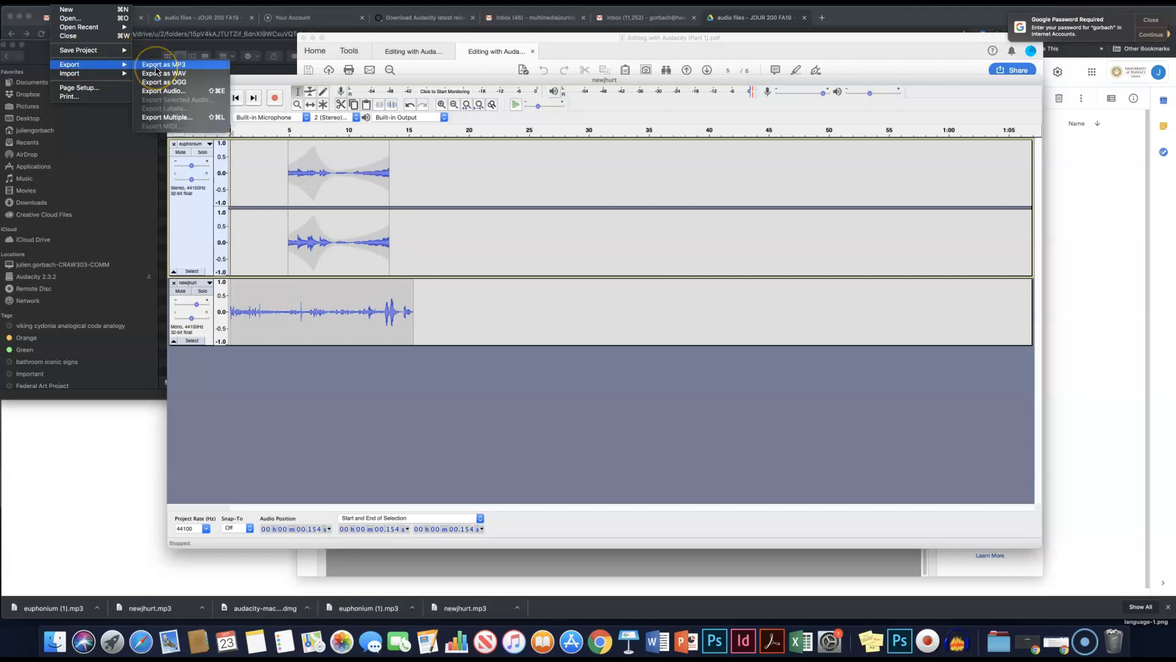
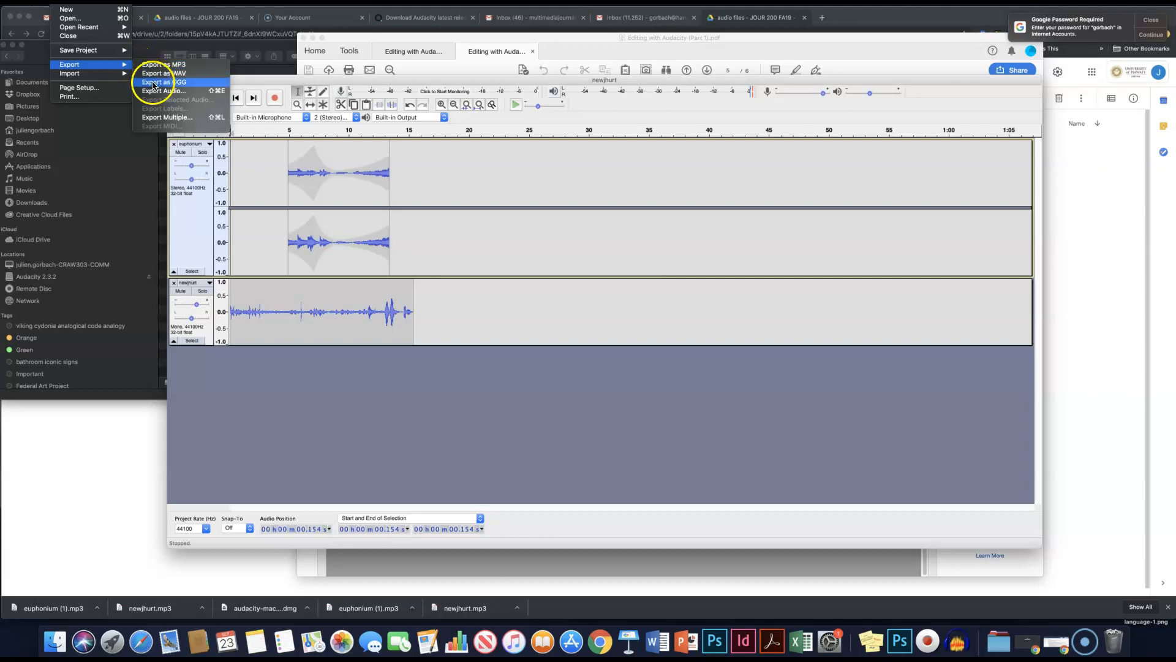
click(212, 104)
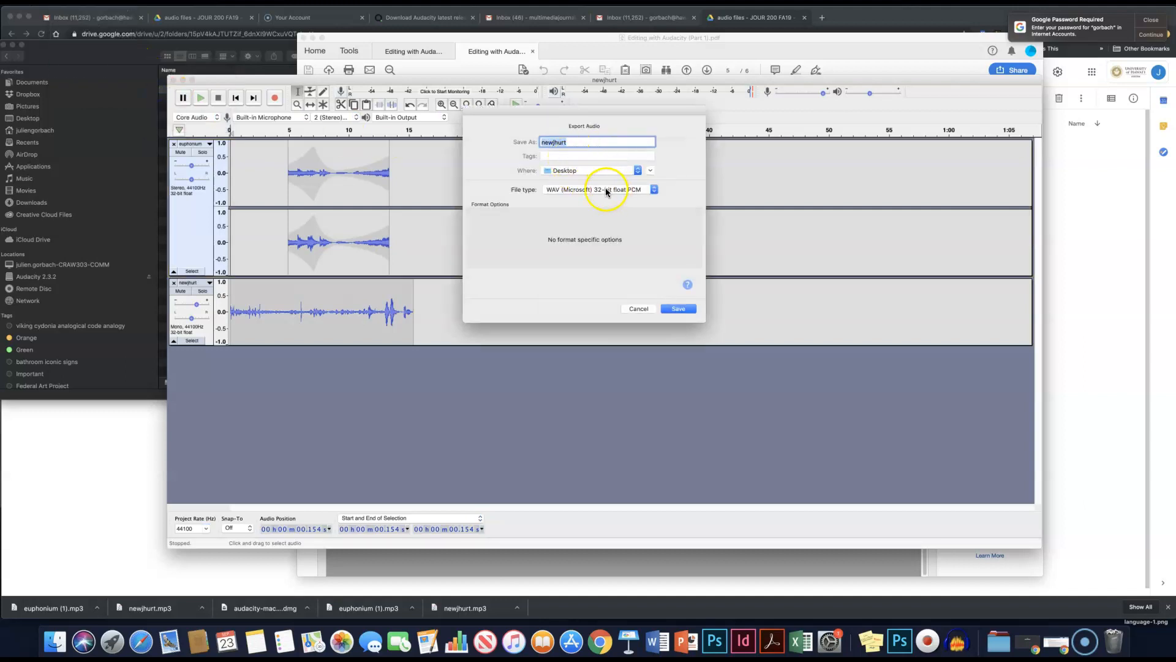
click(597, 189)
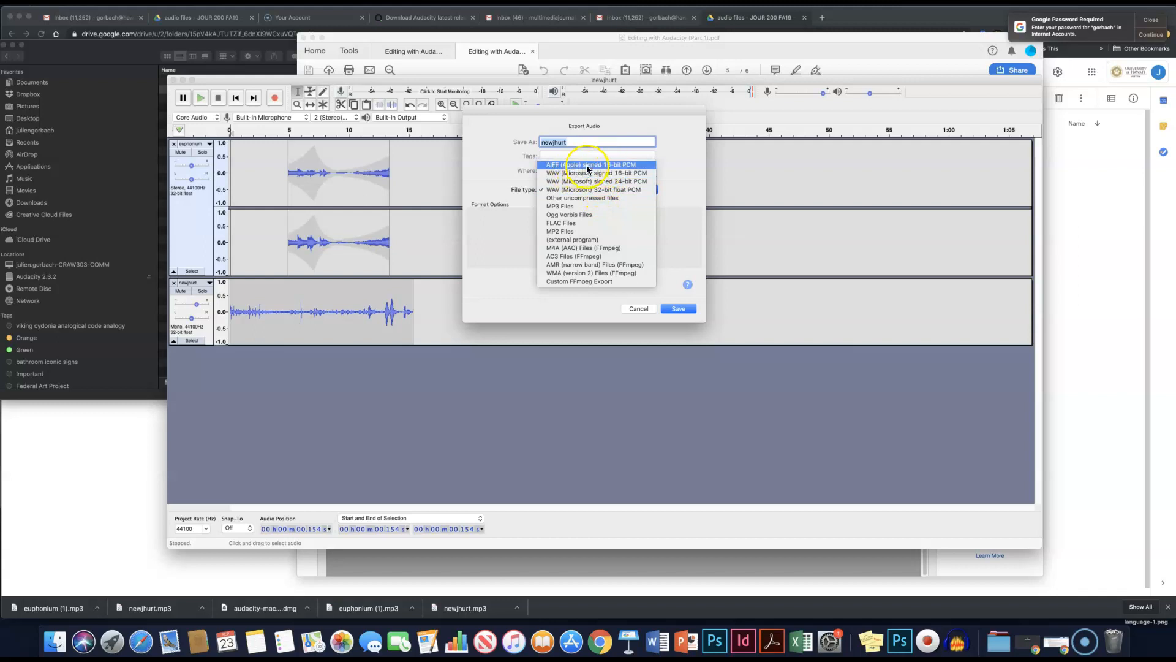
click(589, 165)
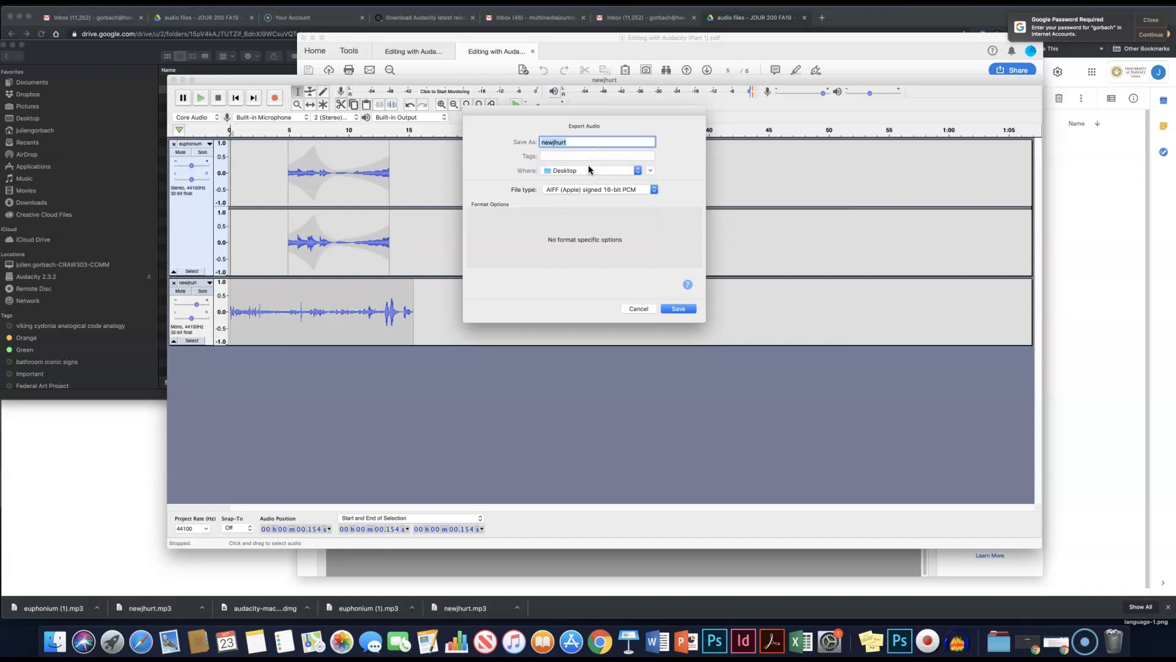
click(651, 173)
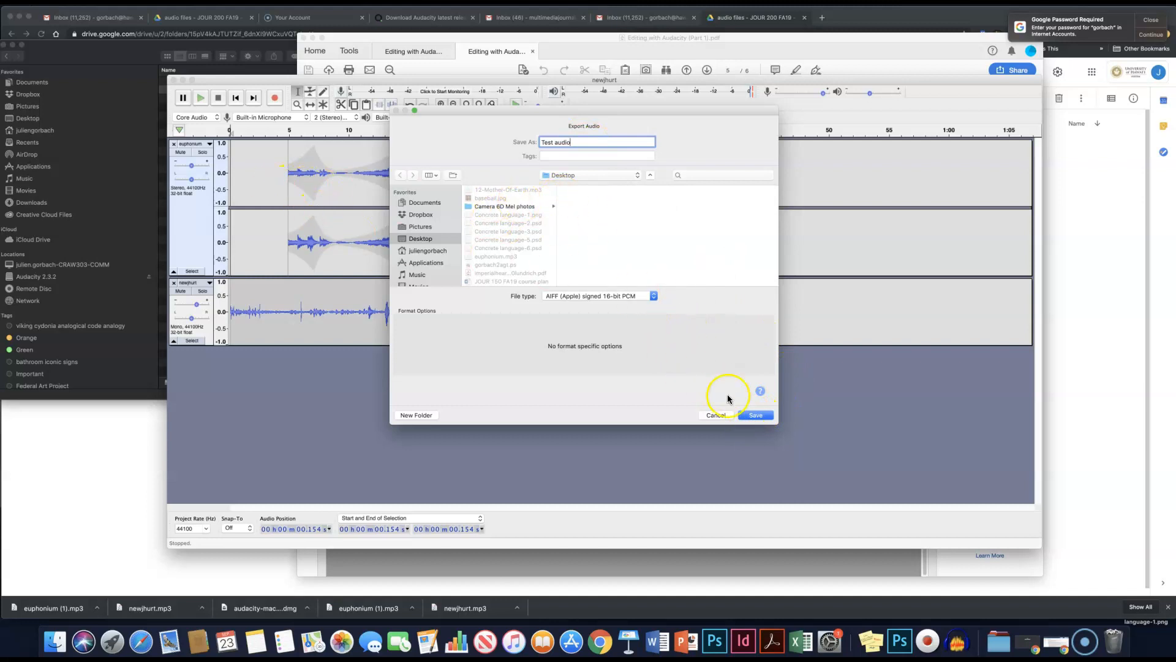
- Save the export, accepting the stereo mixdown and the existing metadata tags
click(754, 415)
click(753, 415)
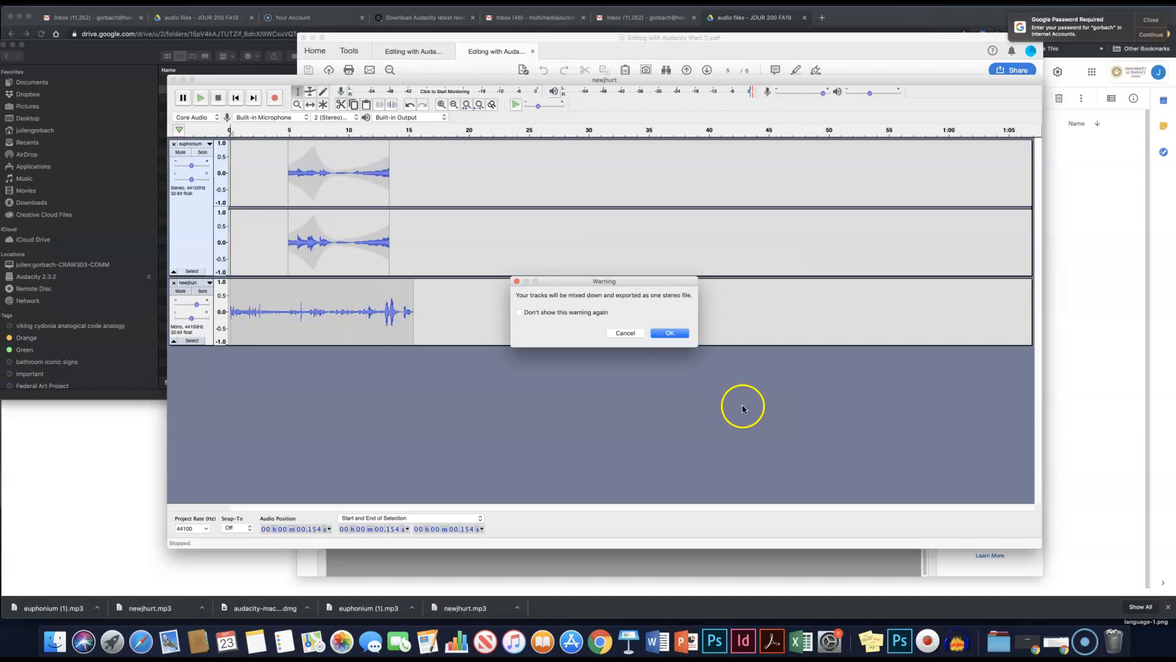
click(678, 336)
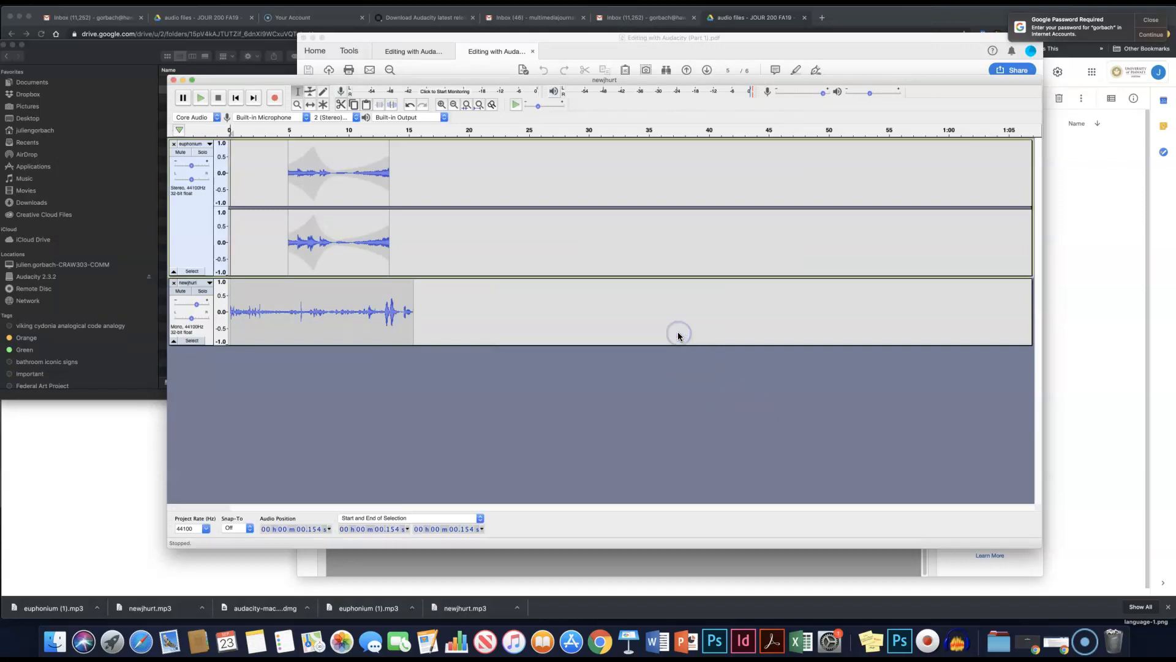
click(673, 398)
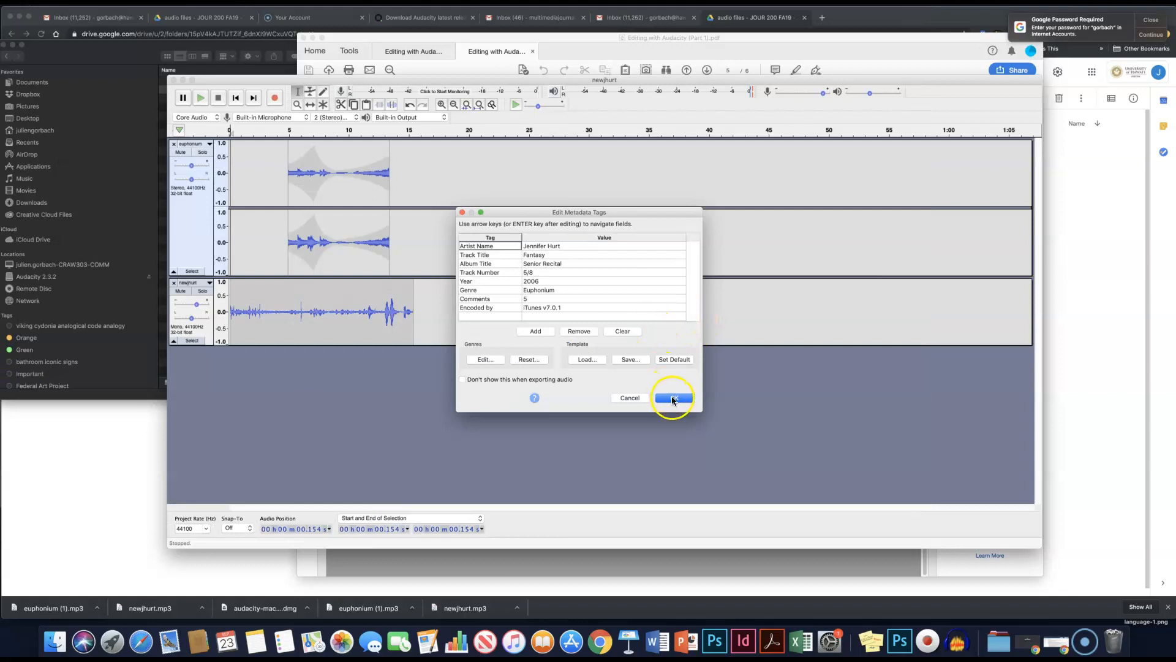
click(672, 399)
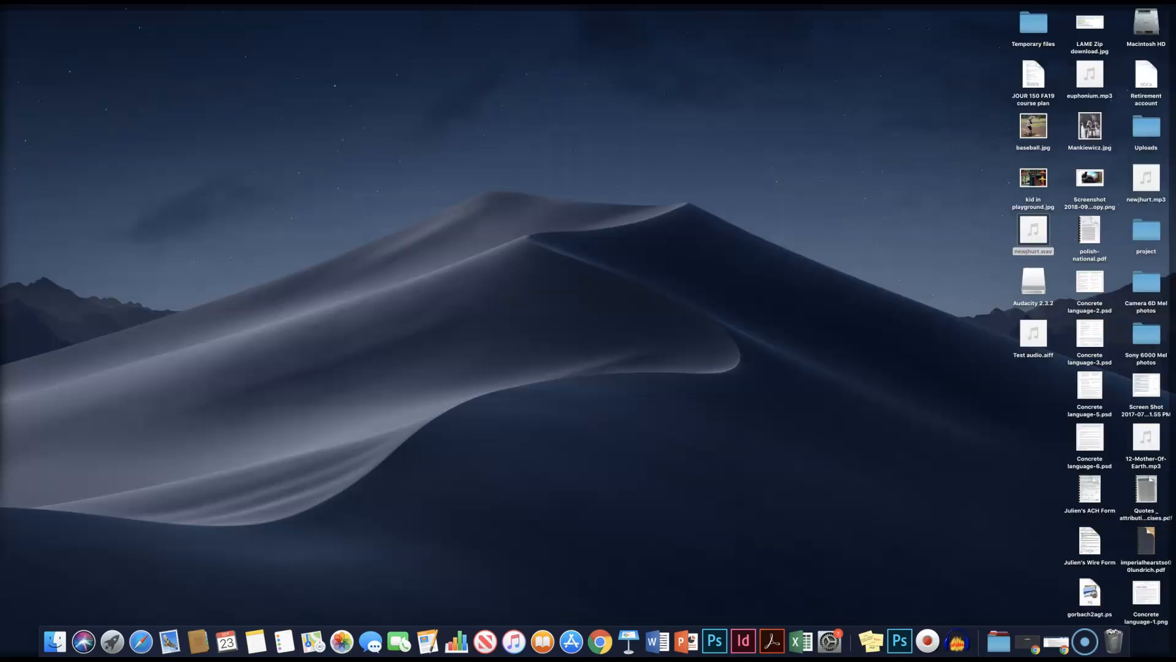
- Locate the exported Test audio.aiff on the desktop and switch back to the Audacity project window
click(1027, 341)
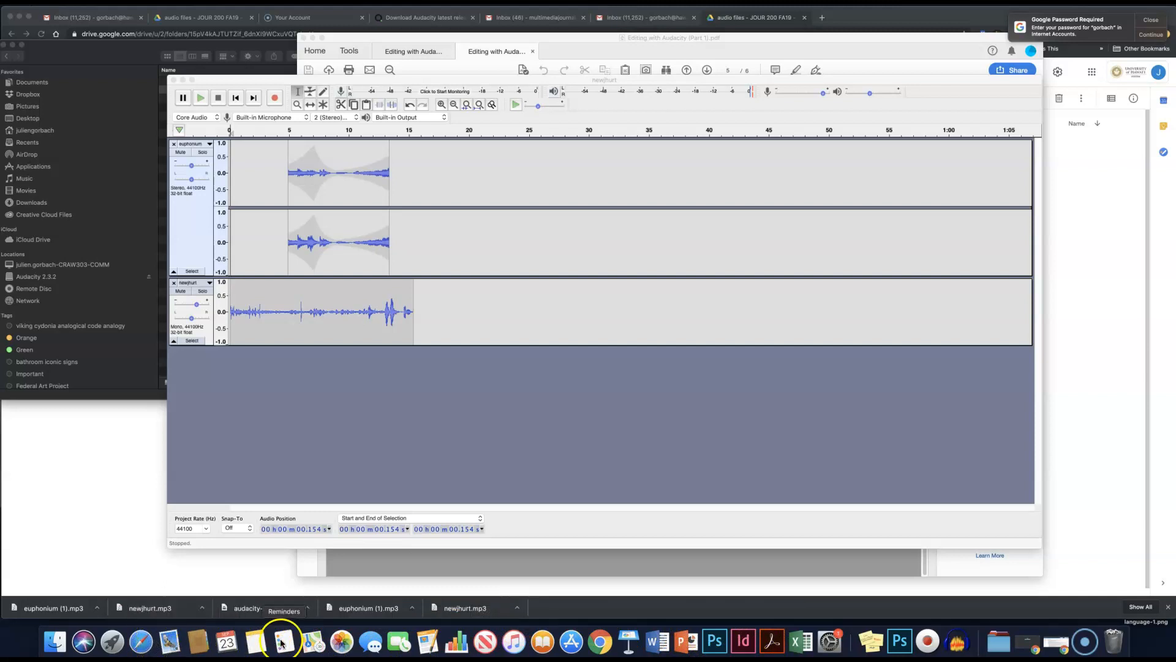
key(ctrl+Up)
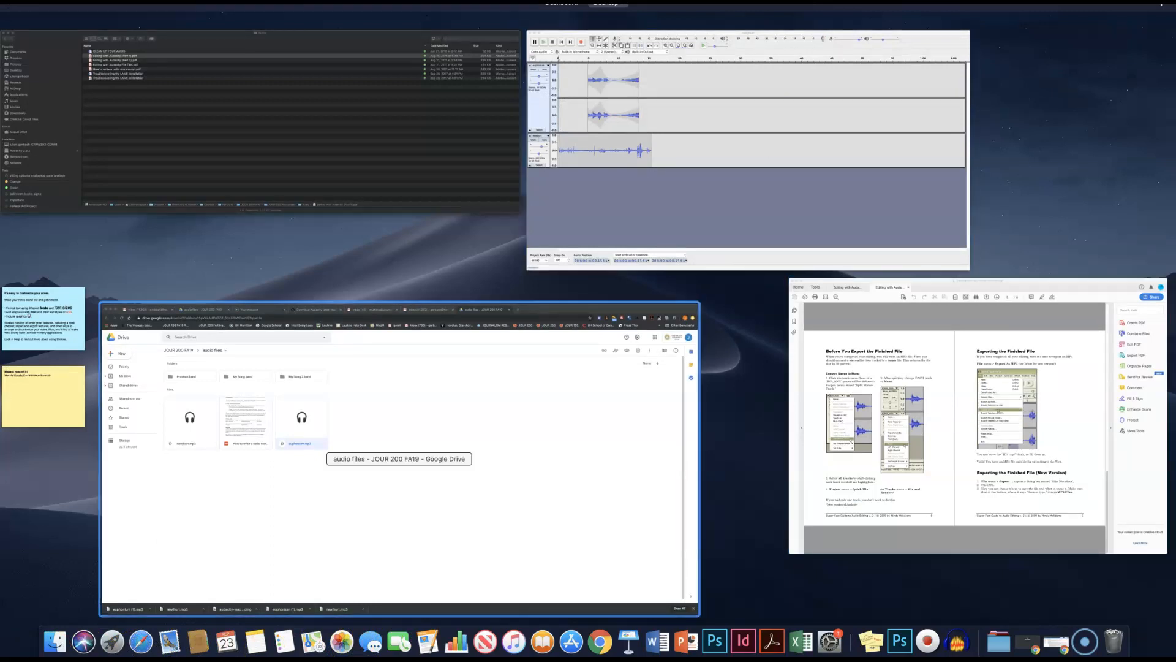
click(442, 251)
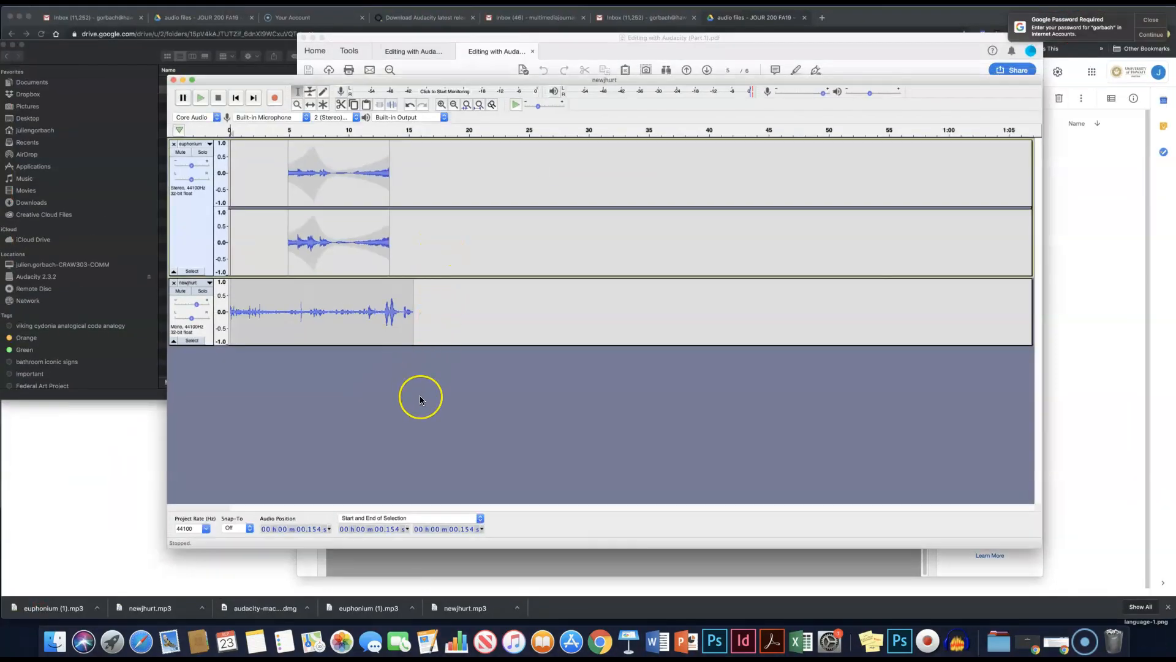